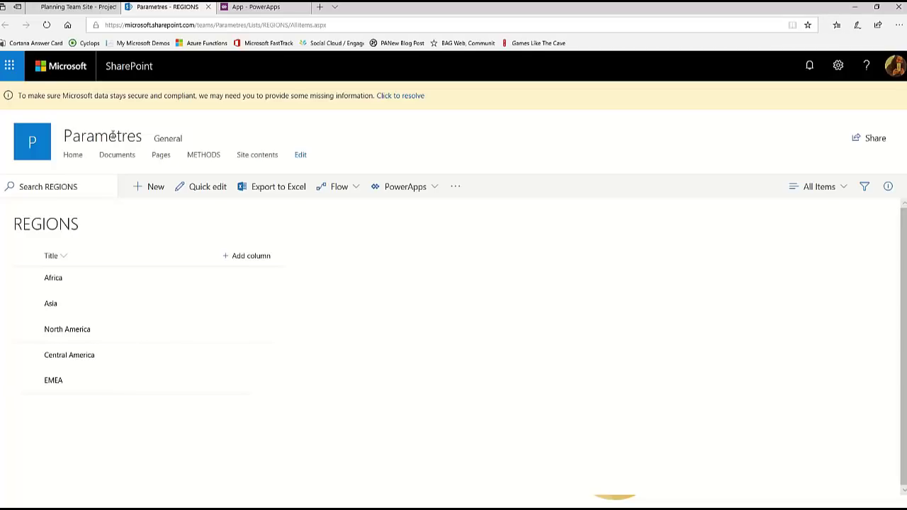
Step: Open the Parametres - Visiteurs group from the Parametres site's advanced permissions settings
left_click(838, 69)
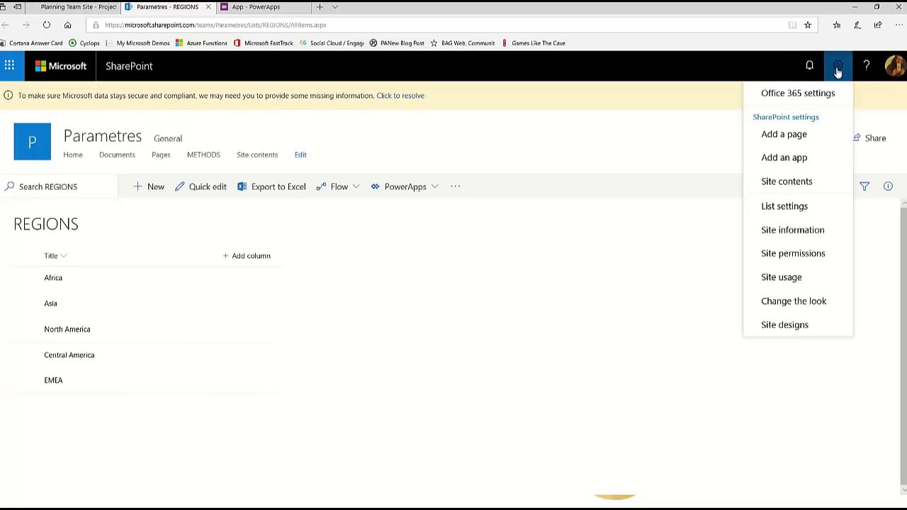
left_click(818, 261)
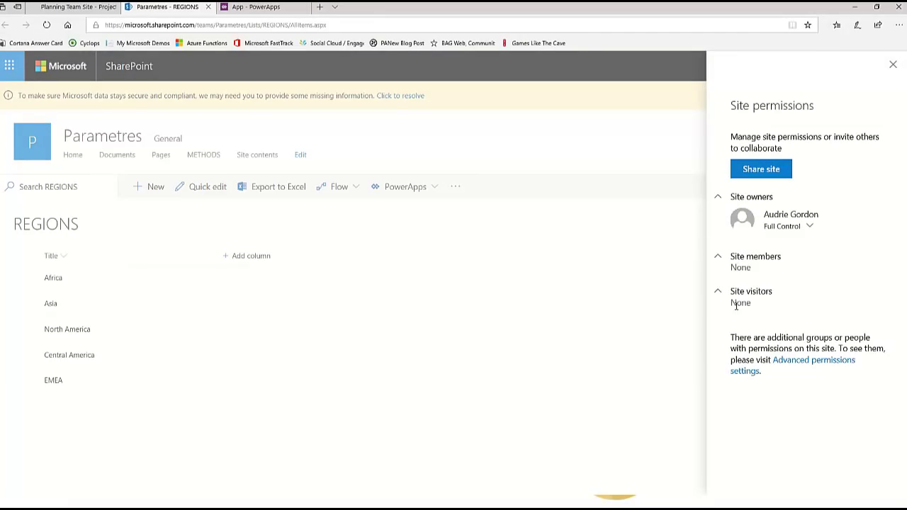
left_click(795, 363)
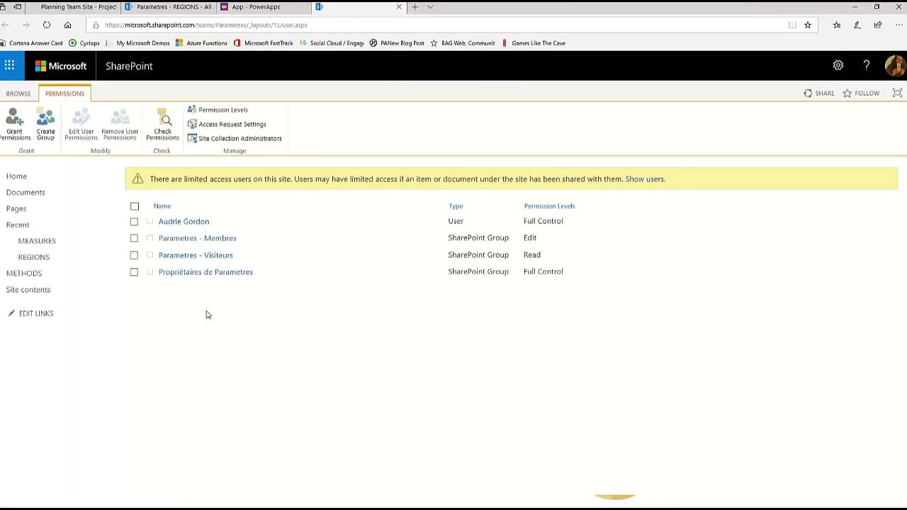
left_click(218, 256)
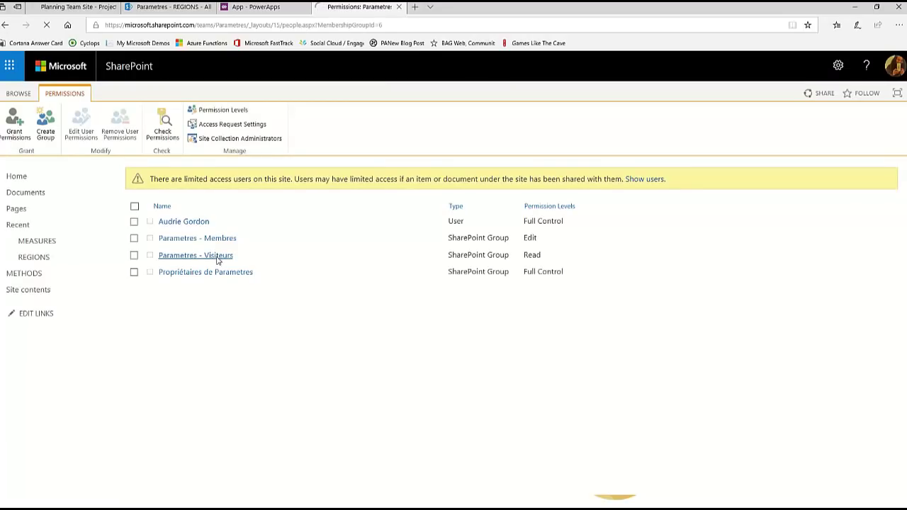
Step: Add the Everyone Microsoft FTE group to Parametres - Visiteurs without sending an email invitation
left_click(158, 184)
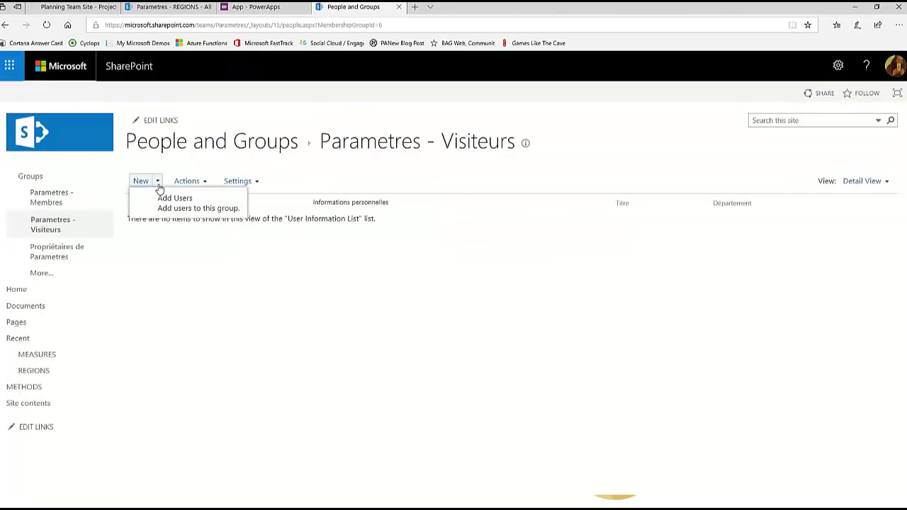
left_click(170, 202)
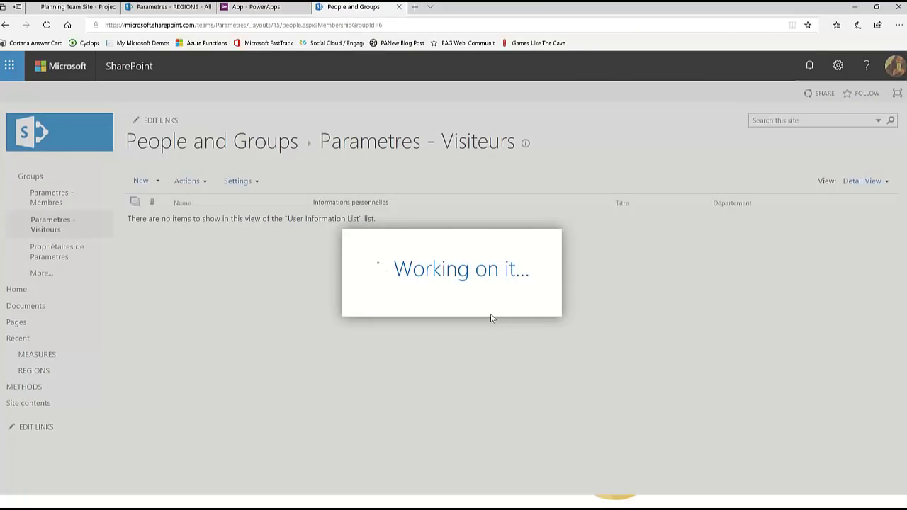
left_click(387, 330)
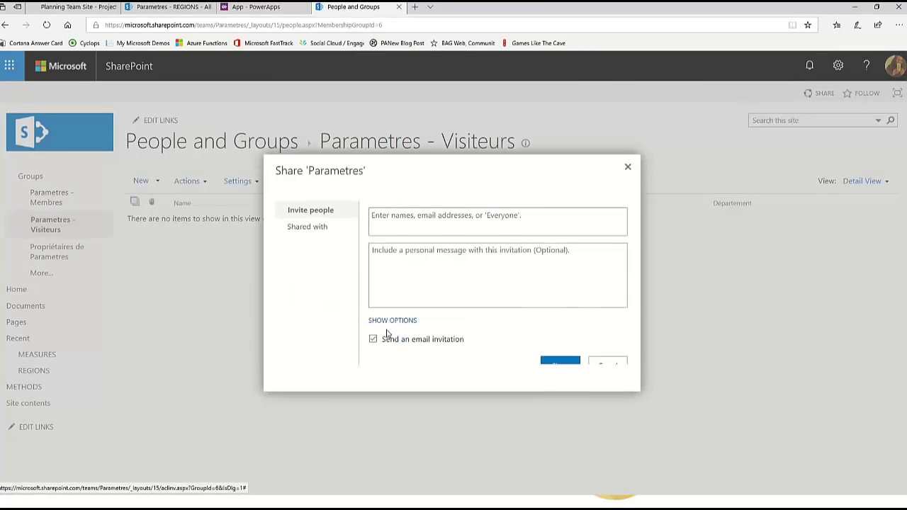
left_click(373, 339)
left_click(372, 222)
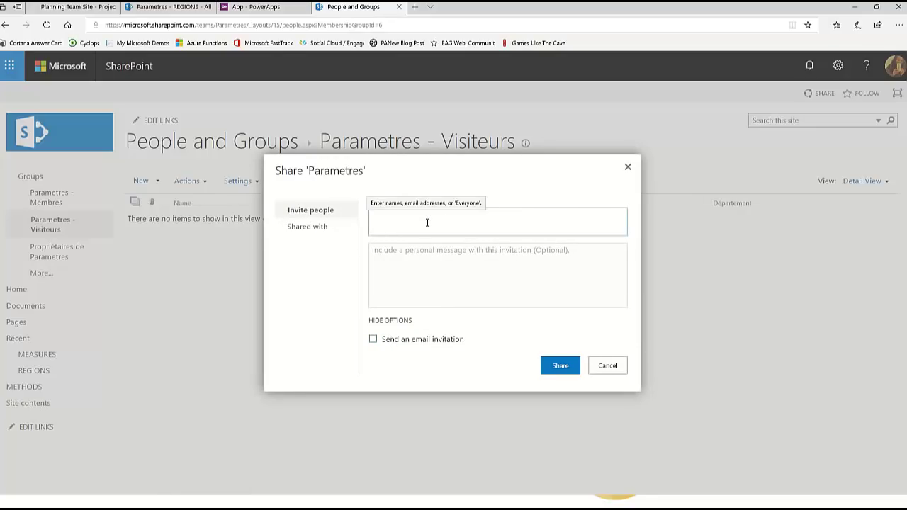
type("Everyone")
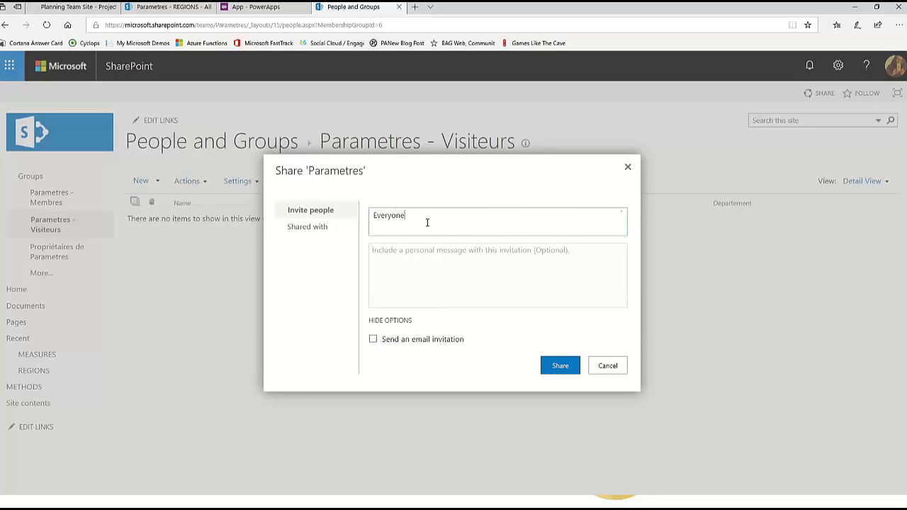
scroll(531, 288, "down", 1)
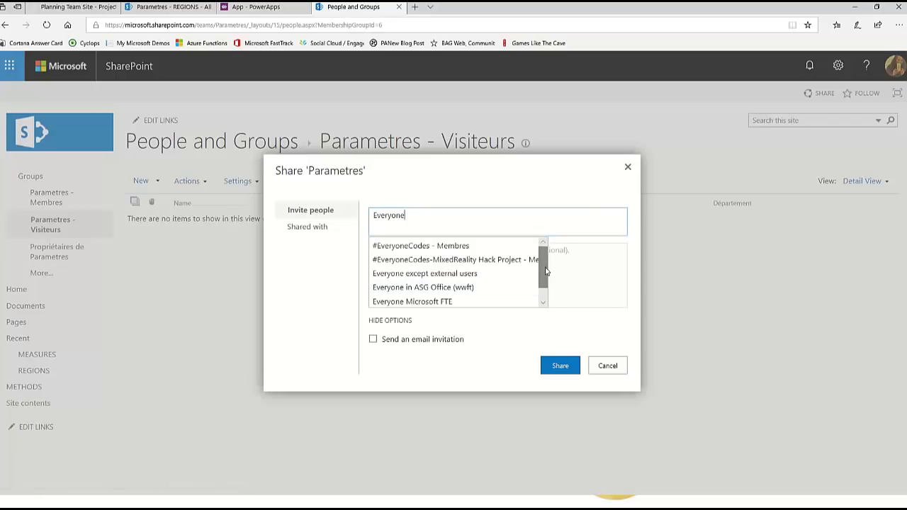
left_click(507, 286)
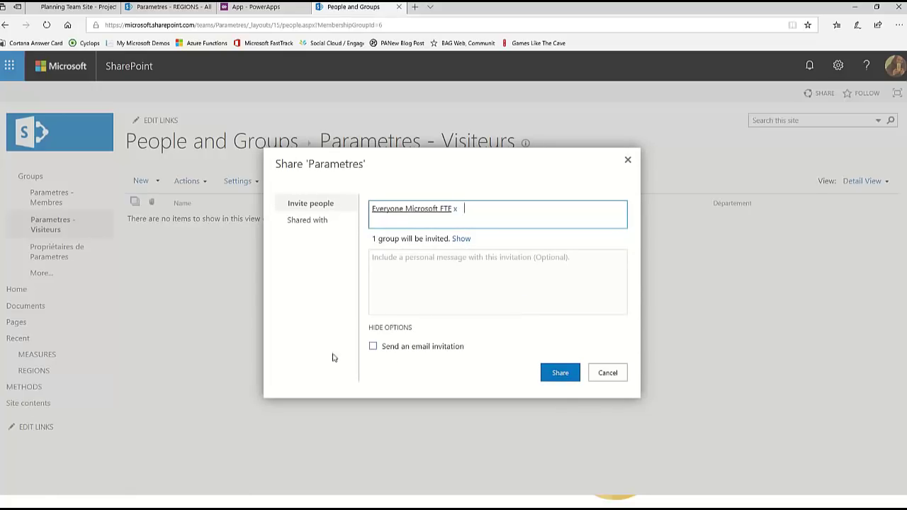
left_click(560, 376)
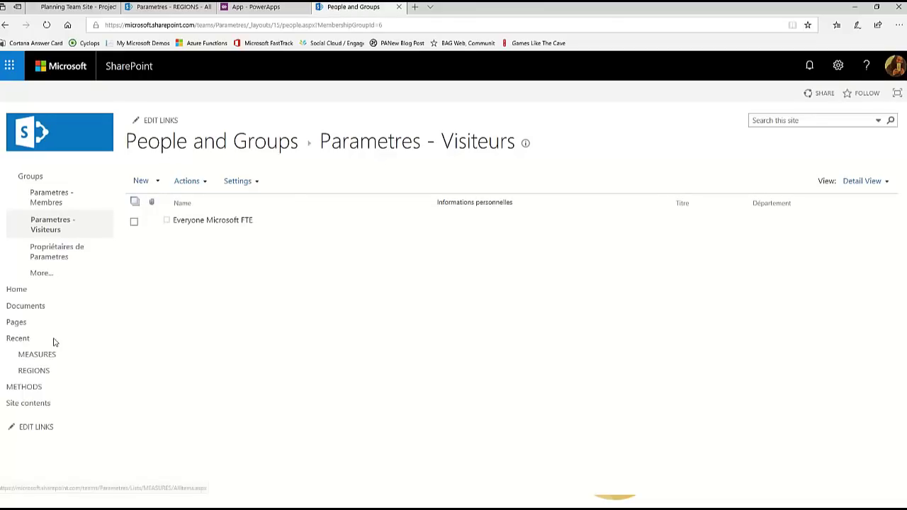
Step: Open the REGIONS list from the Parametres site contents
left_click(37, 406)
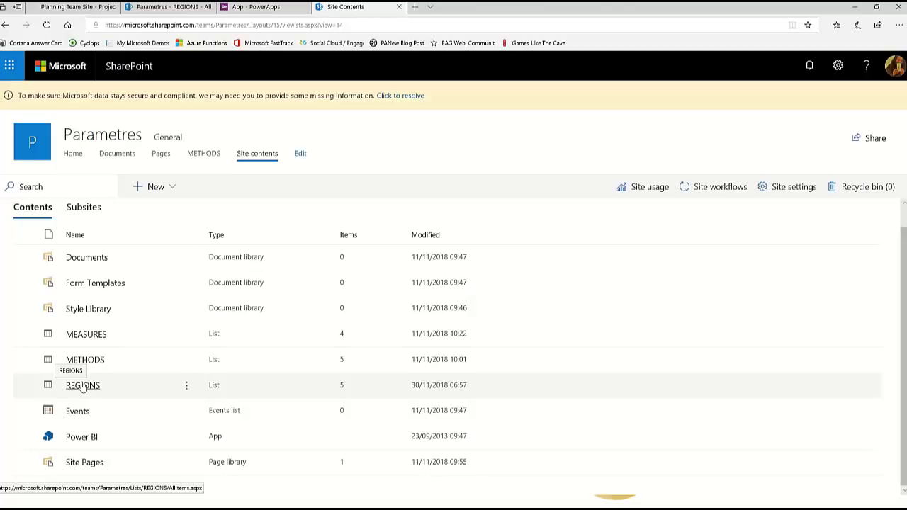
left_click(85, 389)
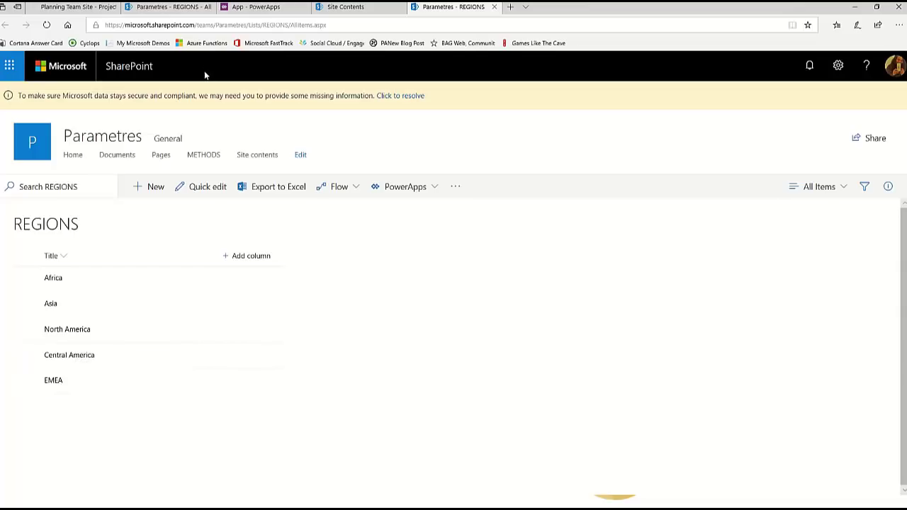
Step: Switch to PowerApps and go to the preview.web.powerapps.com home page
left_click(263, 9)
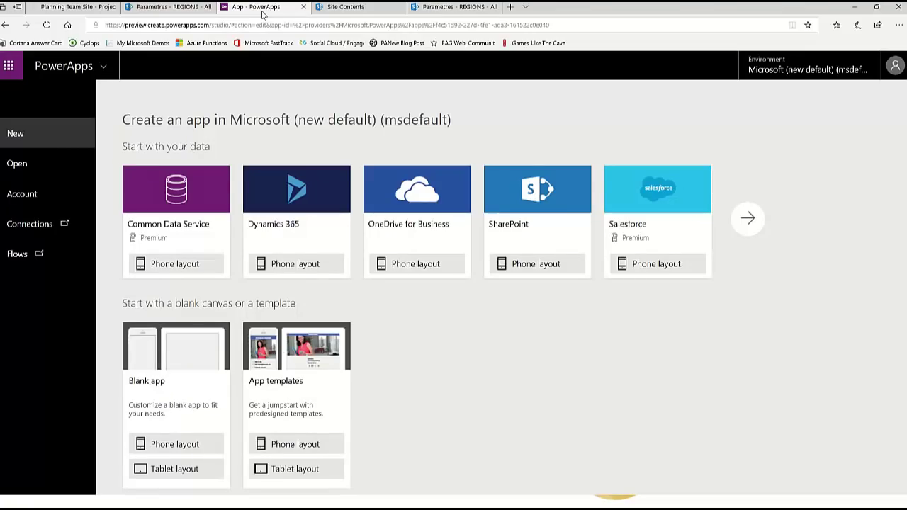
left_click(51, 171)
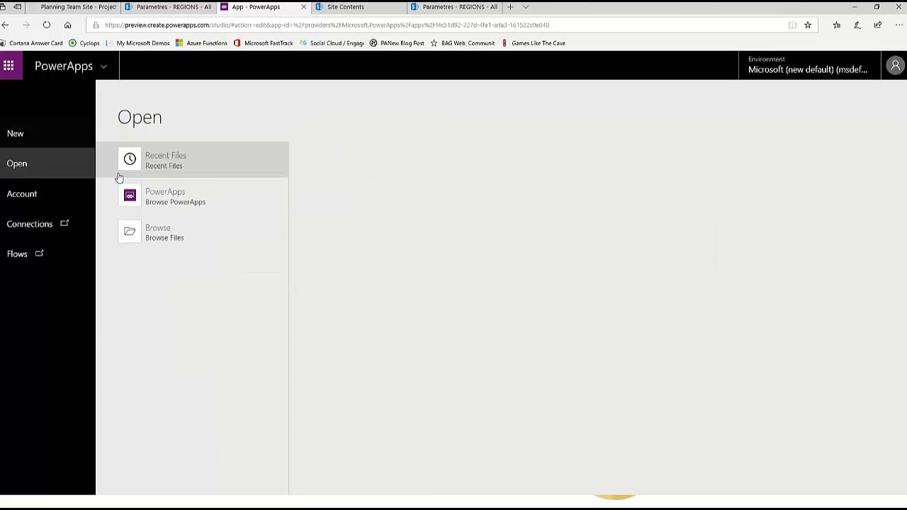
left_click(189, 202)
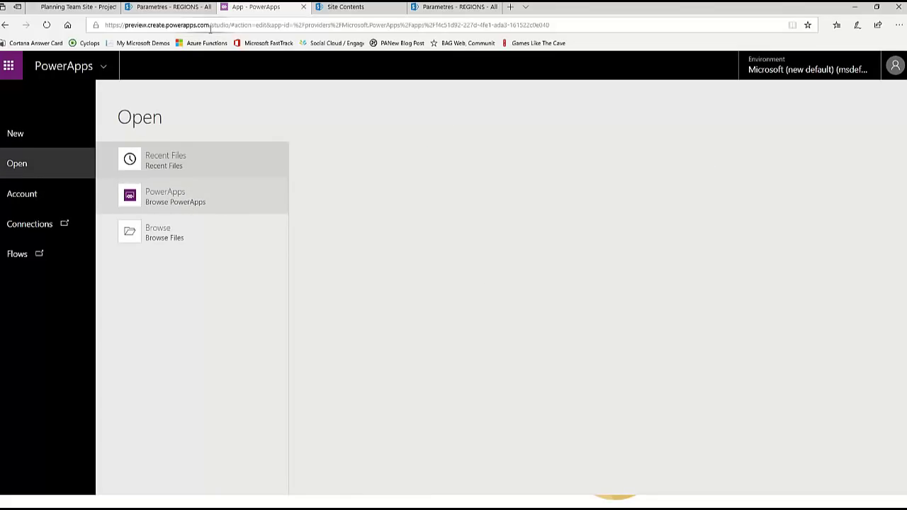
left_click(244, 24)
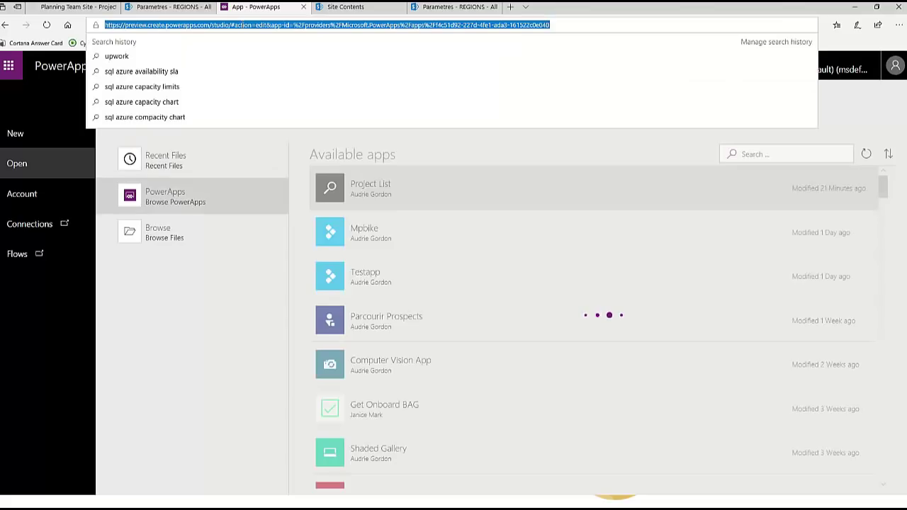
type("web")
key("Return")
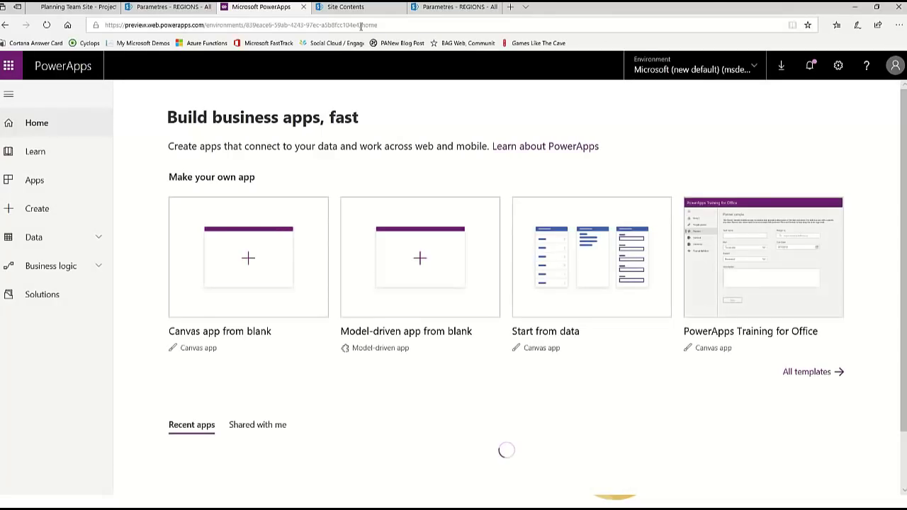
Step: Launch the Project List app from the recent apps
scroll(460, 134, "down", 1)
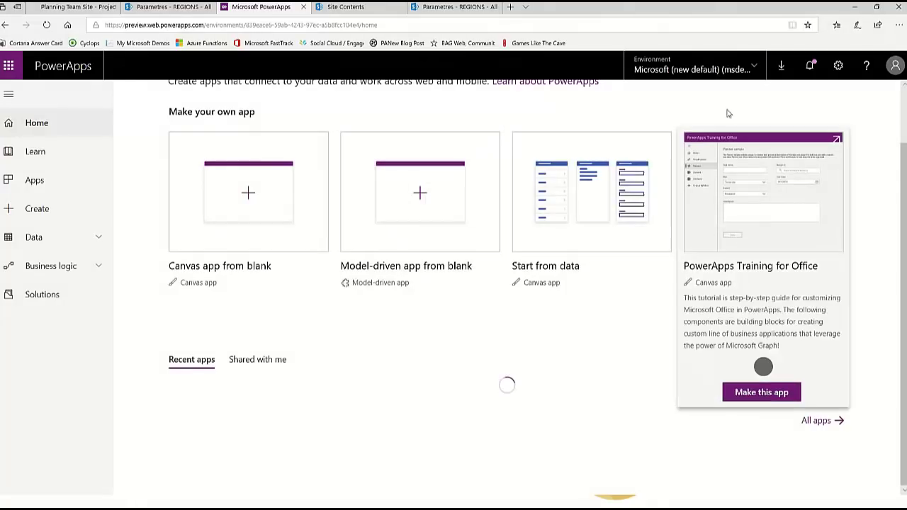
scroll(776, 122, "down", 3)
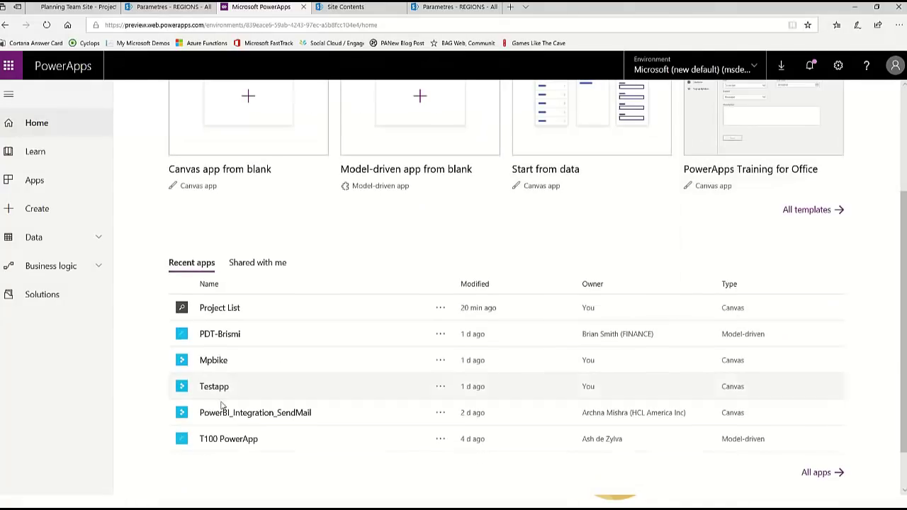
left_click(216, 309)
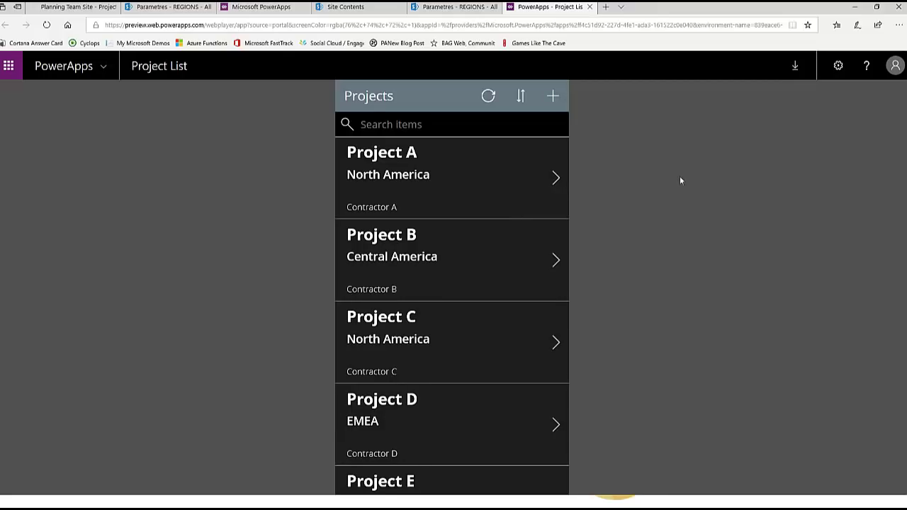
Step: Set Project A's Region to Central America, save the record and return to the project list
left_click(558, 181)
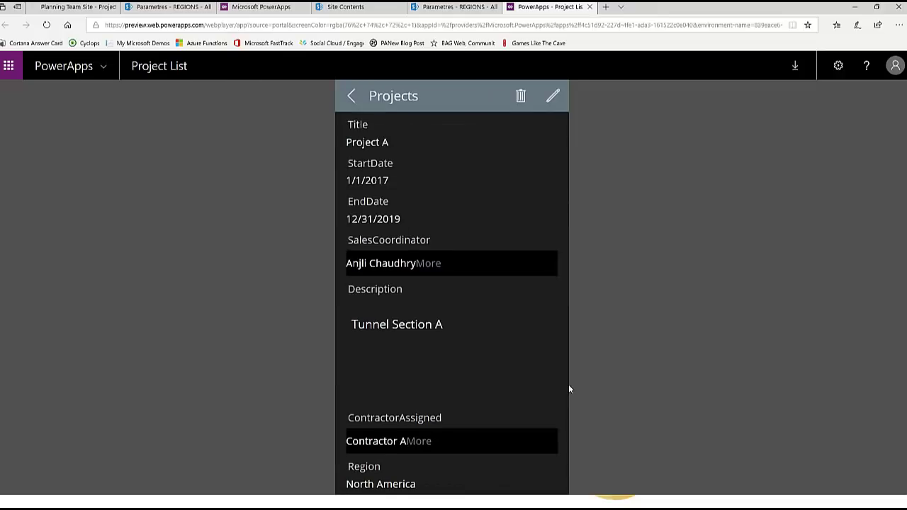
left_click(558, 99)
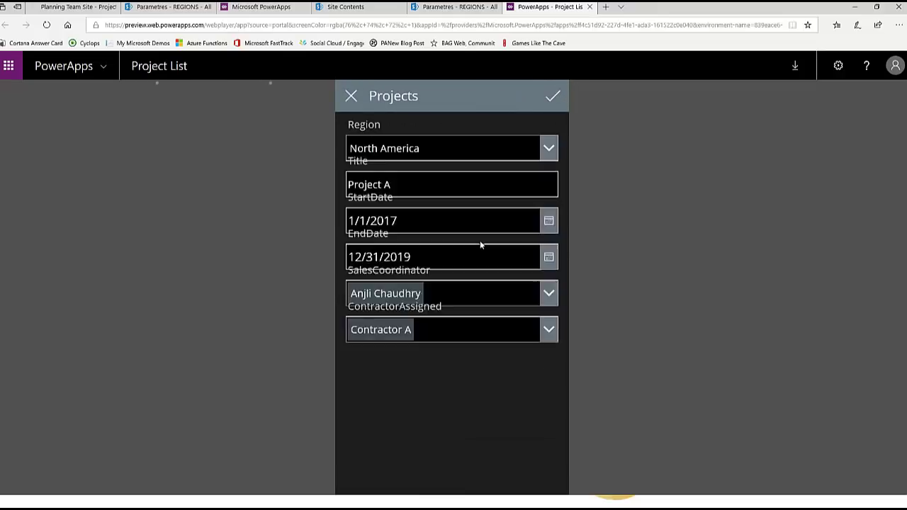
left_click(545, 150)
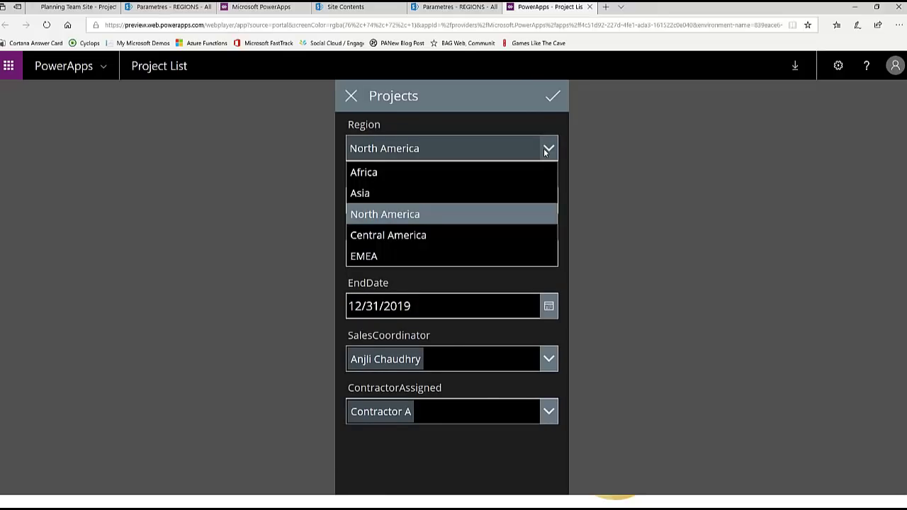
left_click(501, 241)
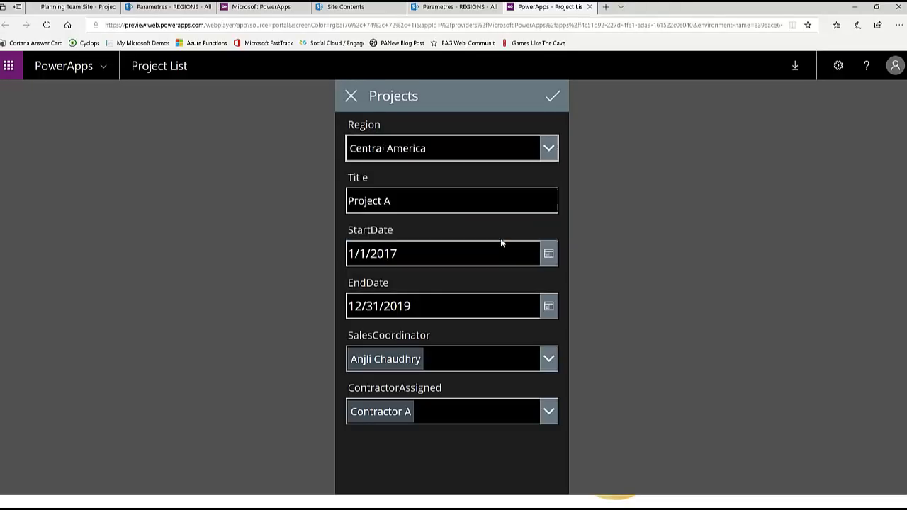
left_click(556, 97)
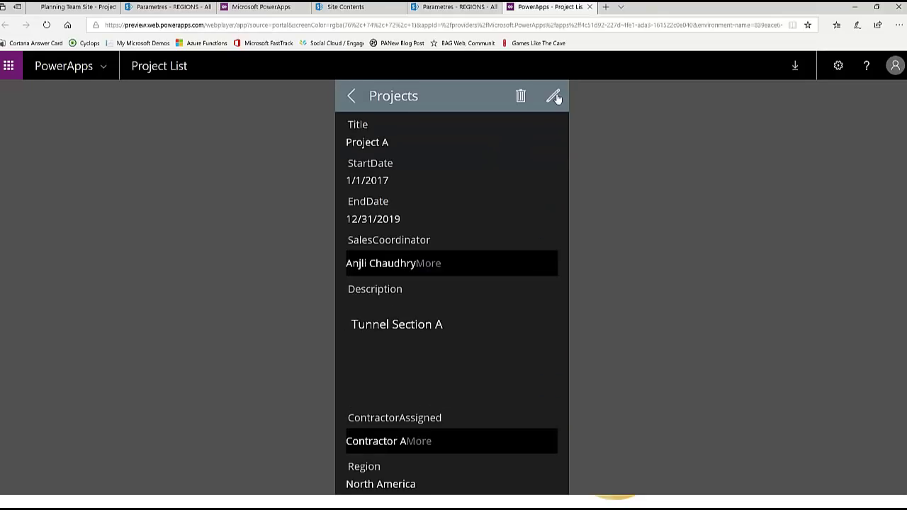
left_click(349, 98)
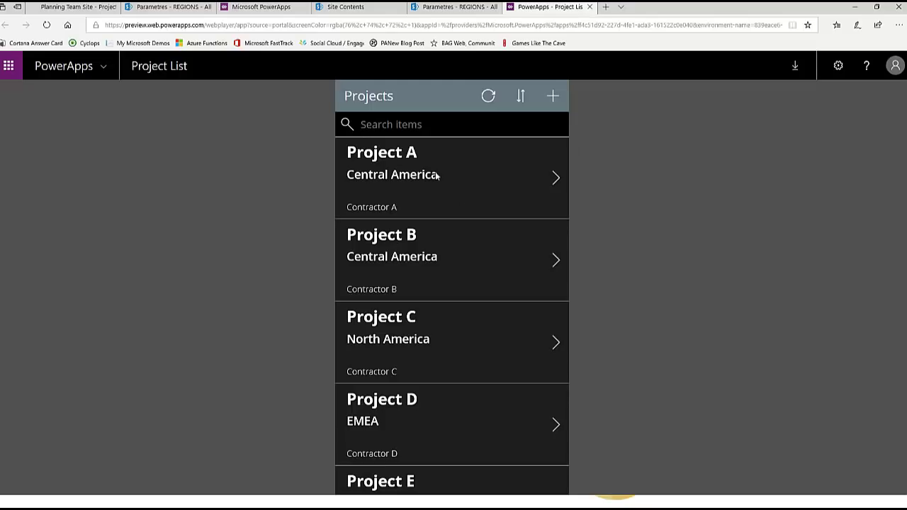
Step: Close the running Project List app and the newly opened REGIONS list page
left_click(589, 7)
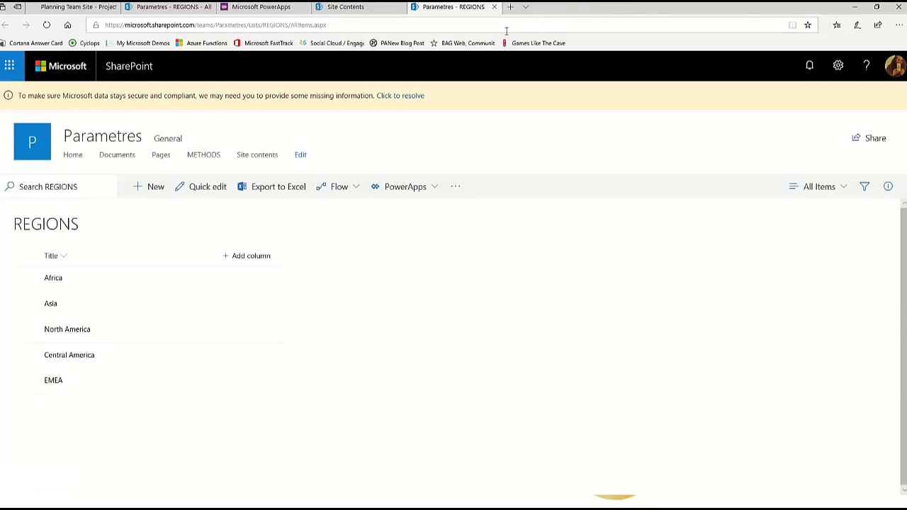
left_click(494, 6)
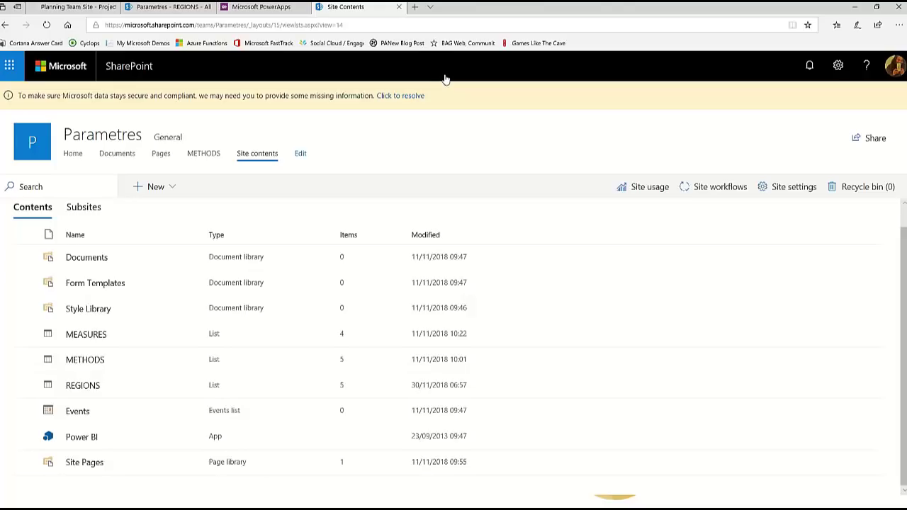
Step: Return to the Planning Team Site's Projects list, exit quick edit and check the Region column values
left_click(255, 8)
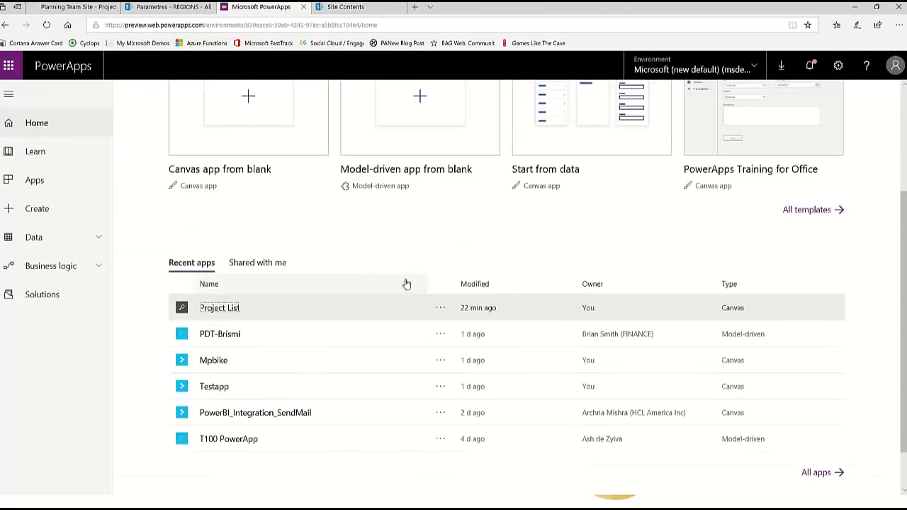
scroll(412, 287, "up", 3)
left_click(145, 9)
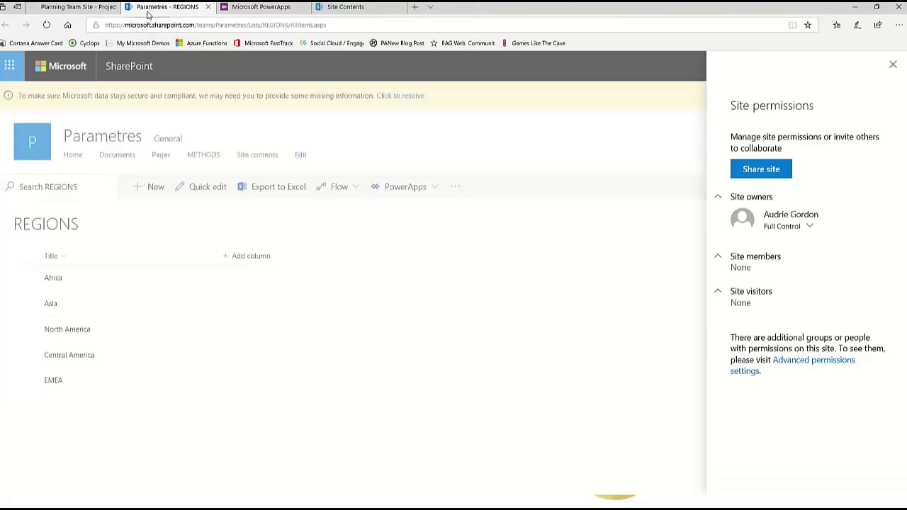
left_click(50, 9)
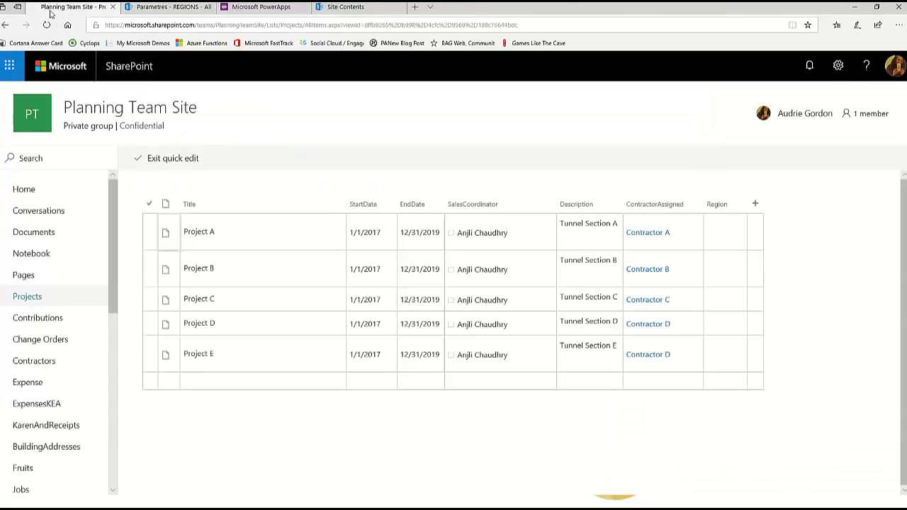
left_click(192, 159)
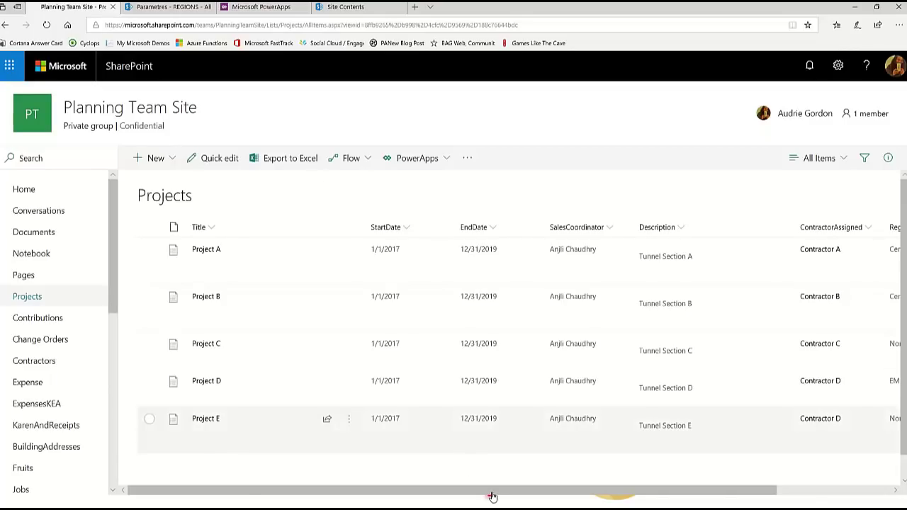
left_click_drag(492, 496, 815, 502)
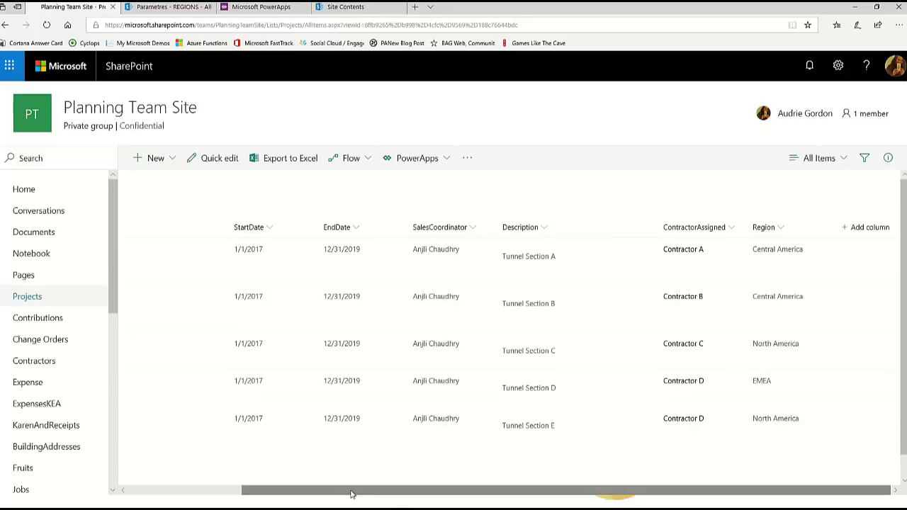
Step: Open the Planning Team Site's Expense list, look over its columns and go to the columns section of its list settings
left_click_drag(350, 492, 37, 428)
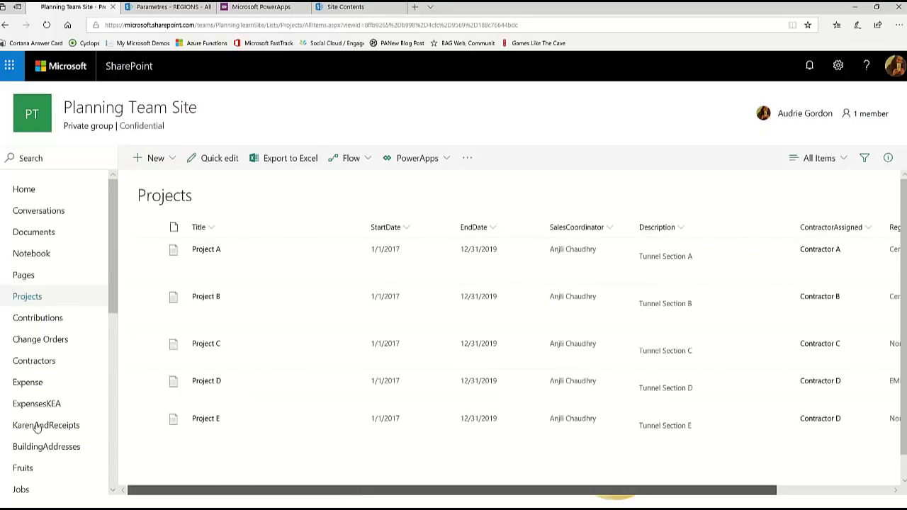
left_click(32, 385)
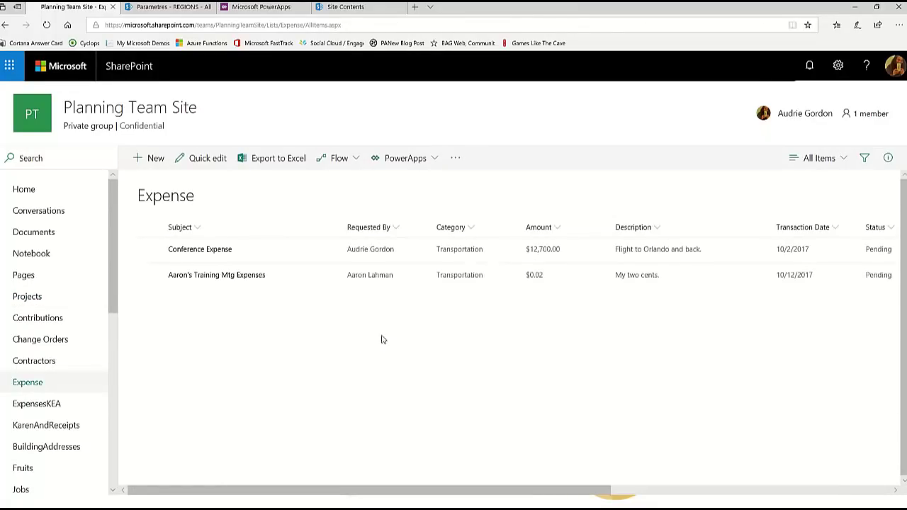
left_click_drag(575, 490, 851, 501)
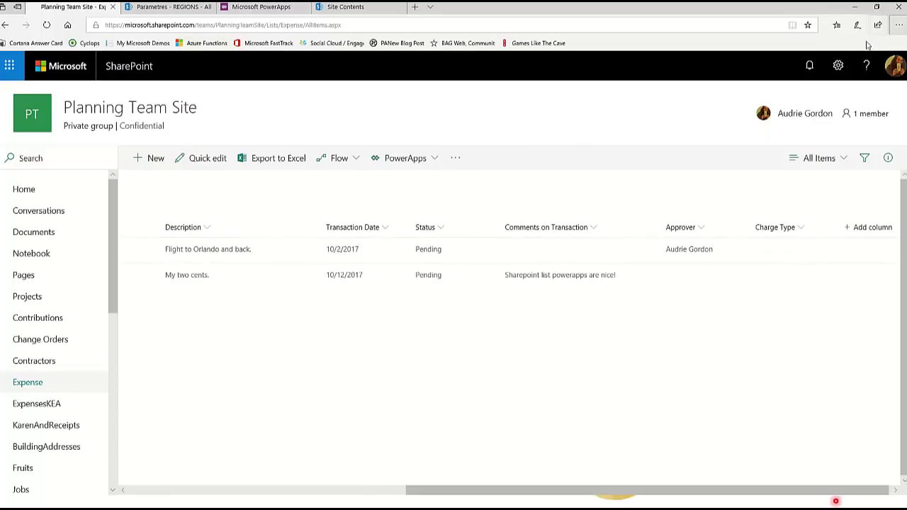
left_click(839, 66)
left_click(812, 206)
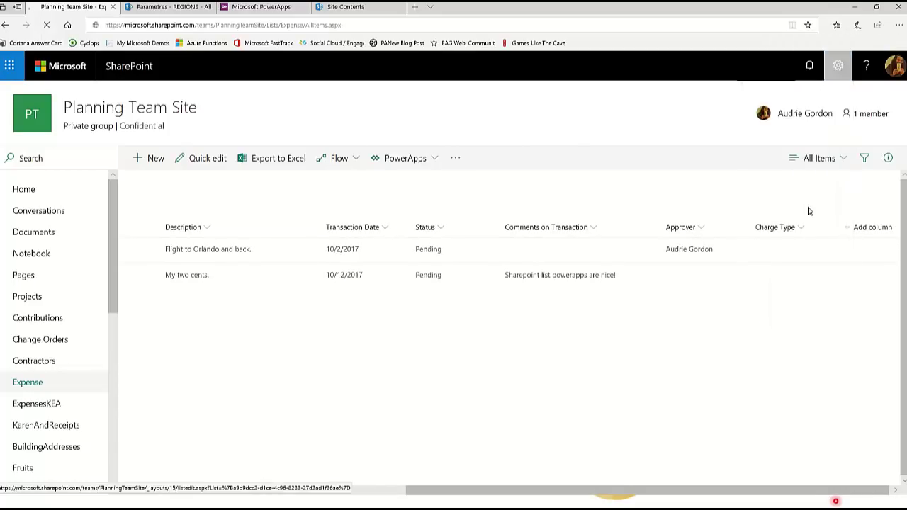
scroll(282, 314, "down", 5)
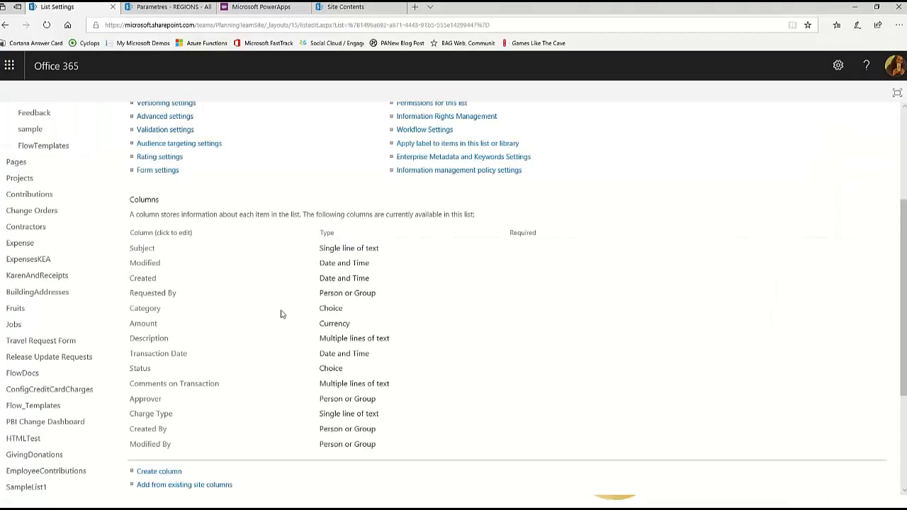
Step: Create a single line of text column named ExpenseRegion in the Expense list
left_click(158, 472)
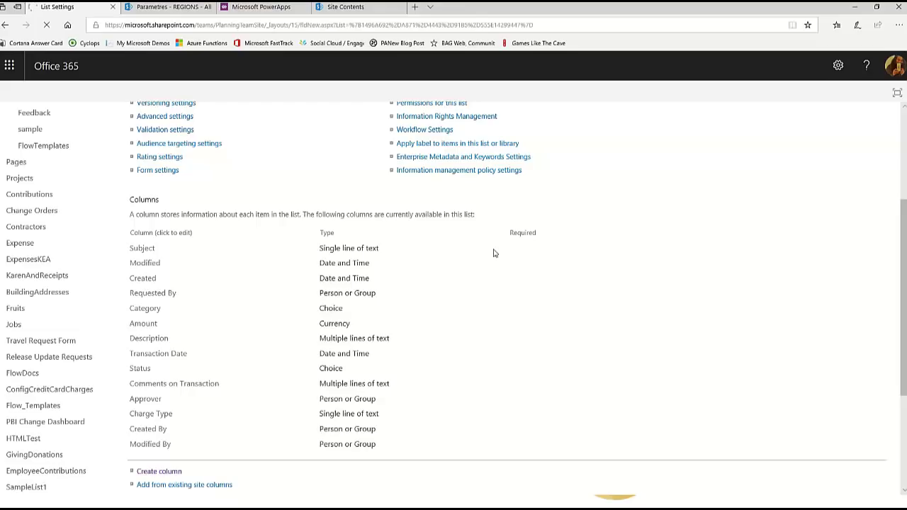
type("Region")
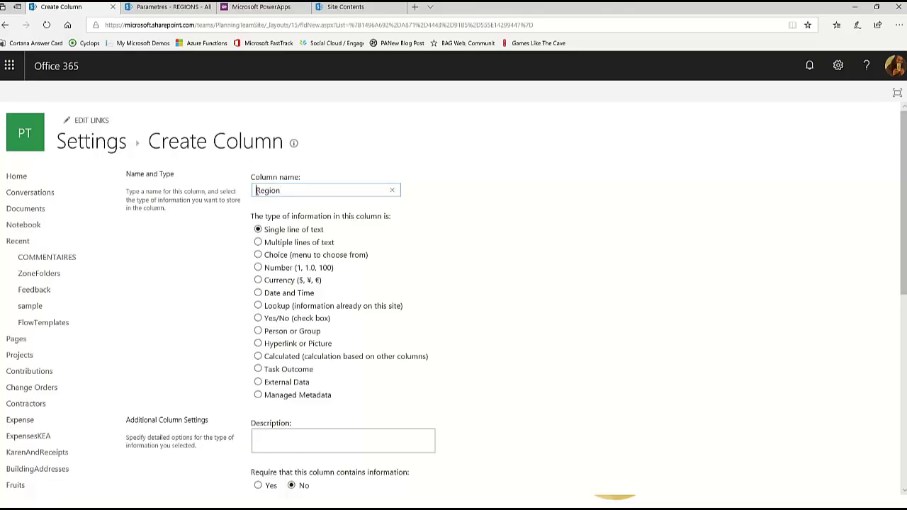
type("Expense")
left_click(501, 262)
scroll(687, 304, "down", 5)
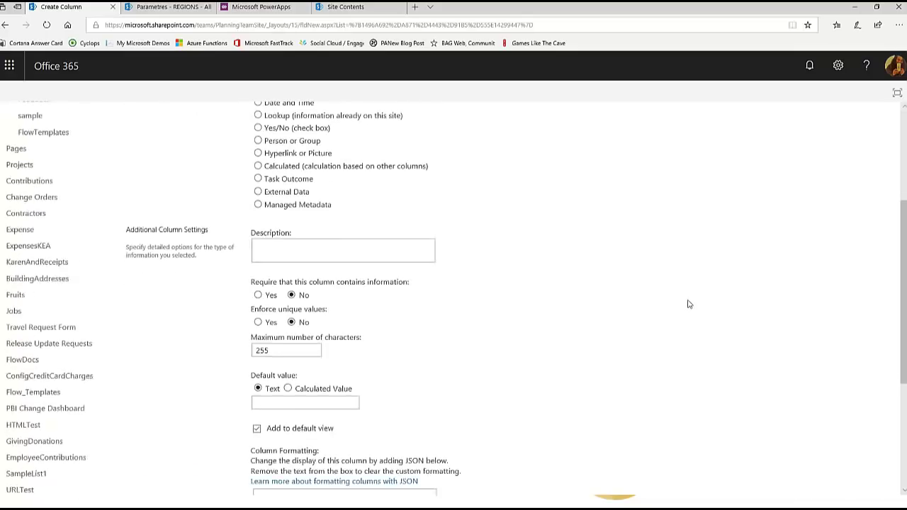
left_click(811, 434)
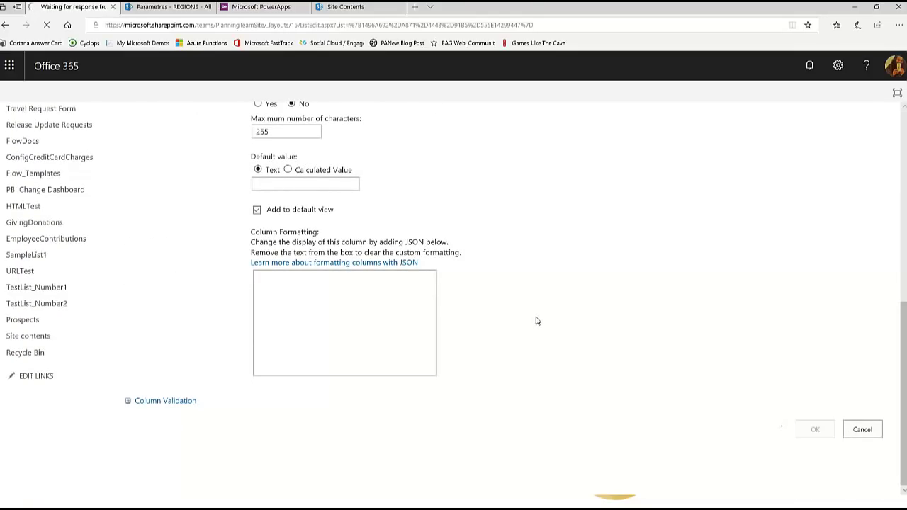
Step: Rename the ExpenseRegion column as Expense Region and save the column settings
left_click(251, 270)
scroll(253, 273, "down", 3)
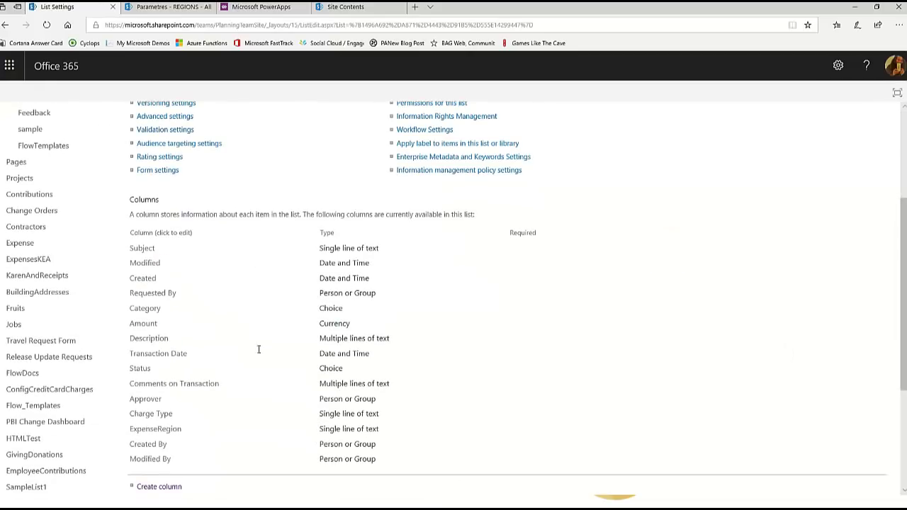
left_click(168, 435)
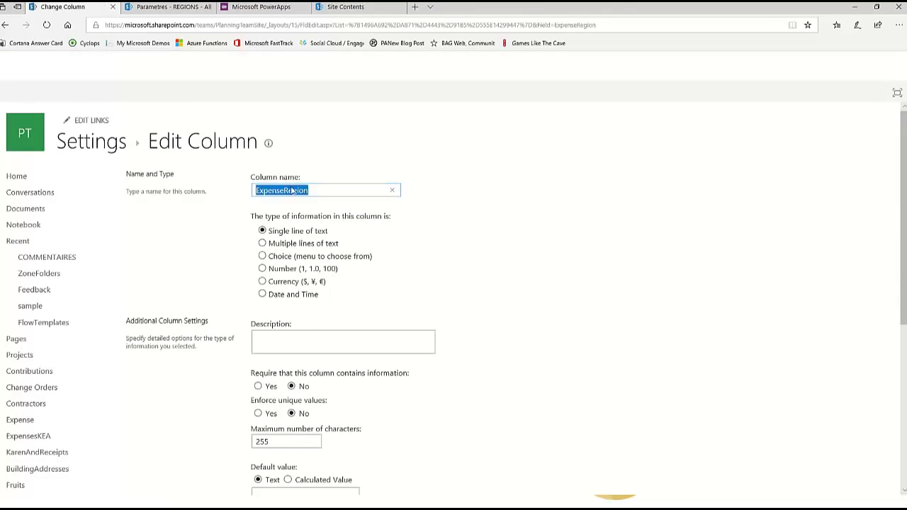
left_click(289, 190)
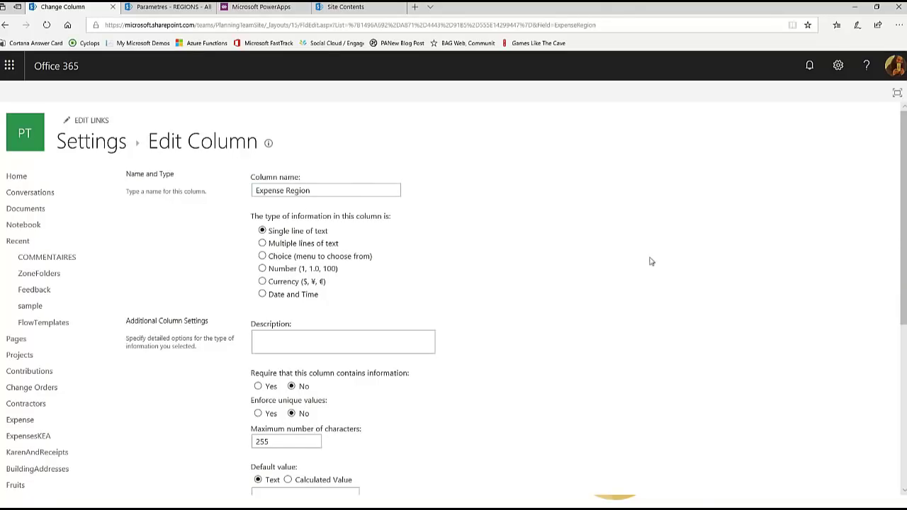
scroll(651, 261, "down", 5)
left_click(817, 422)
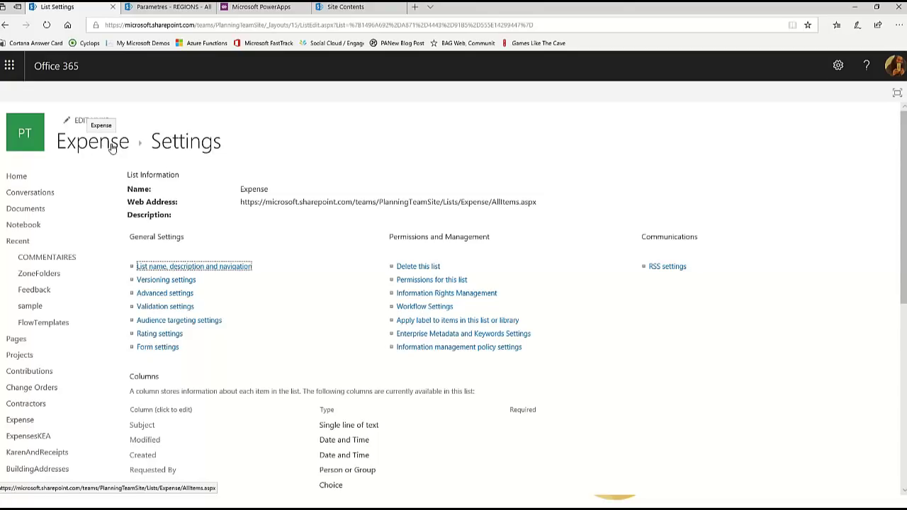
Step: Check the Expense Region column in the list settings and in the Expense list's All Items view
scroll(390, 314, "down", 3)
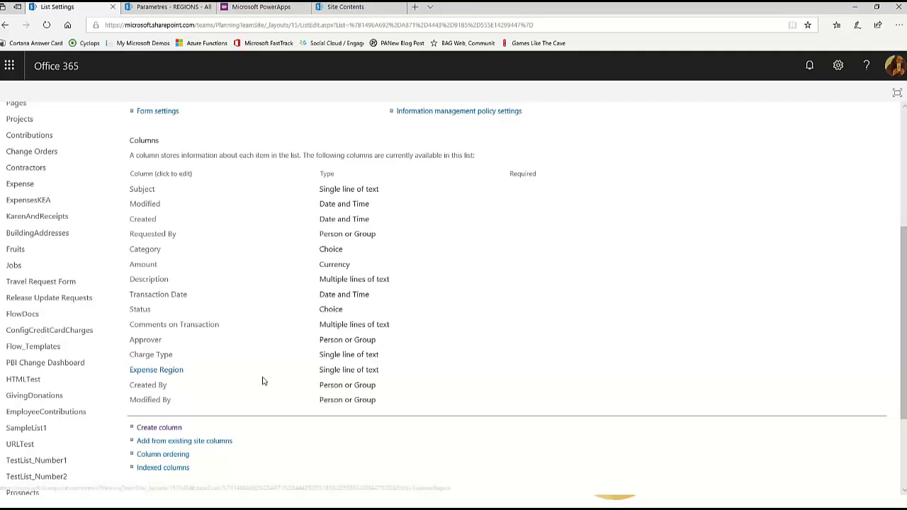
scroll(178, 381, "up", 3)
left_click(100, 138)
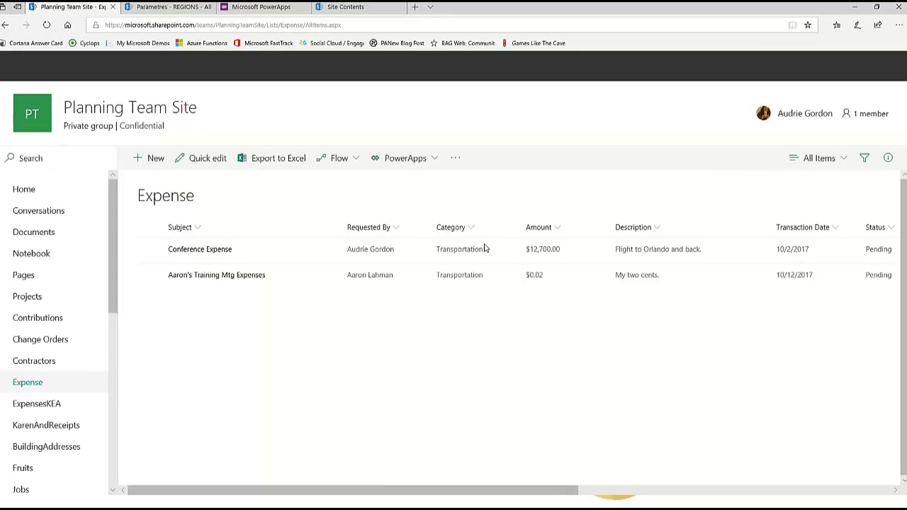
left_click_drag(560, 491, 872, 491)
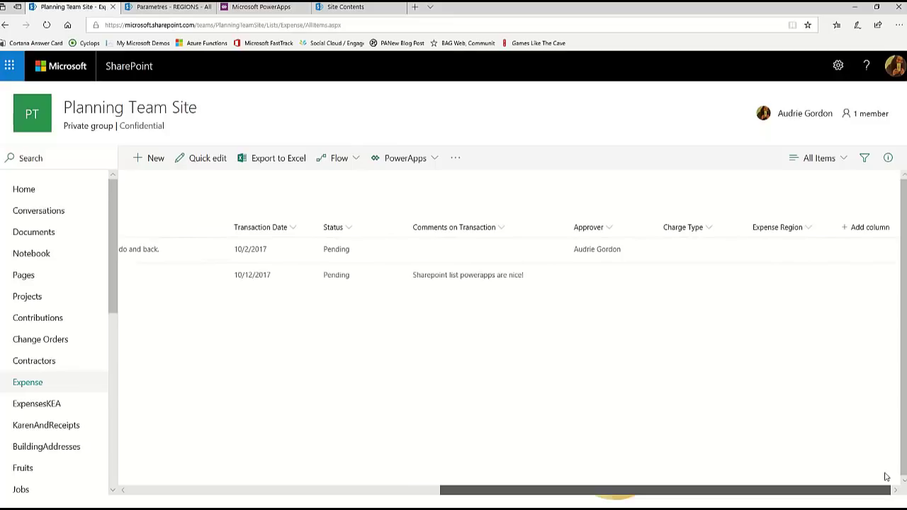
scroll(152, 458, "left", 10)
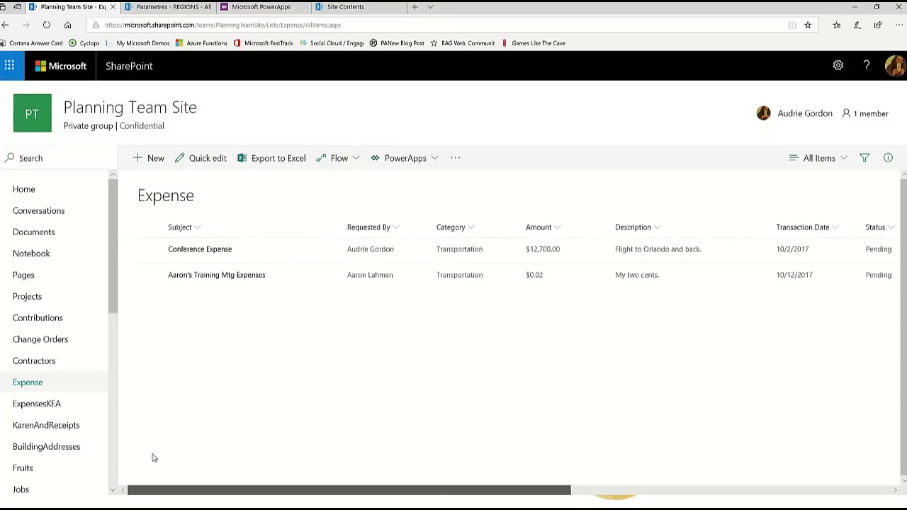
Step: Open the Conference Expense item for editing and customize its form in PowerApps
left_click(150, 251)
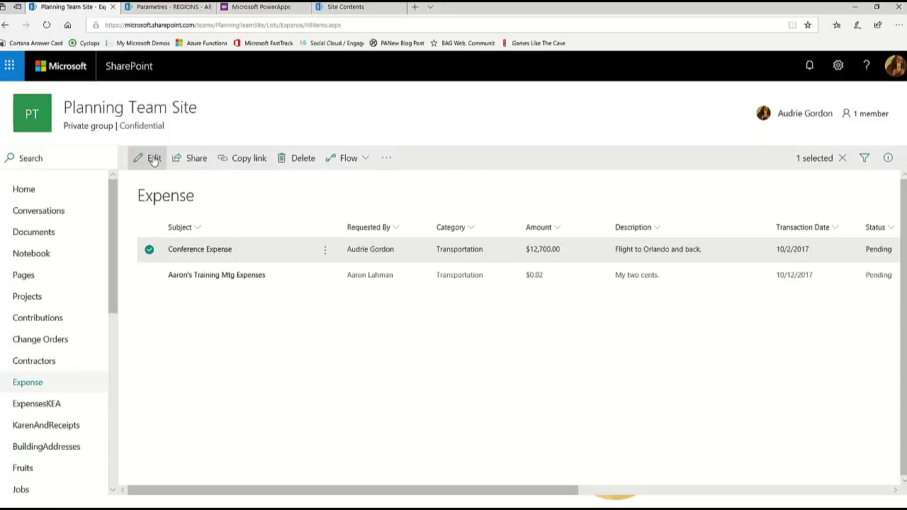
left_click(154, 160)
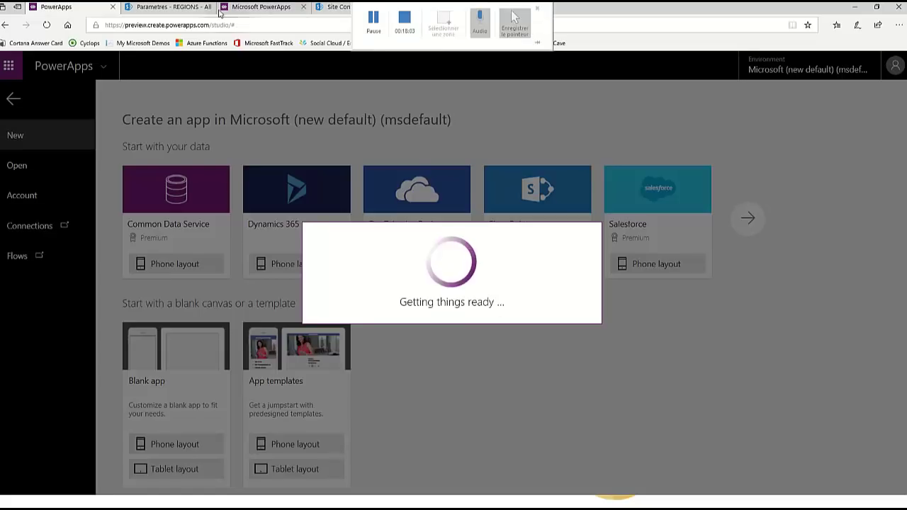
left_click(173, 12)
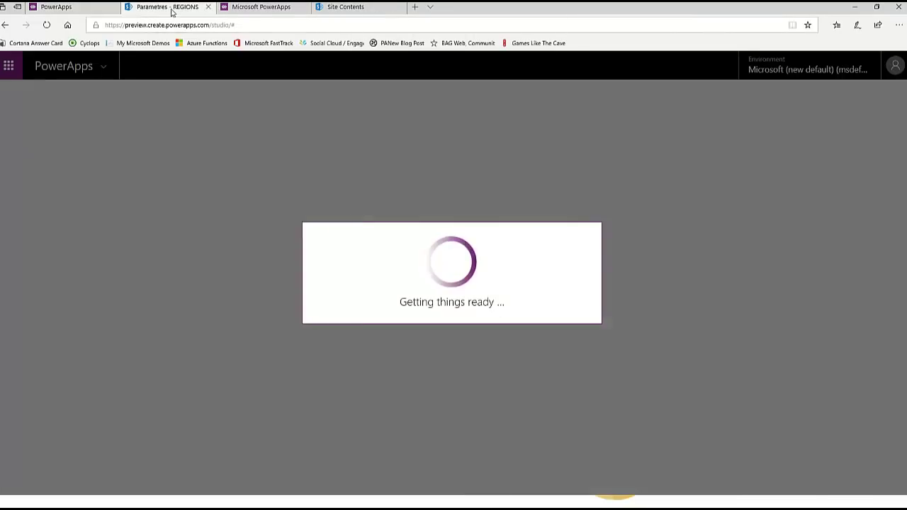
left_click(241, 25)
left_click(247, 25)
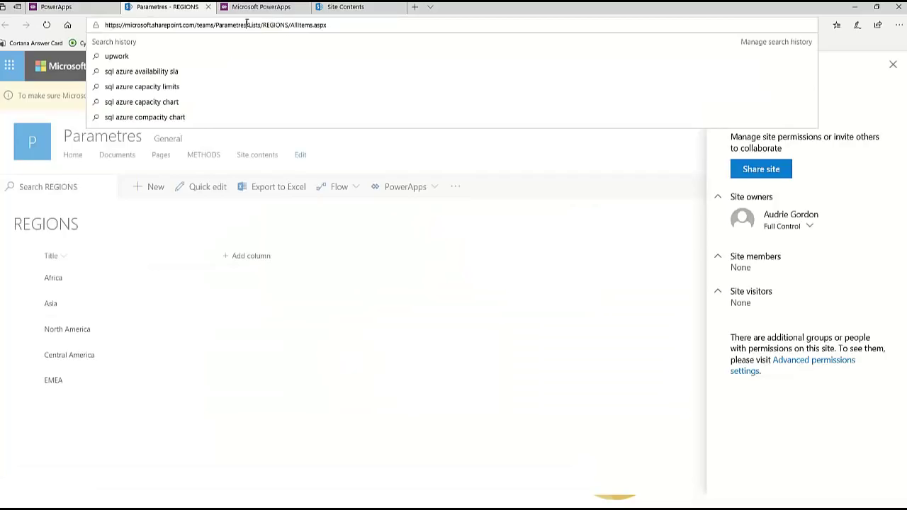
left_click_drag(246, 25, 22, 32)
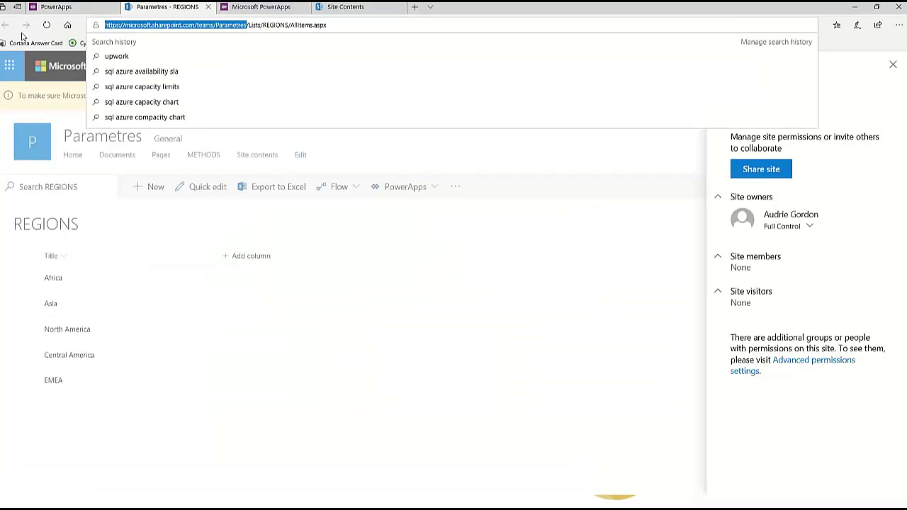
left_click(287, 11)
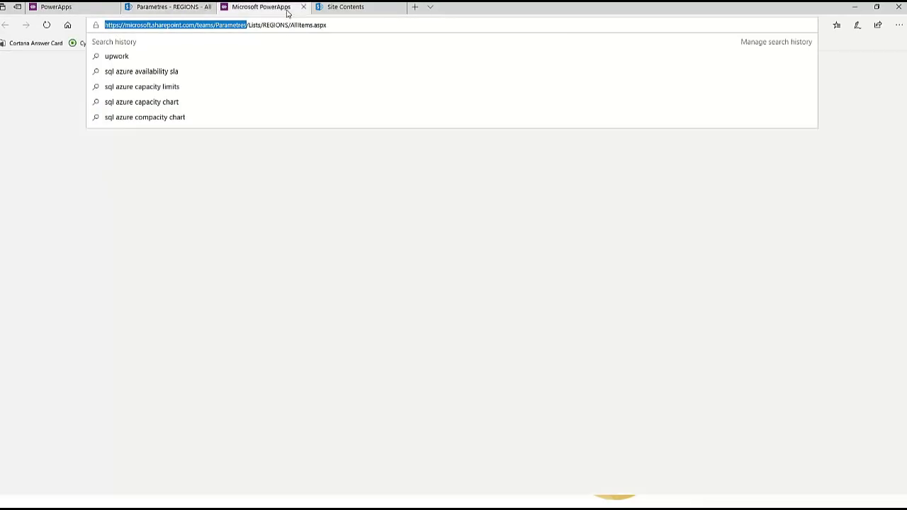
left_click(342, 9)
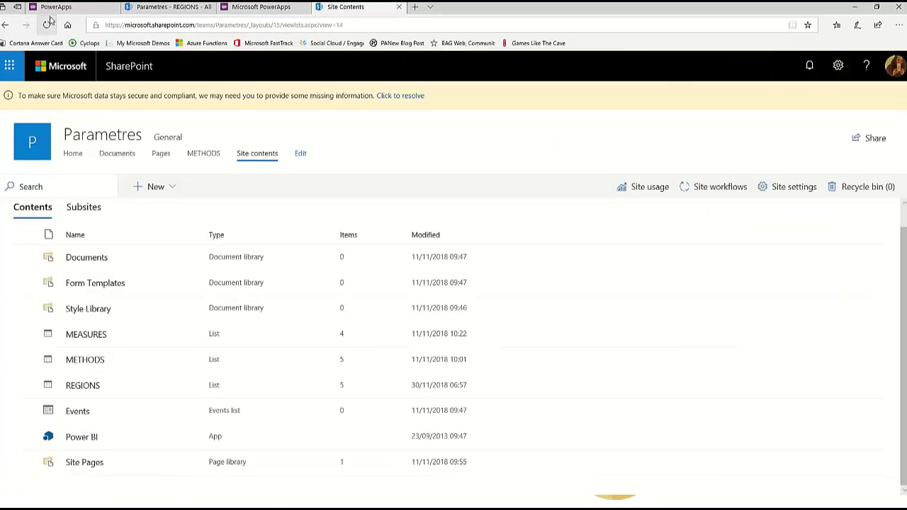
left_click(68, 8)
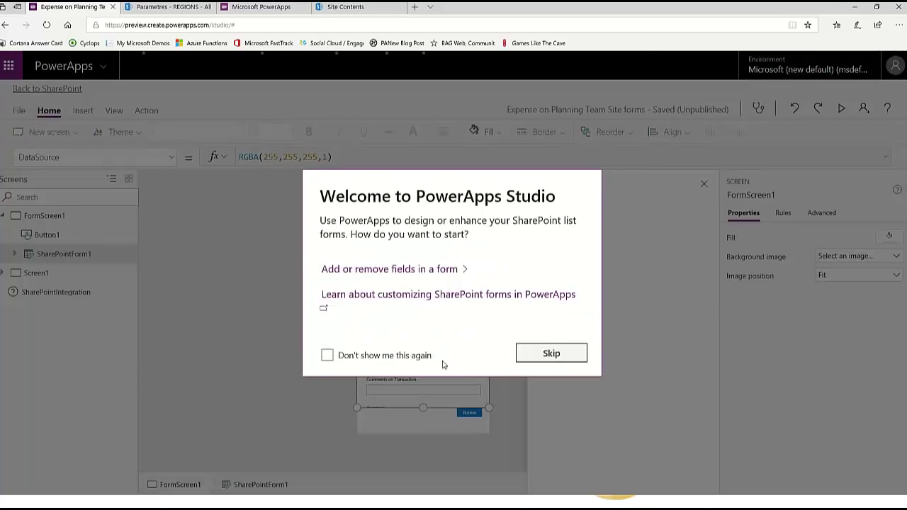
left_click(575, 354)
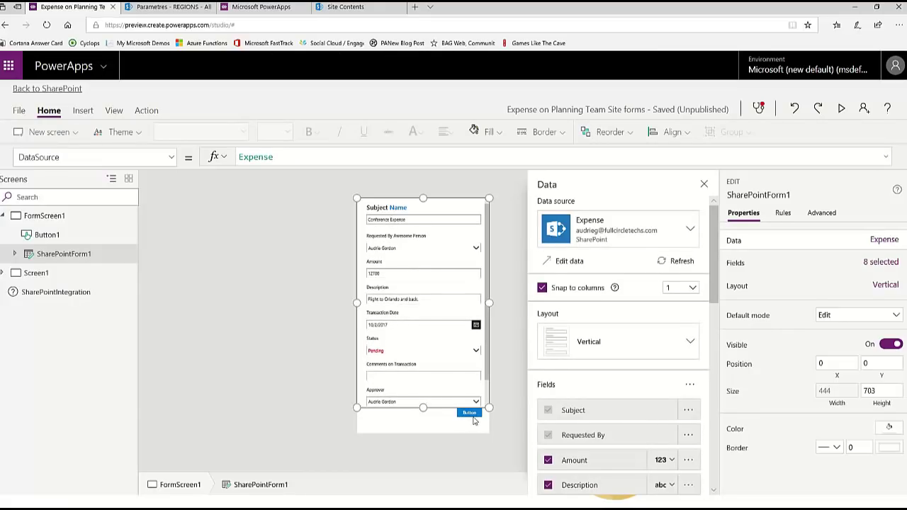
Step: Delete the blue button below the Expense form on FormScreen1
left_click(471, 417)
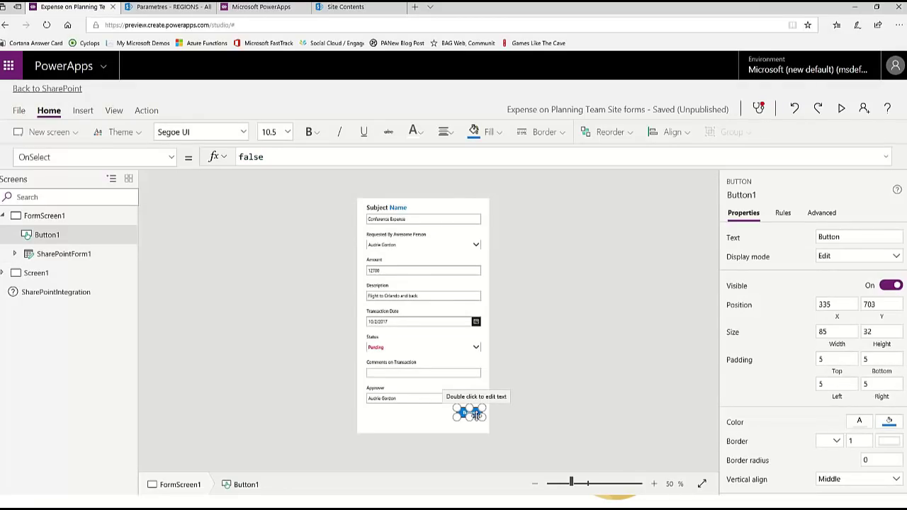
left_click(427, 408)
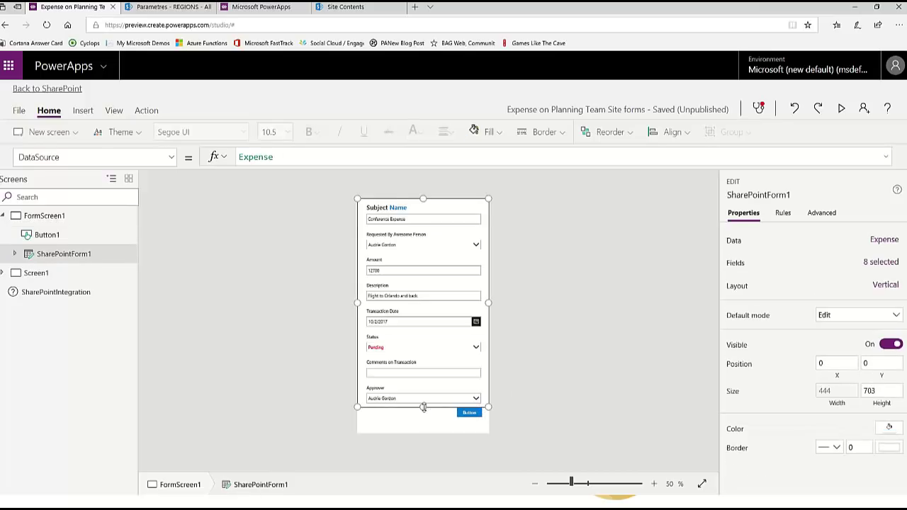
left_click(467, 416)
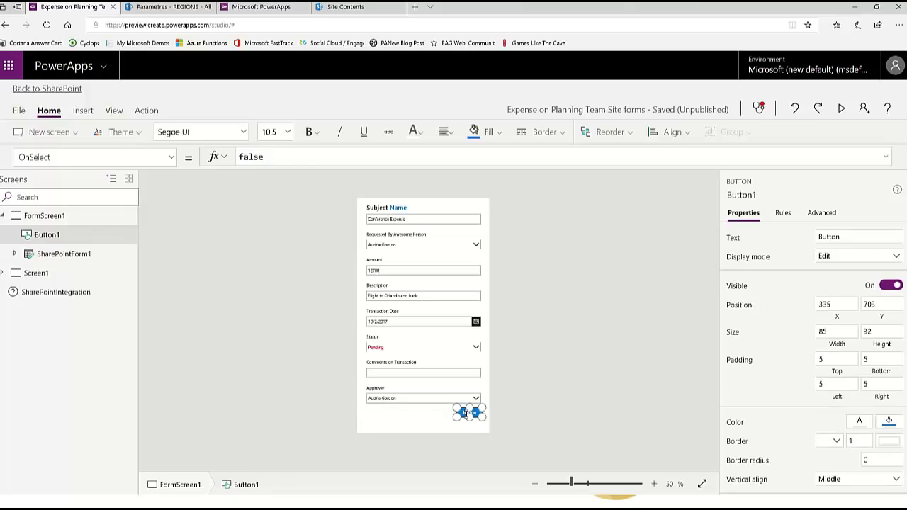
key("Delete")
Step: Delete the Approver, Comments on Transaction and Status cards from the Expense form
left_click(456, 409)
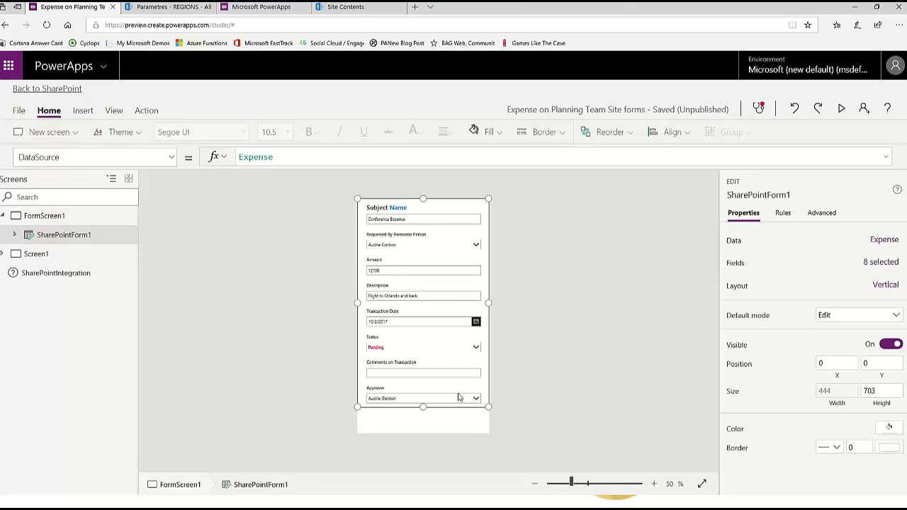
left_click(460, 393)
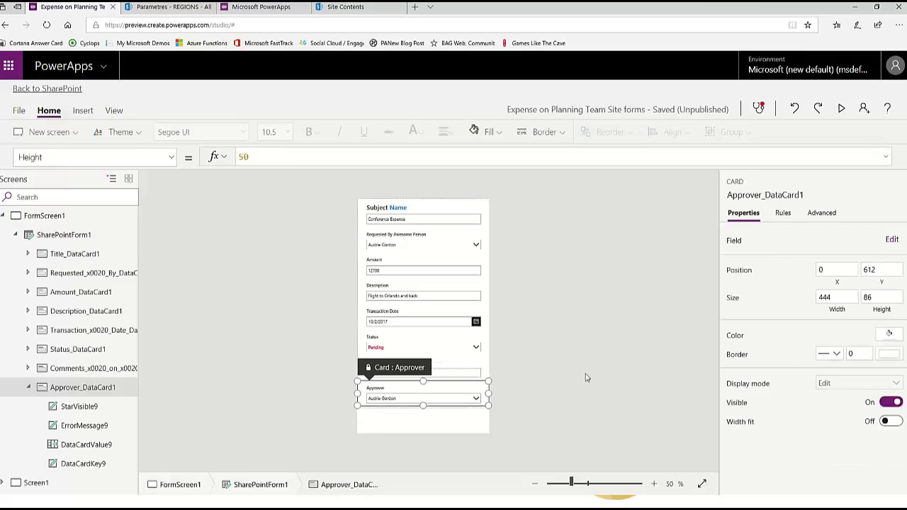
key("Delete")
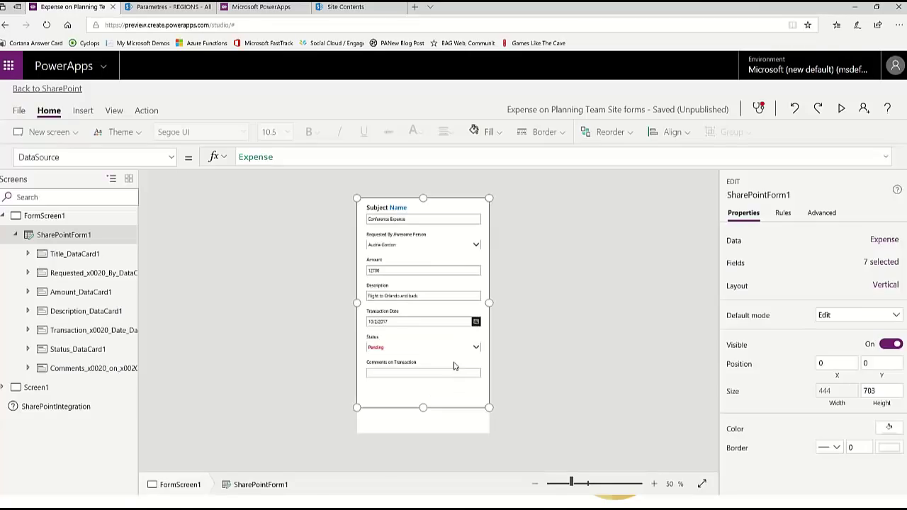
key("Delete")
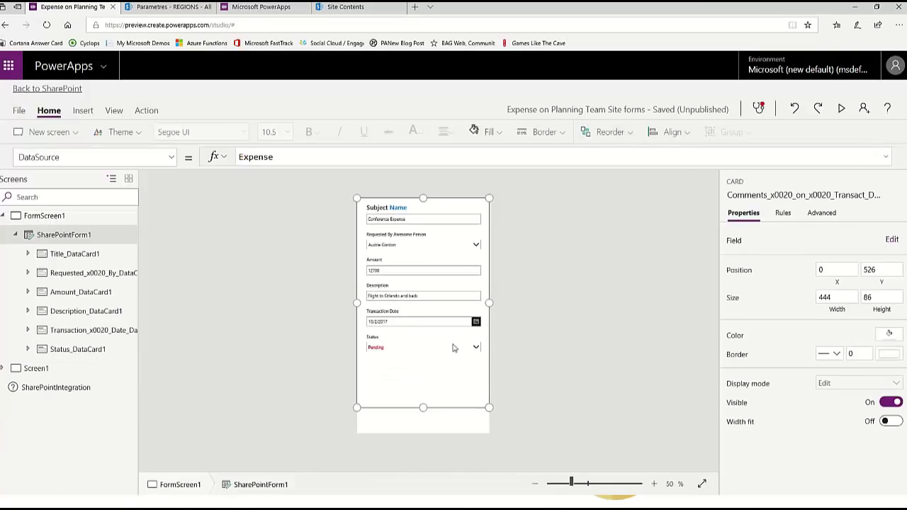
left_click(455, 344)
key("Delete")
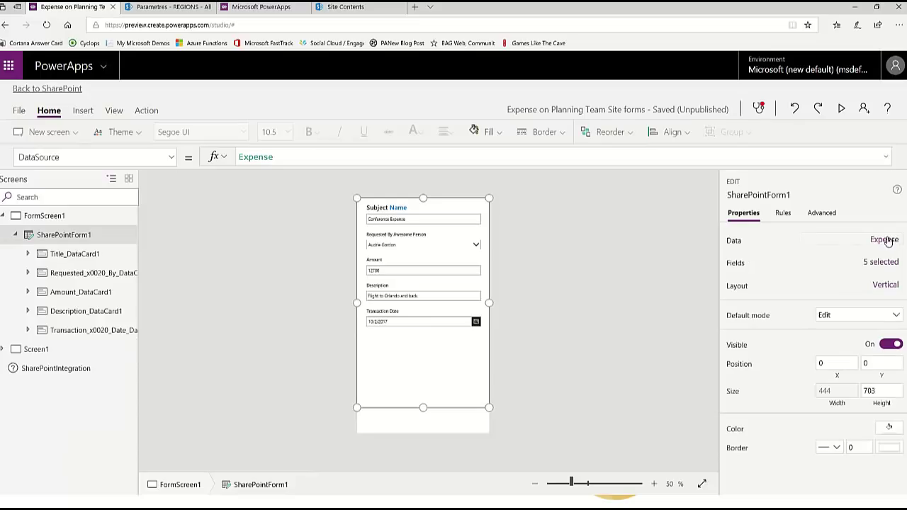
Step: Add the Expense Region field to the form as an Allowed Values card and move it above Subject as the first field
scroll(627, 383, "down", 5)
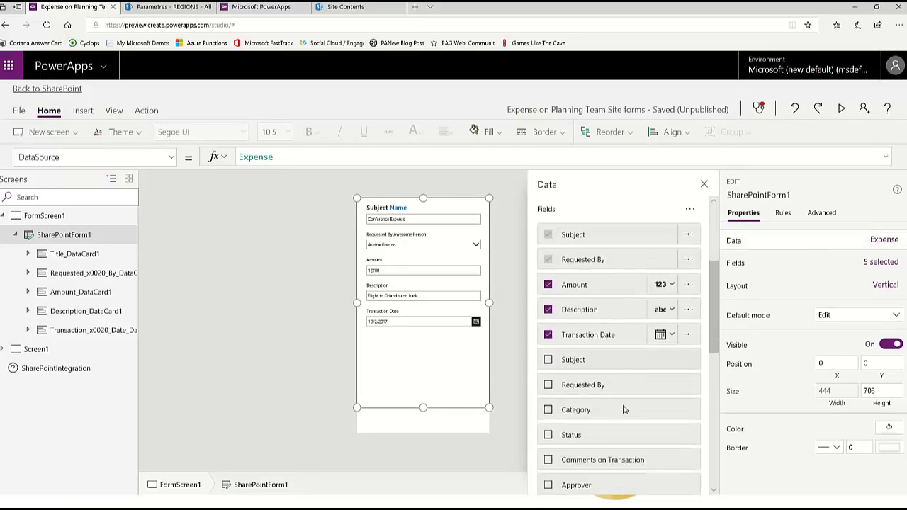
scroll(624, 409, "down", 1)
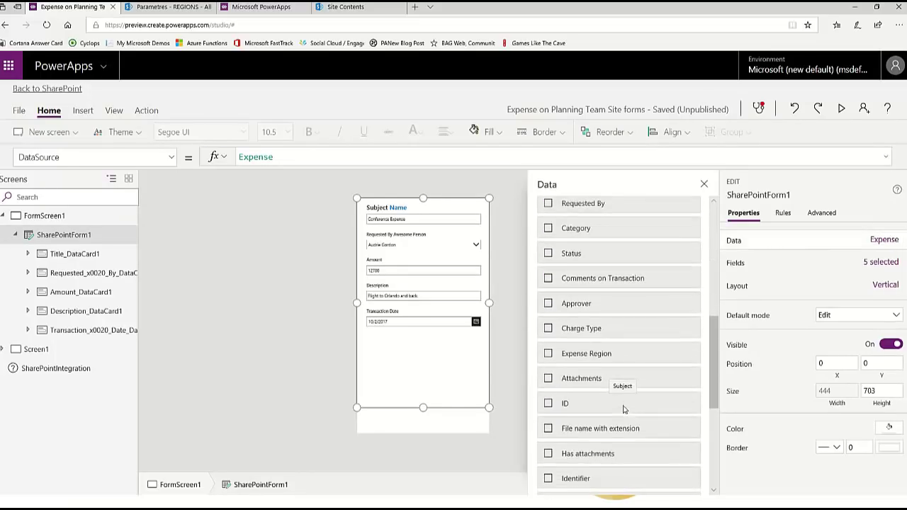
left_click(550, 353)
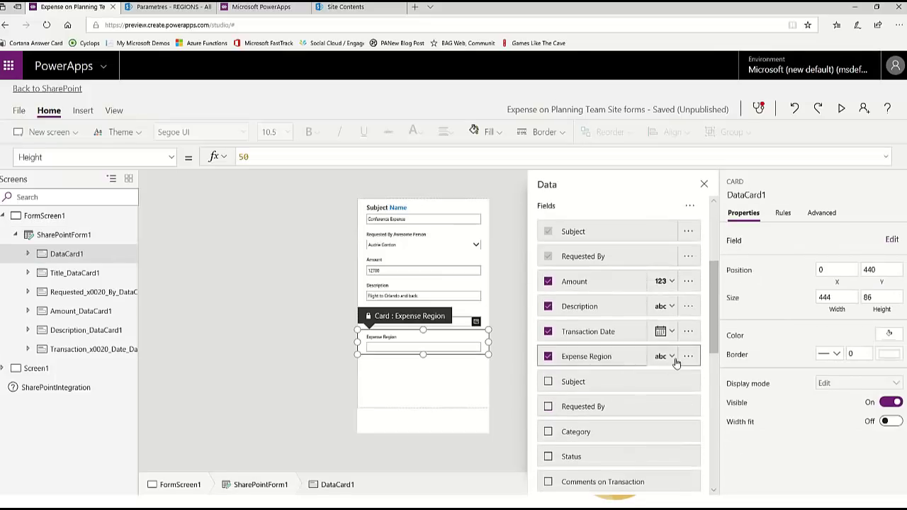
left_click(668, 360)
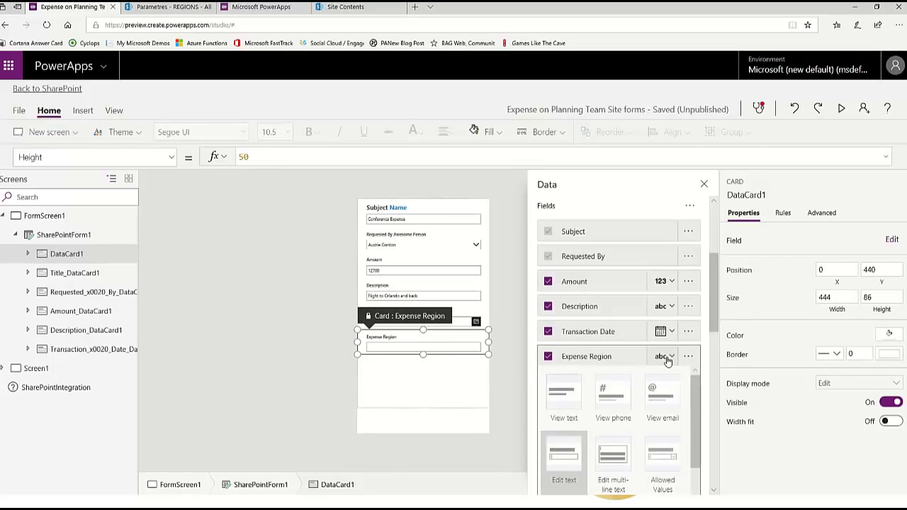
left_click(667, 469)
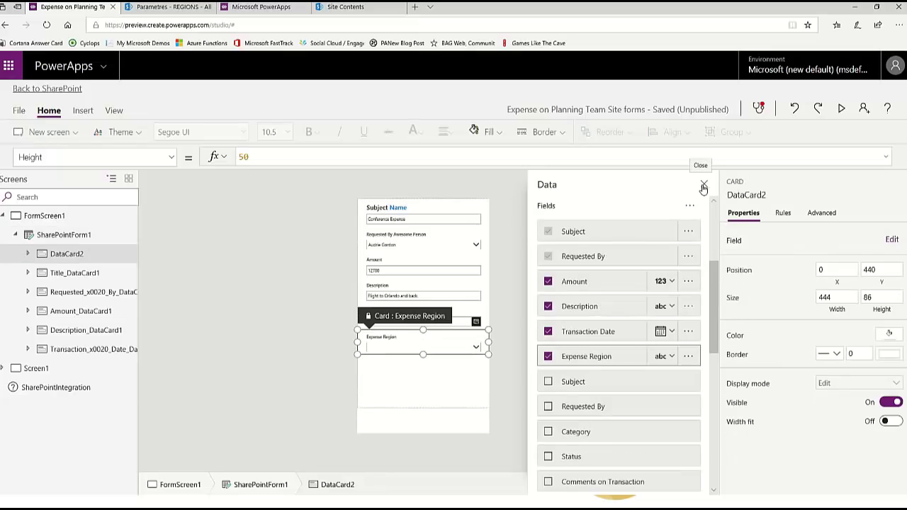
left_click_drag(602, 358, 608, 282)
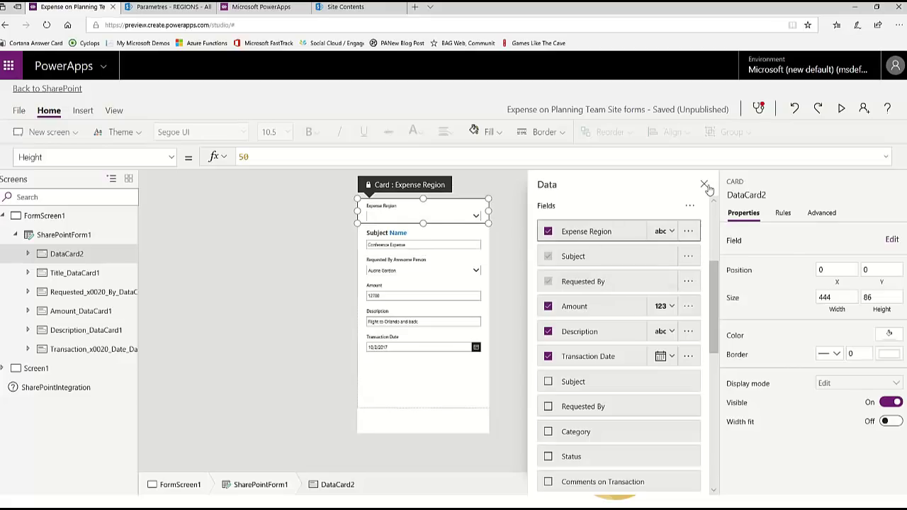
left_click(704, 185)
Step: Select the Expense Region drop-down on the form and unlock its card so the properties can be changed
left_click(455, 217)
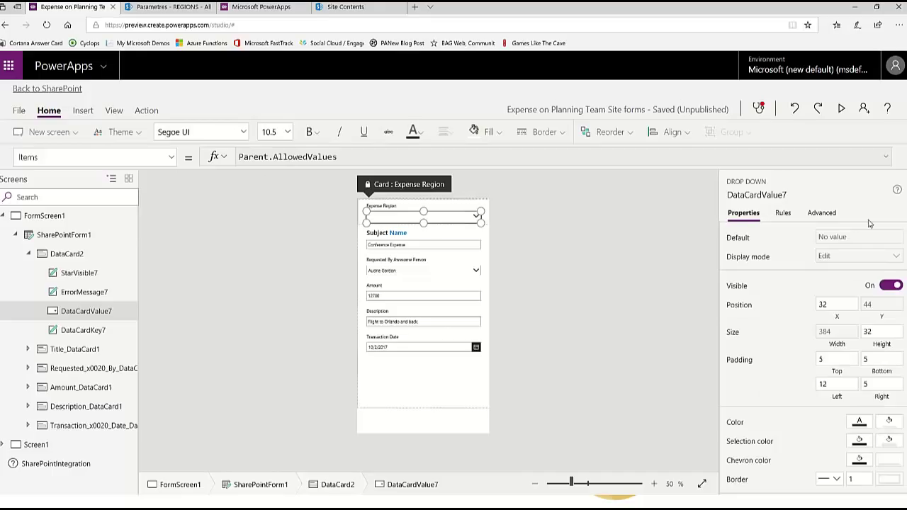
left_click(831, 214)
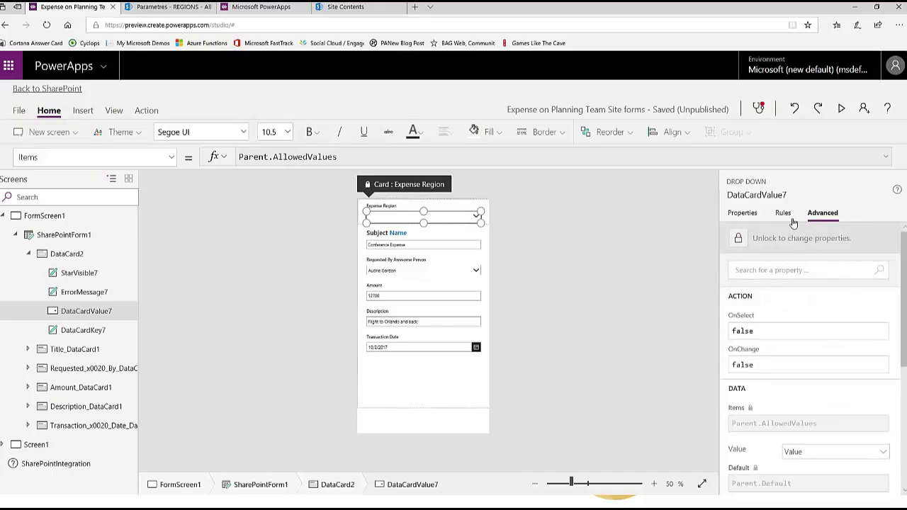
left_click(738, 239)
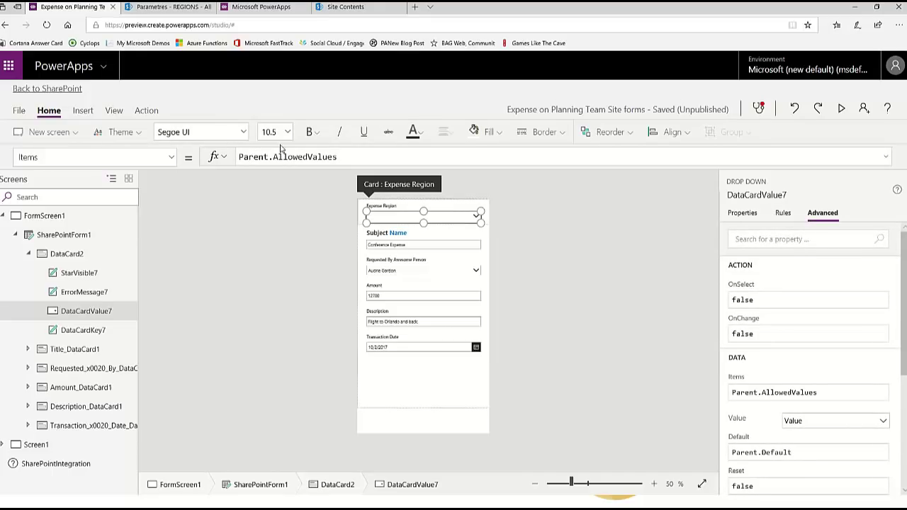
triple_click(300, 154)
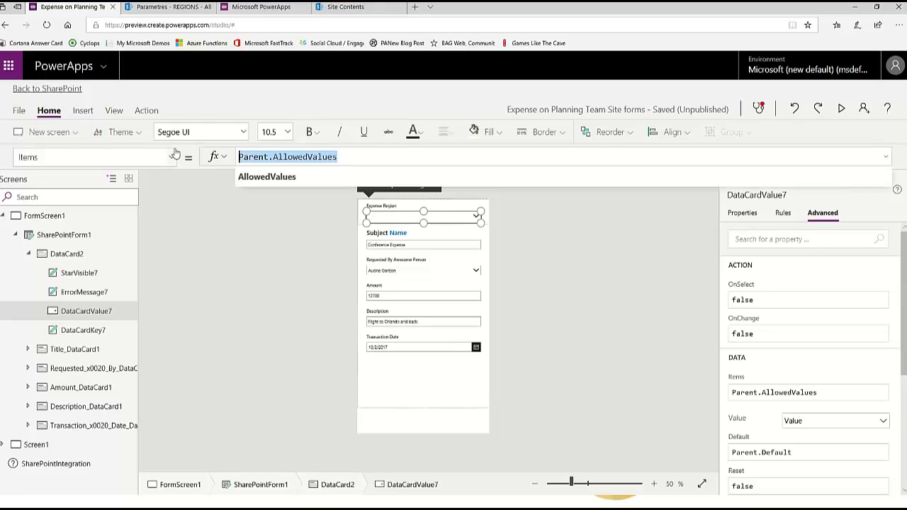
left_click(115, 111)
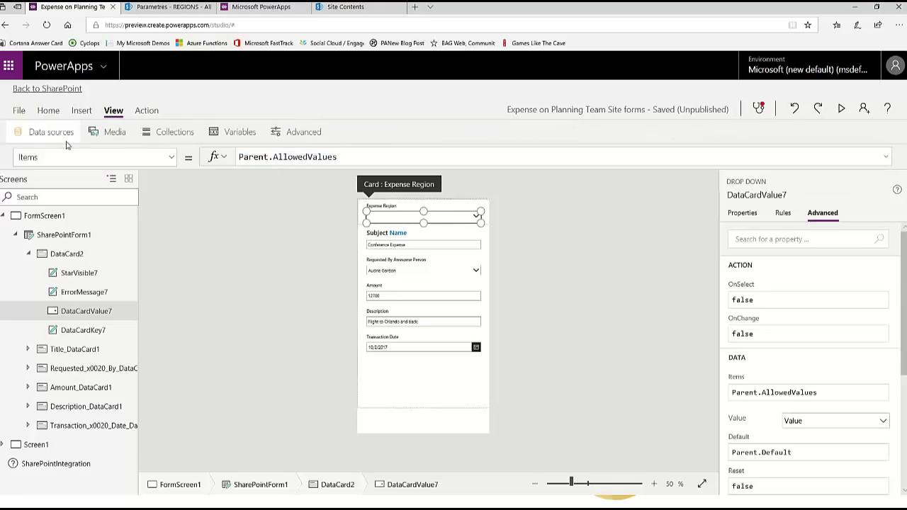
left_click(65, 140)
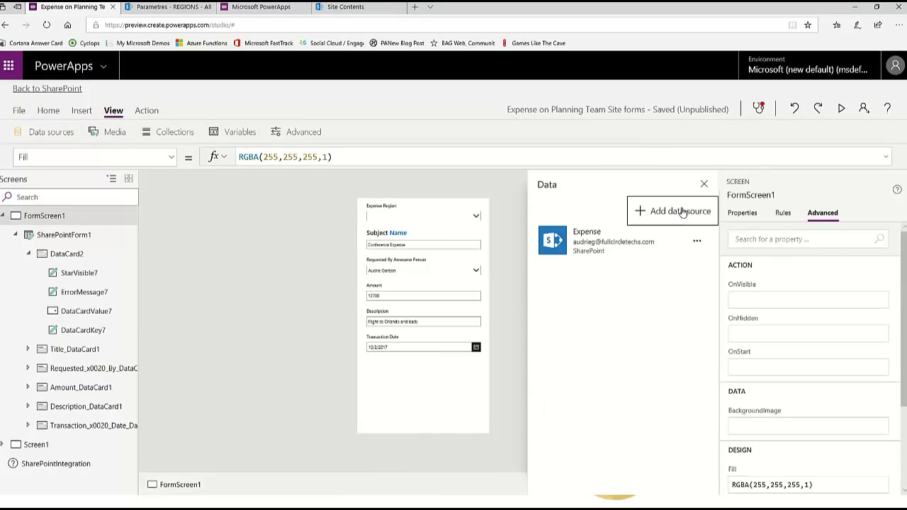
left_click(681, 211)
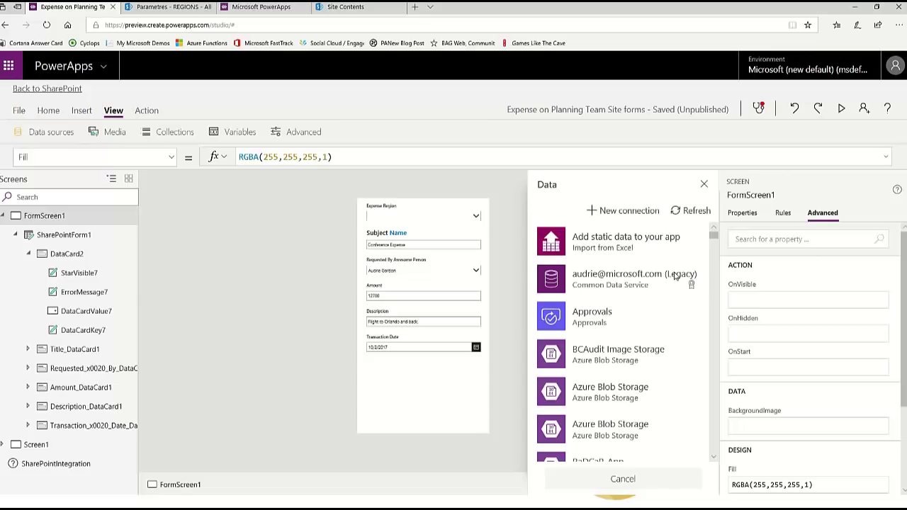
left_click_drag(713, 235, 660, 310)
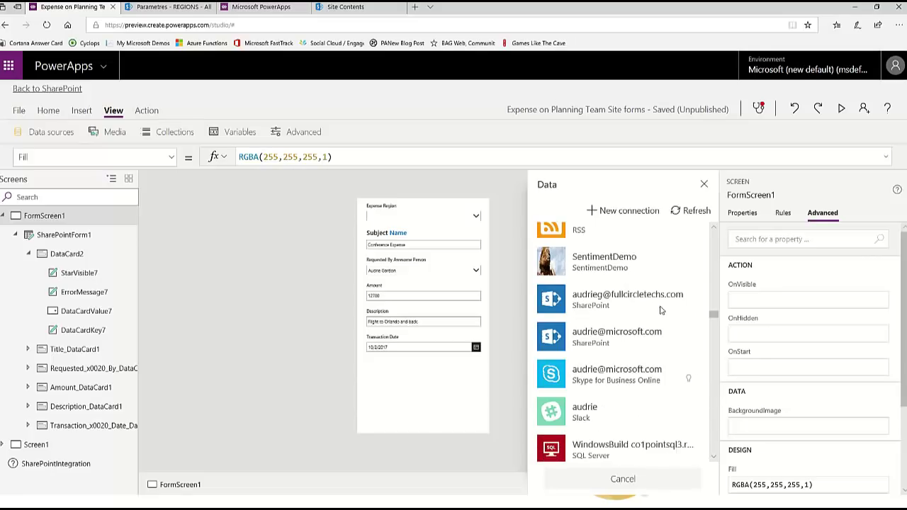
left_click(608, 347)
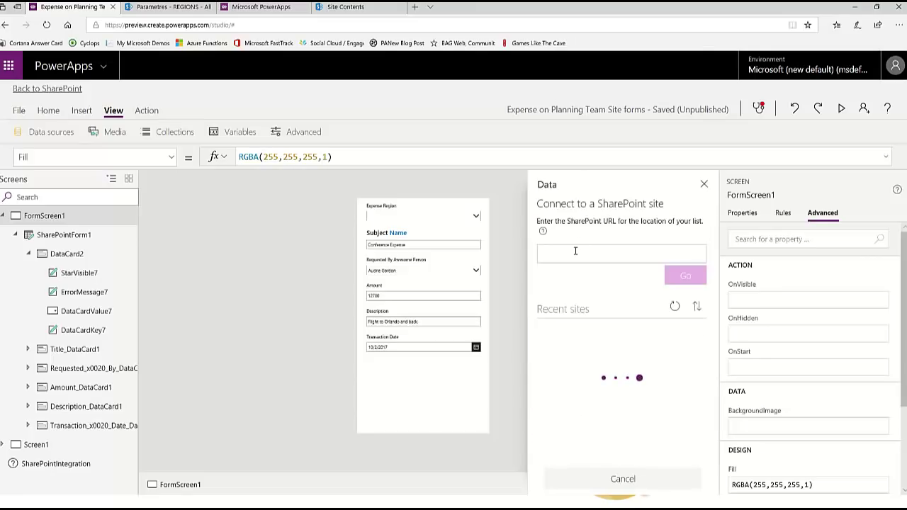
key("ctrl+v")
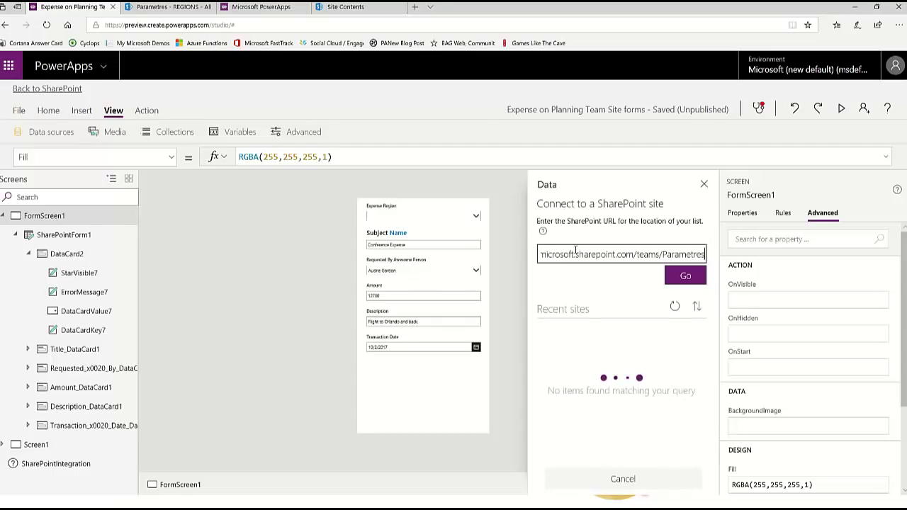
left_click(674, 276)
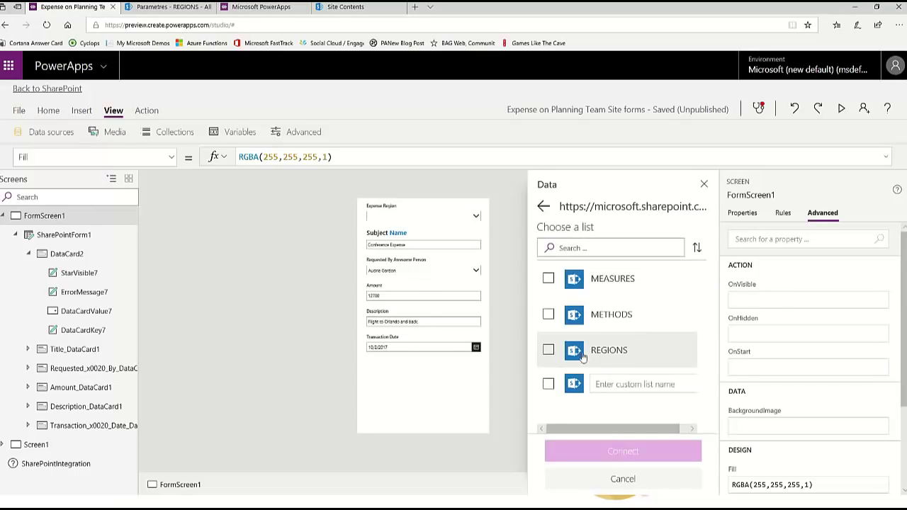
left_click(549, 350)
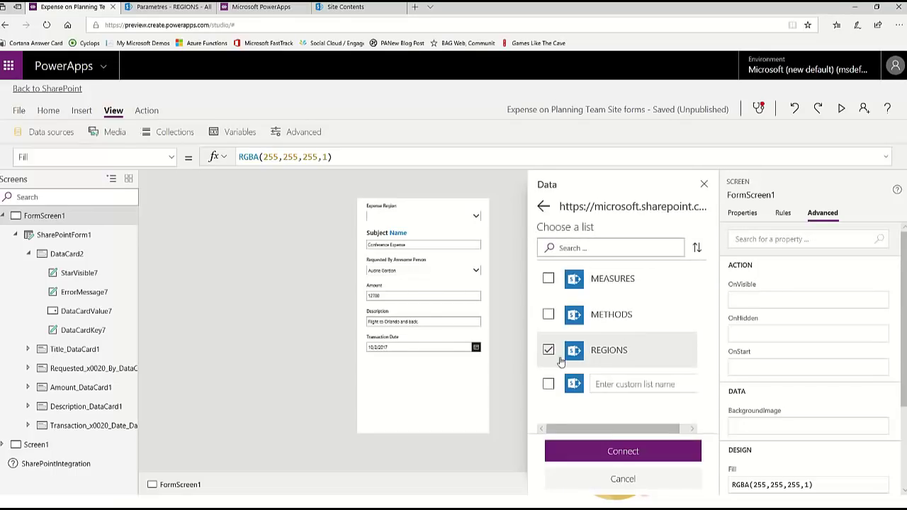
left_click(615, 454)
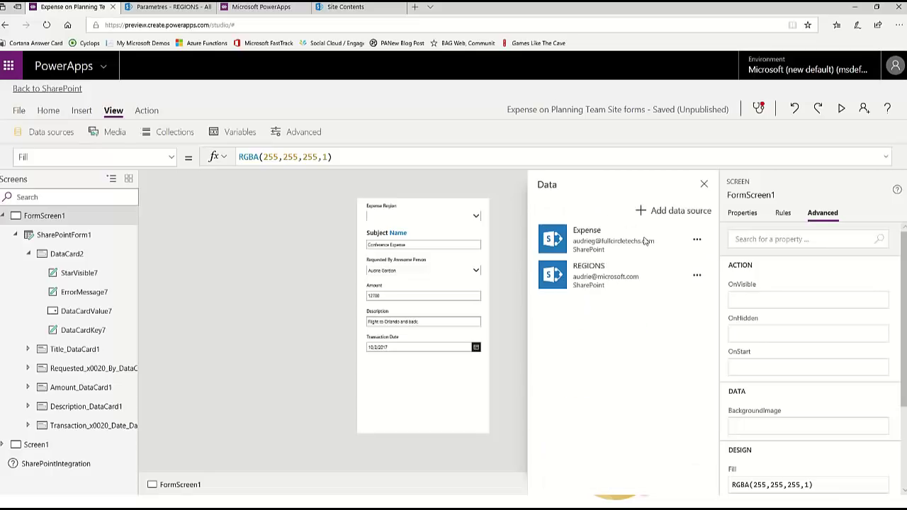
left_click(704, 183)
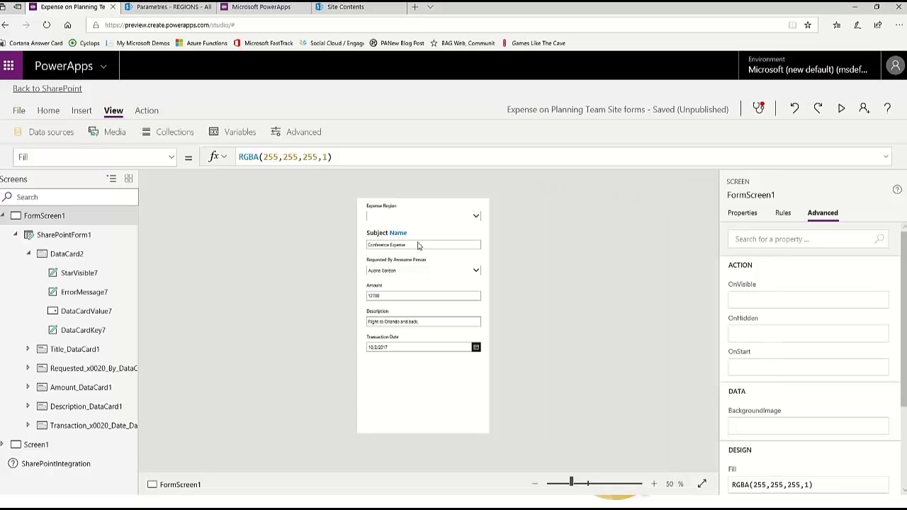
Step: Set the Expense Region drop-down's Items property to REGIONS.Title, and save and publish the form while returning to SharePoint
left_click(426, 222)
left_click(431, 219)
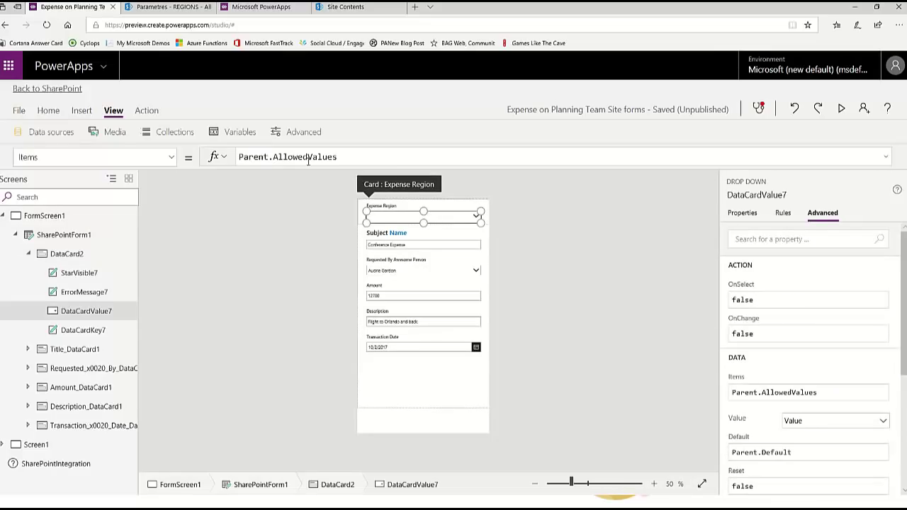
left_click_drag(367, 159, 147, 137)
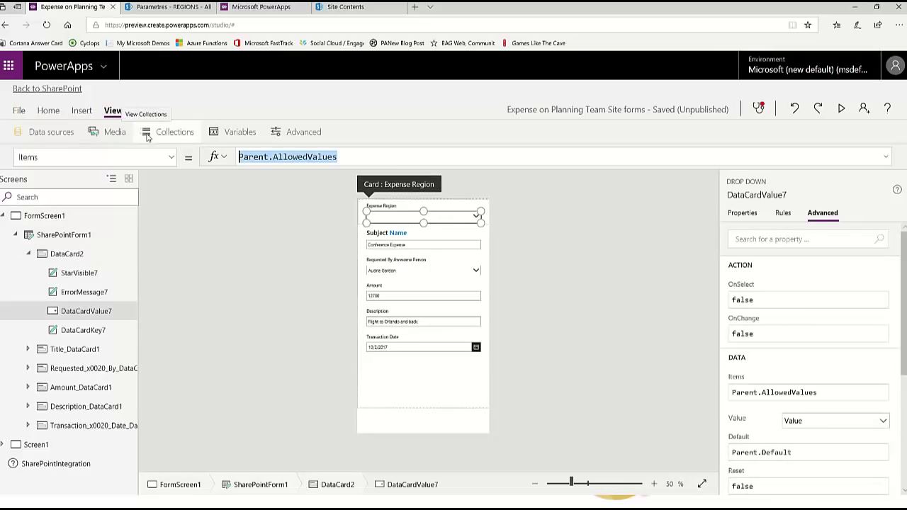
type("regions")
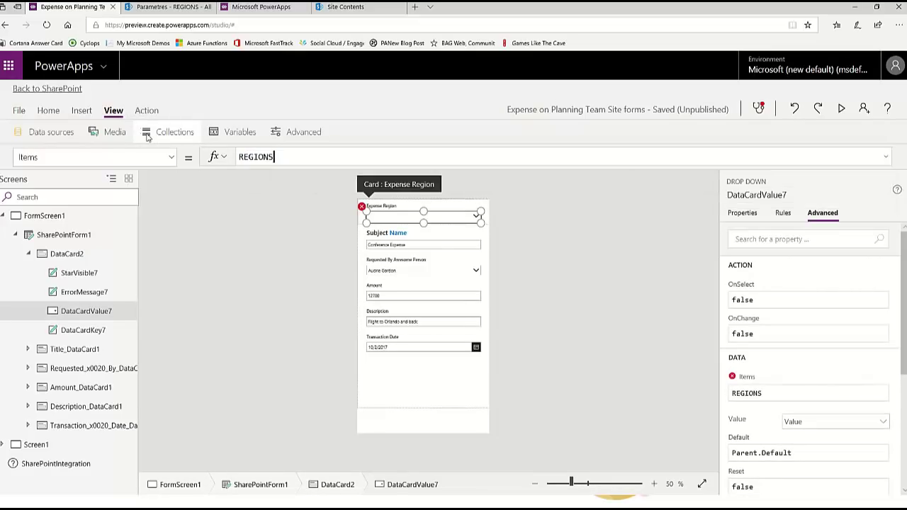
type(".Title")
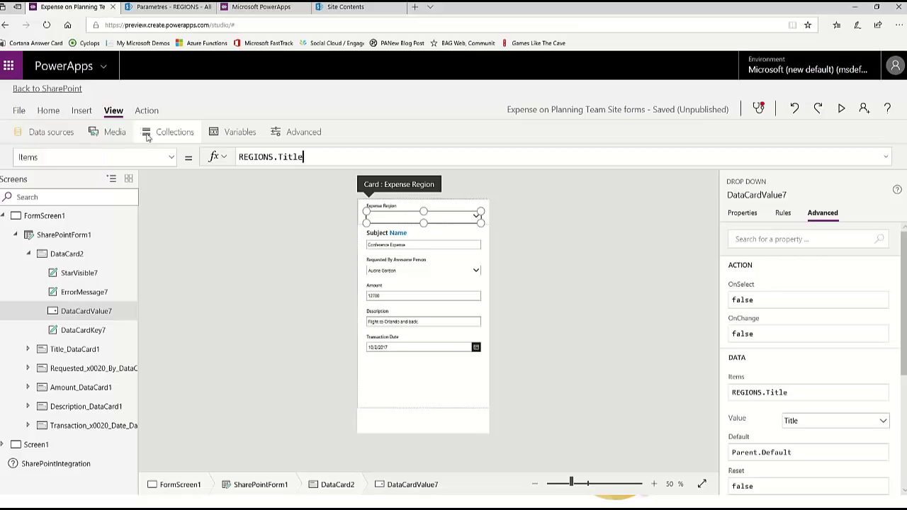
left_click(279, 317)
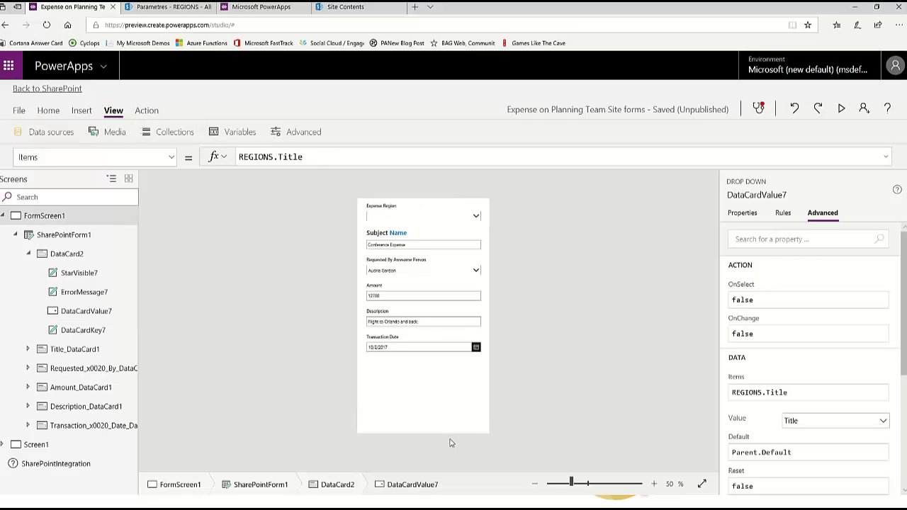
left_click(40, 90)
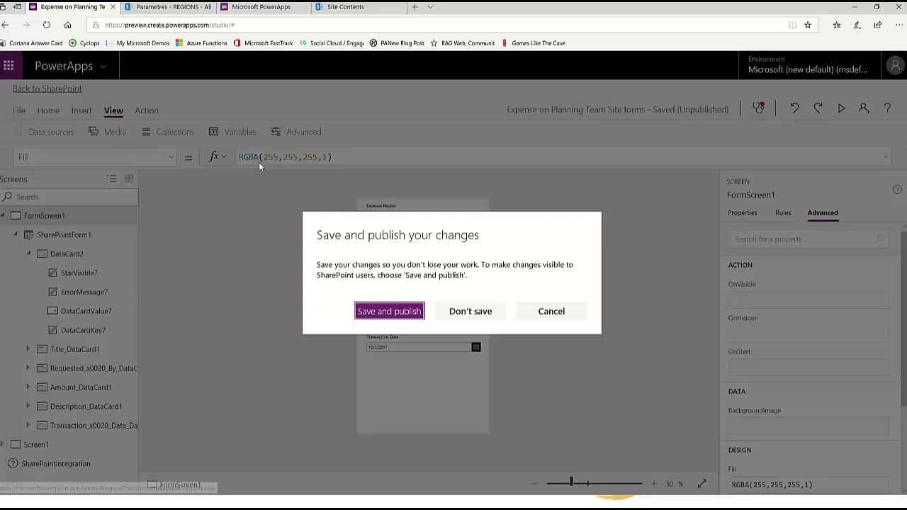
left_click(390, 312)
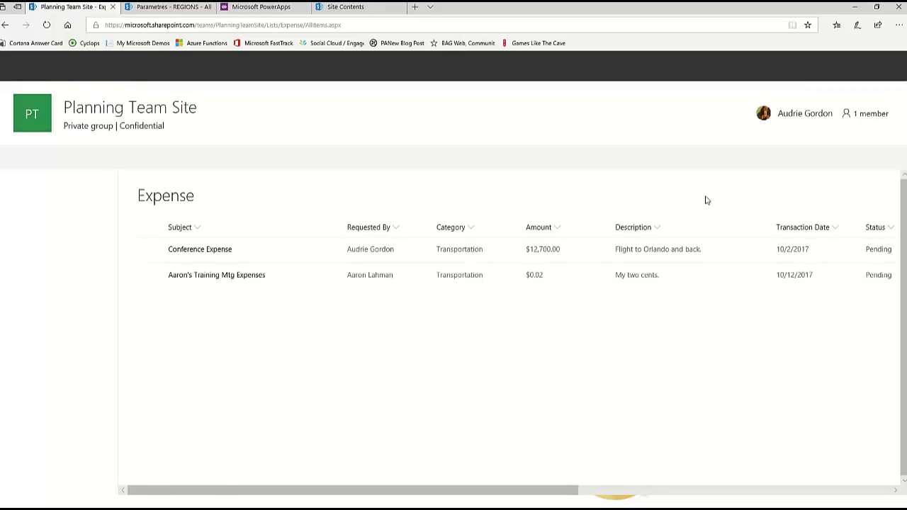
Step: Edit the Conference Expense item, set its Expense Region to North America and save it
left_click(148, 251)
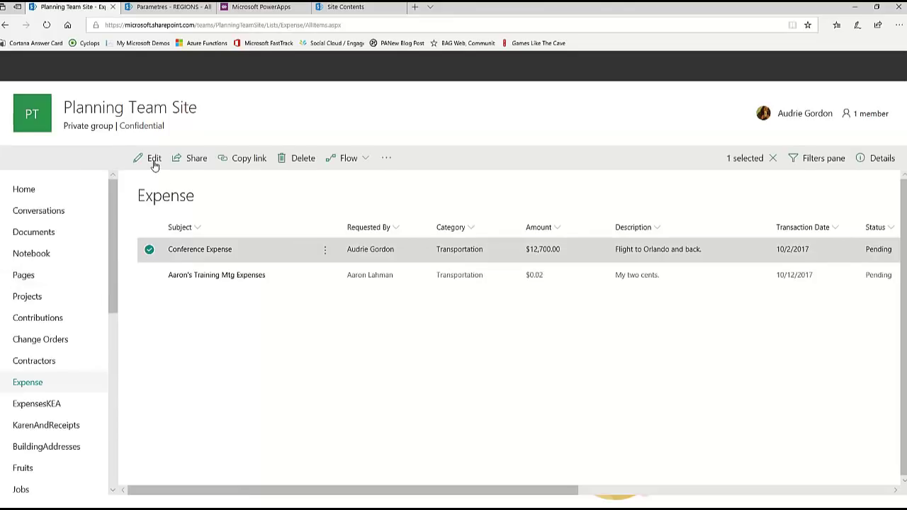
left_click(154, 160)
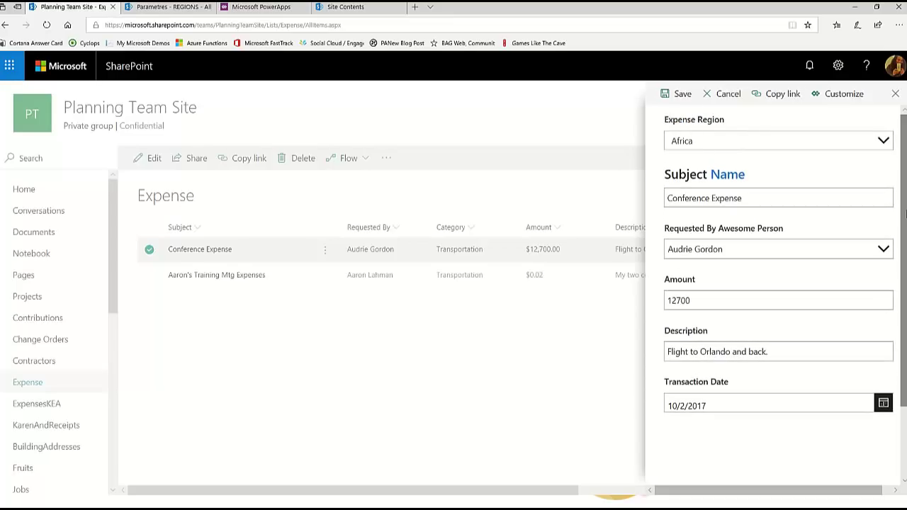
left_click(884, 143)
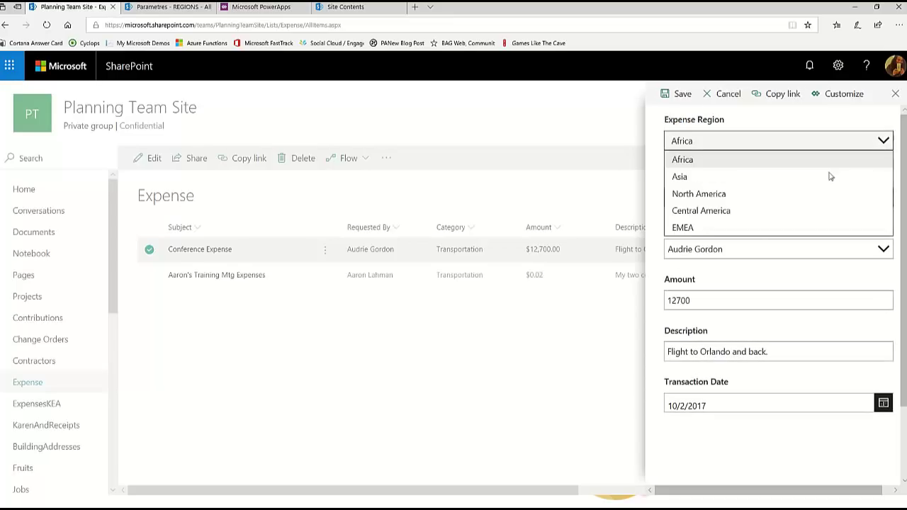
left_click(800, 192)
left_click(679, 99)
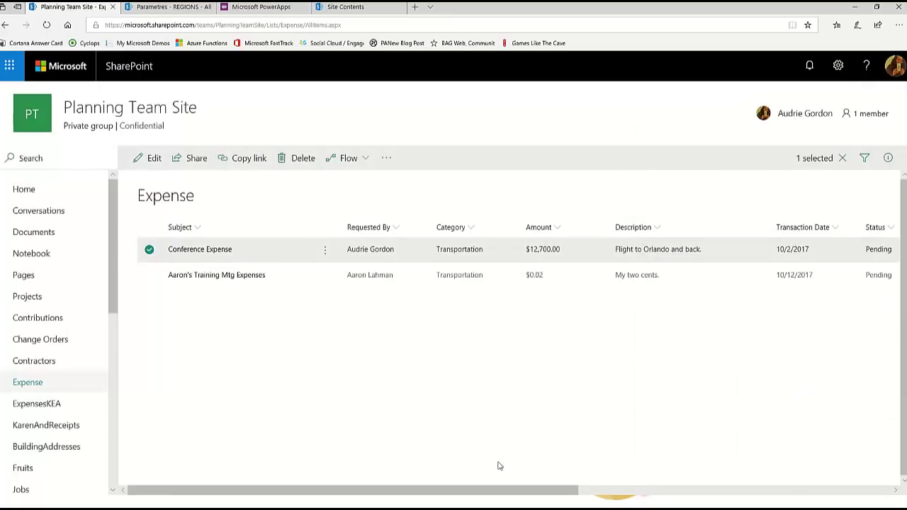
left_click_drag(520, 490, 239, 486)
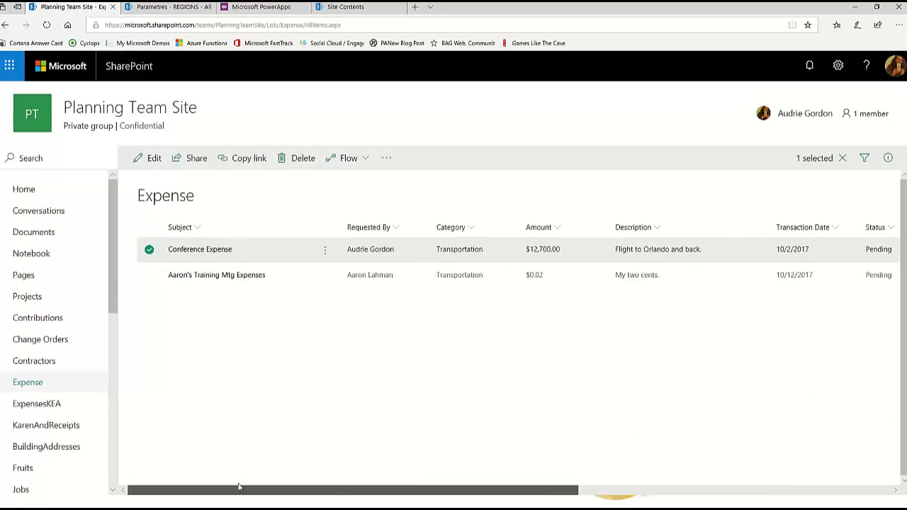
Step: Set the Expense Region of the Training Mtg Expenses item to EMEA, save it and check the Expense Region column
left_click(149, 275)
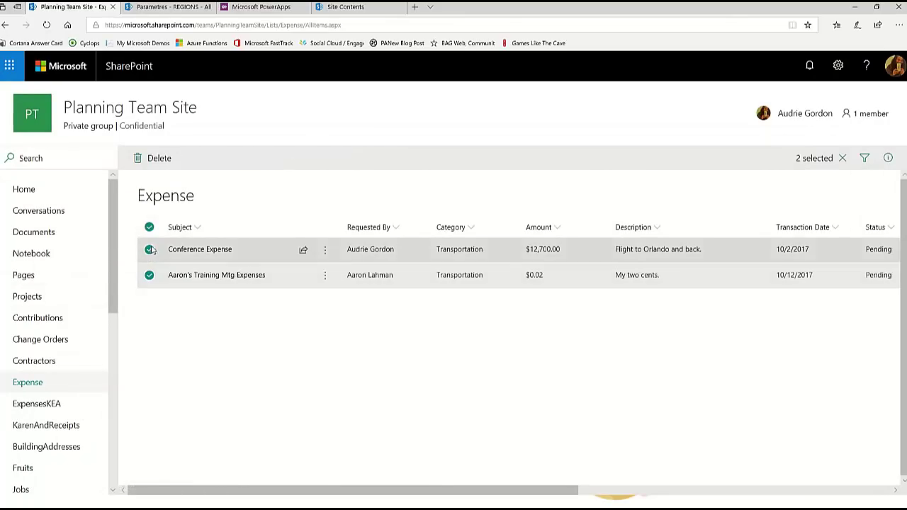
left_click(149, 249)
left_click(154, 159)
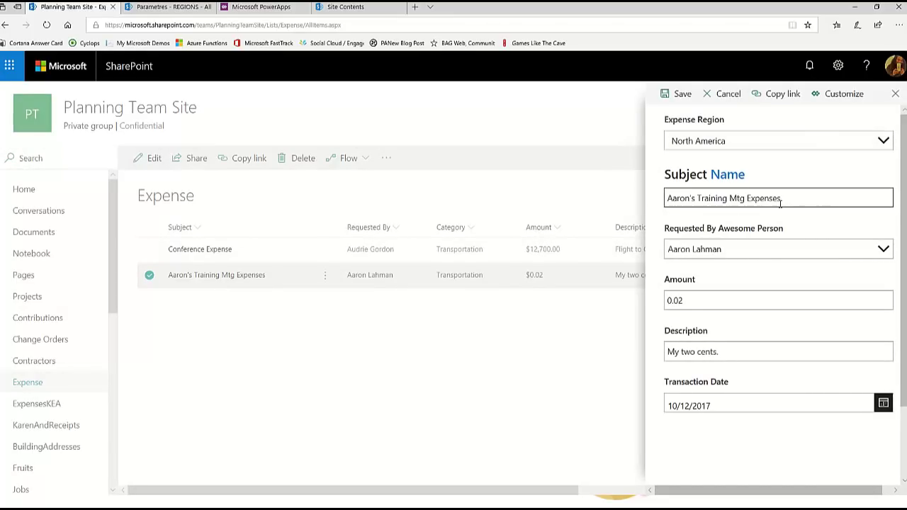
left_click(826, 146)
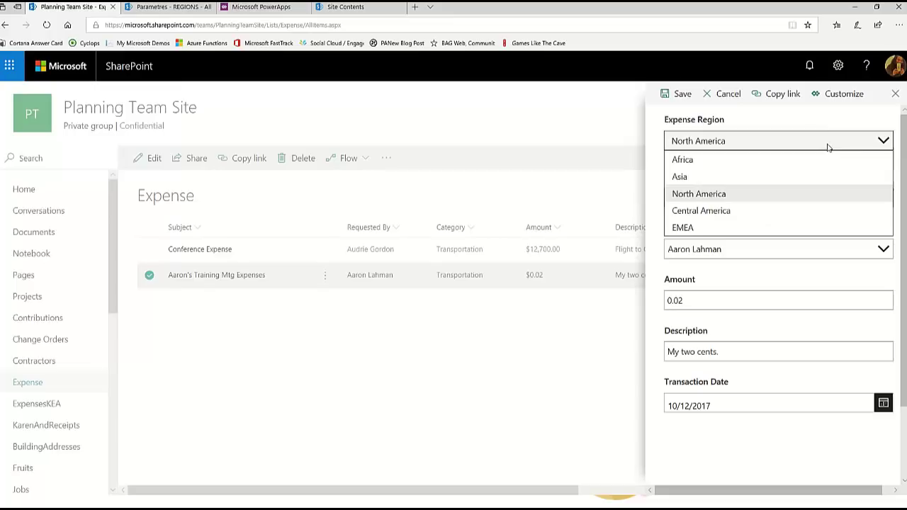
left_click(797, 228)
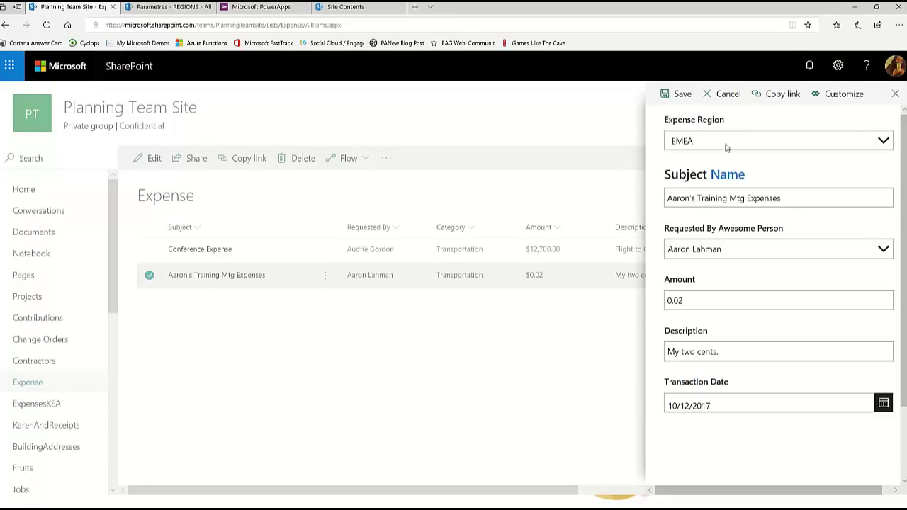
left_click(676, 96)
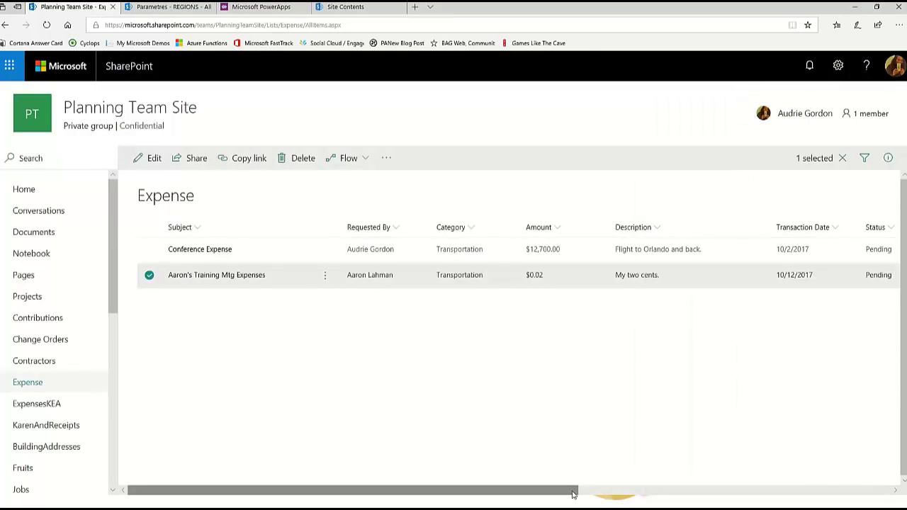
left_click_drag(572, 489, 886, 489)
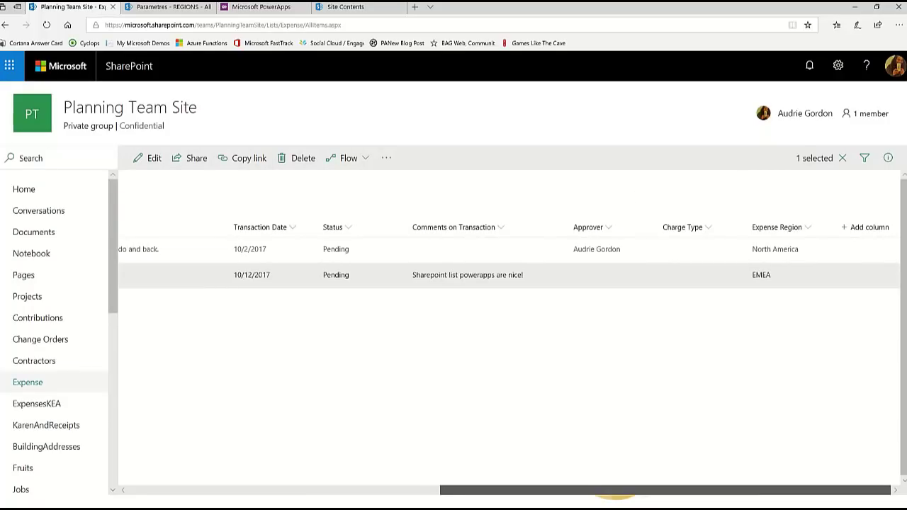
left_click_drag(630, 490, 158, 482)
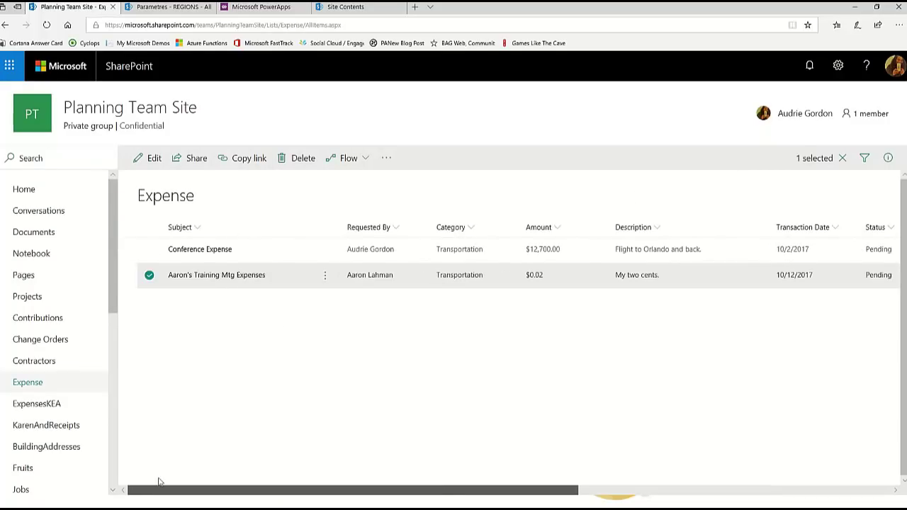
left_click(148, 275)
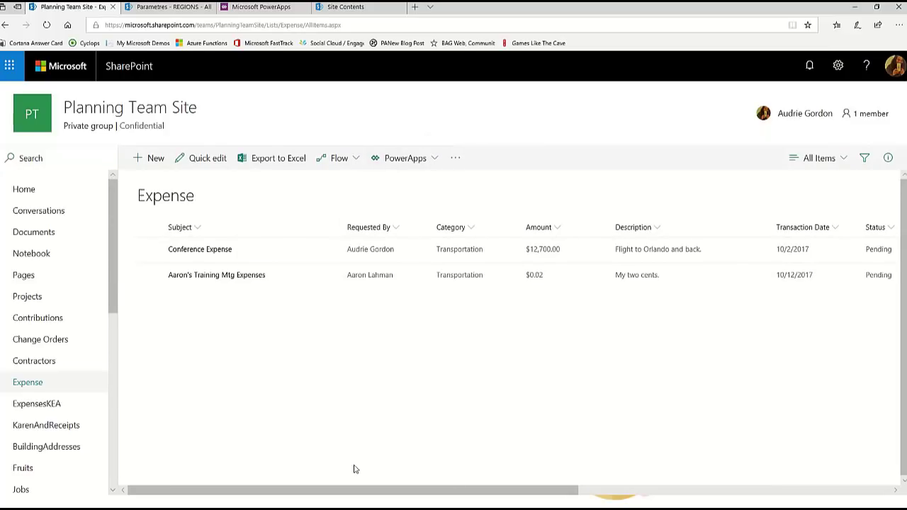
Step: Open the Fruits list on the Planning Team Site and look at its columns
left_click(430, 159)
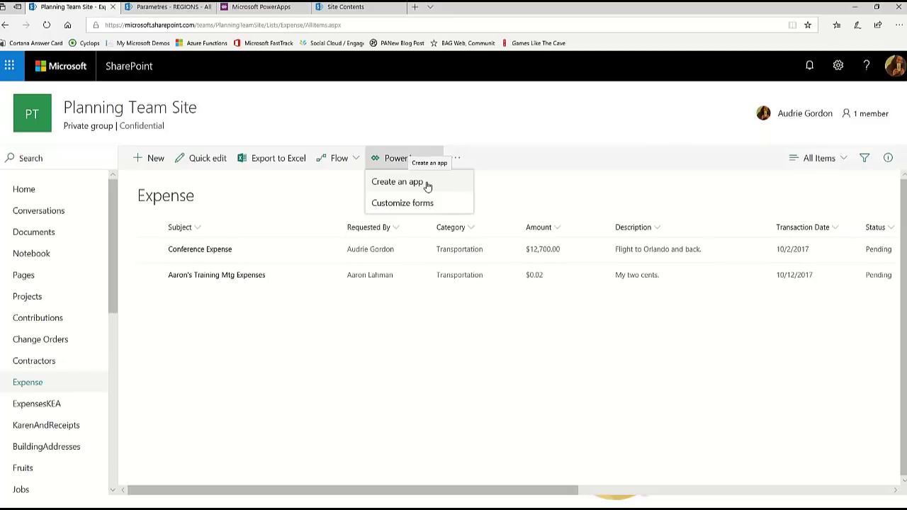
left_click(389, 399)
scroll(113, 384, "down", 3)
left_click(40, 350)
left_click(567, 21)
type("https://microsoft.sharepoint.com/teams/aud")
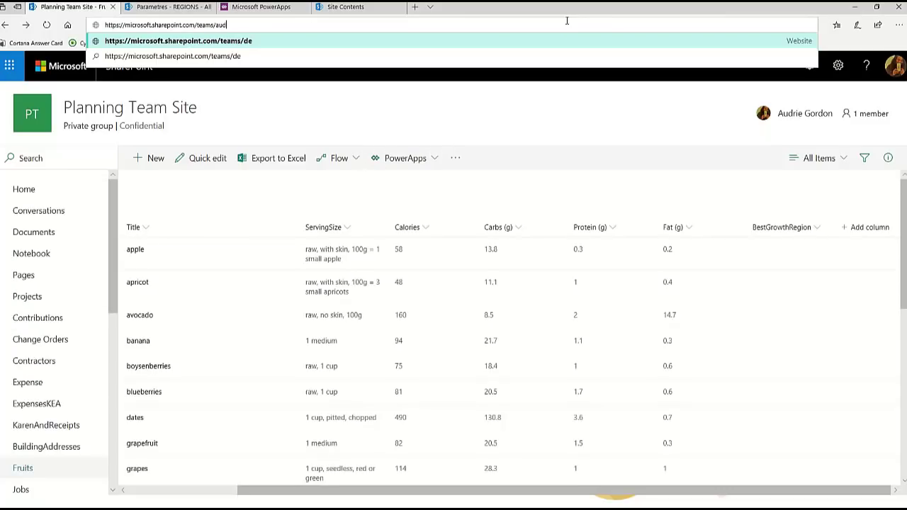
type("riesdemos")
key("Return")
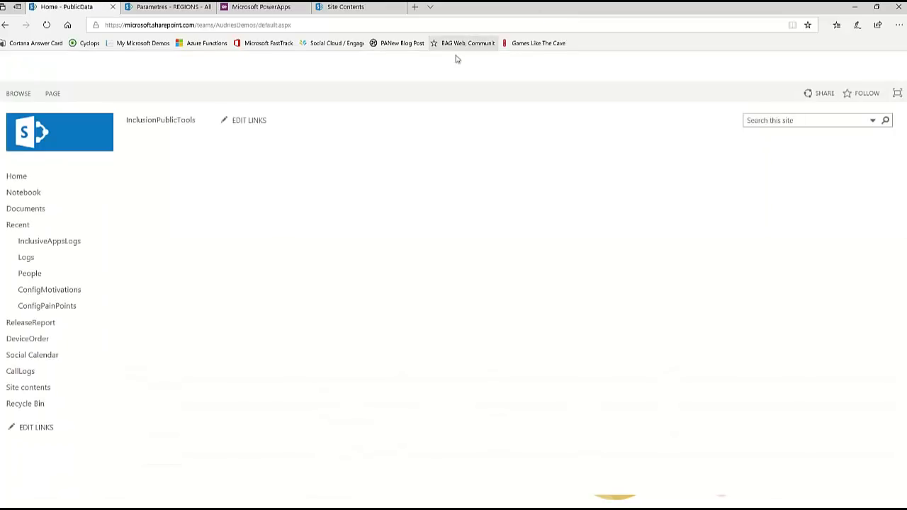
left_click(64, 303)
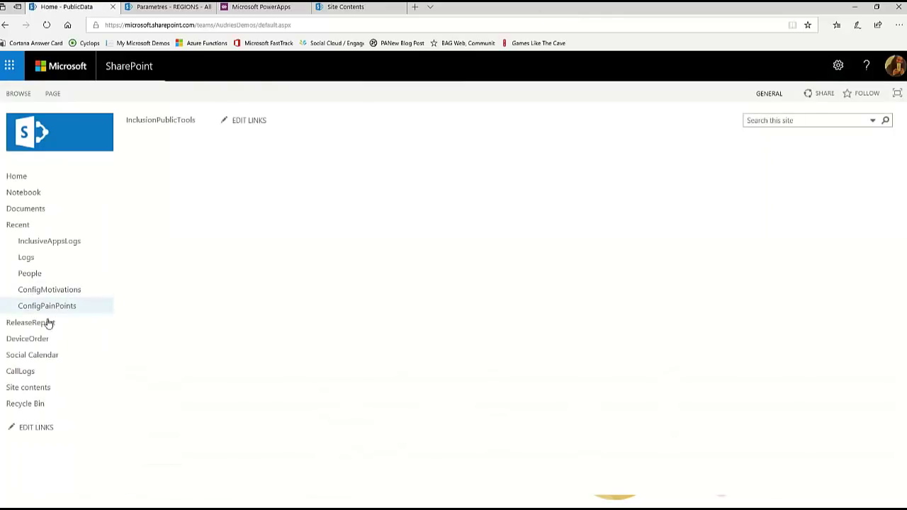
left_click(23, 378)
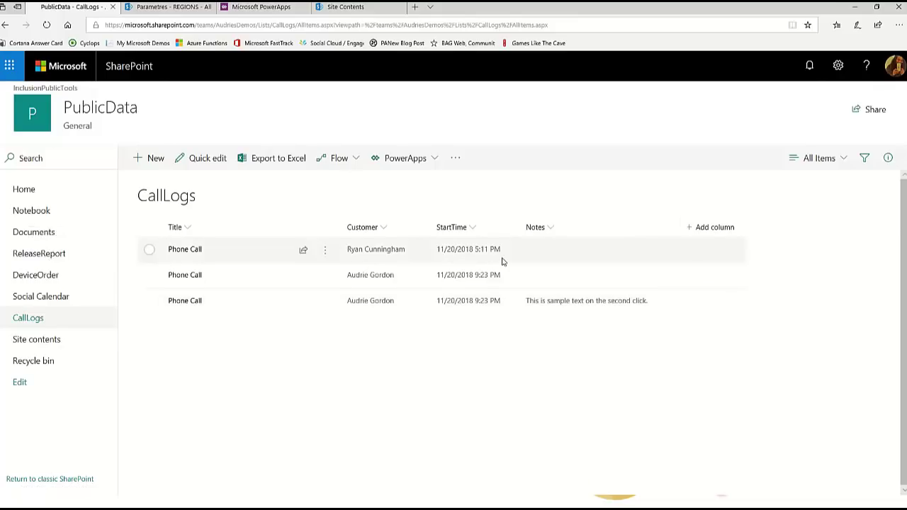
Step: Add a single-line-of-text column named ContactRegion to the CallLogs list through its list settings
left_click(838, 66)
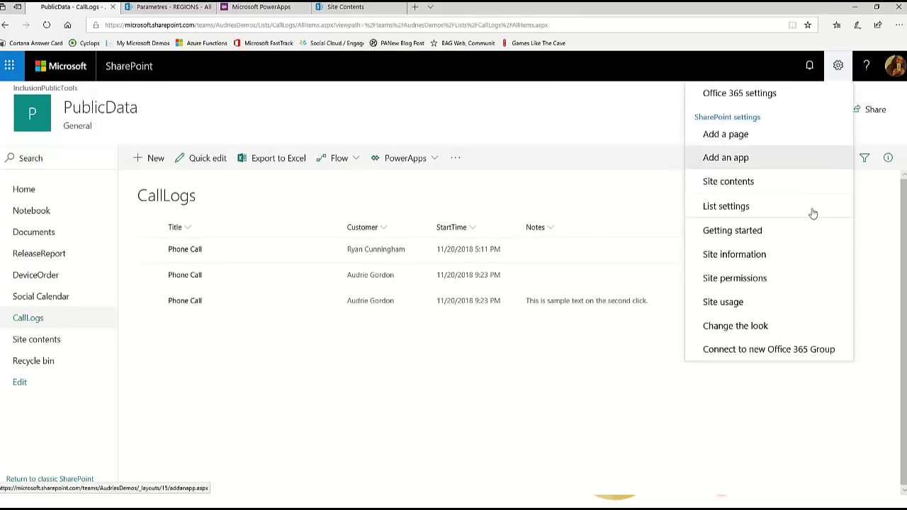
left_click(813, 211)
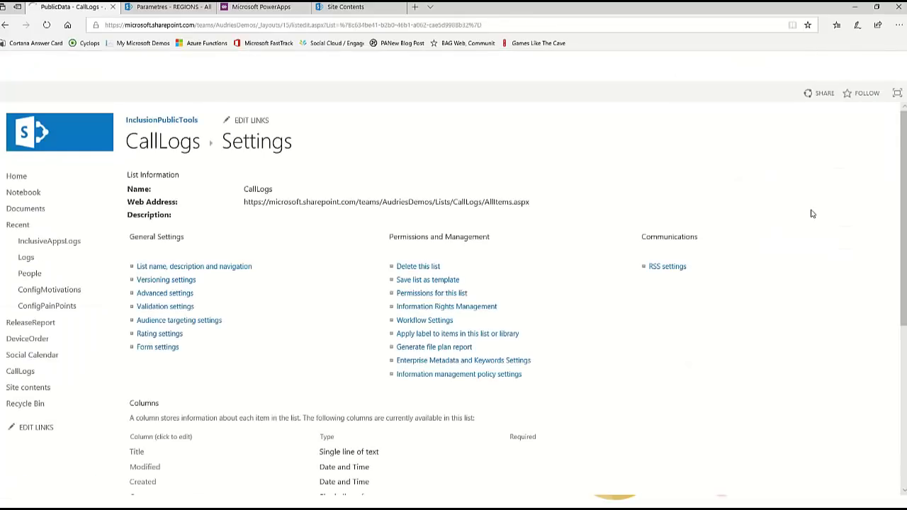
scroll(192, 369, "down", 3)
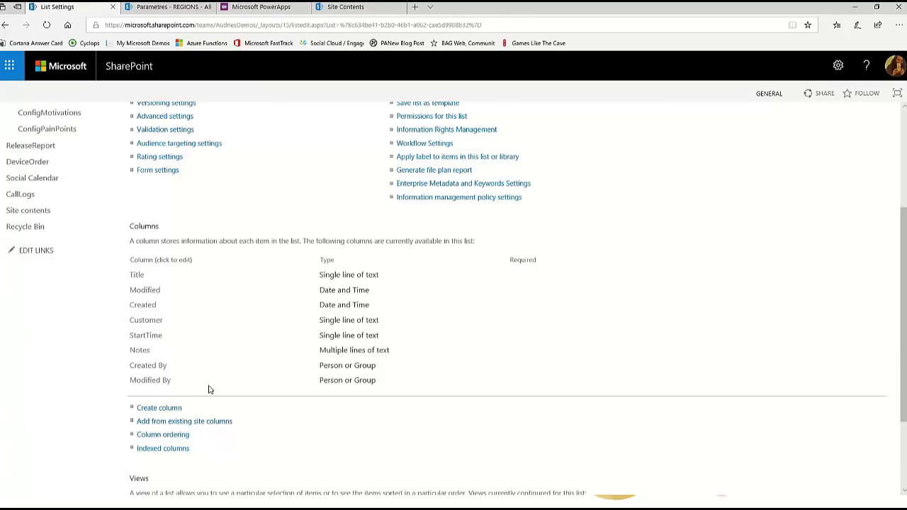
left_click(159, 410)
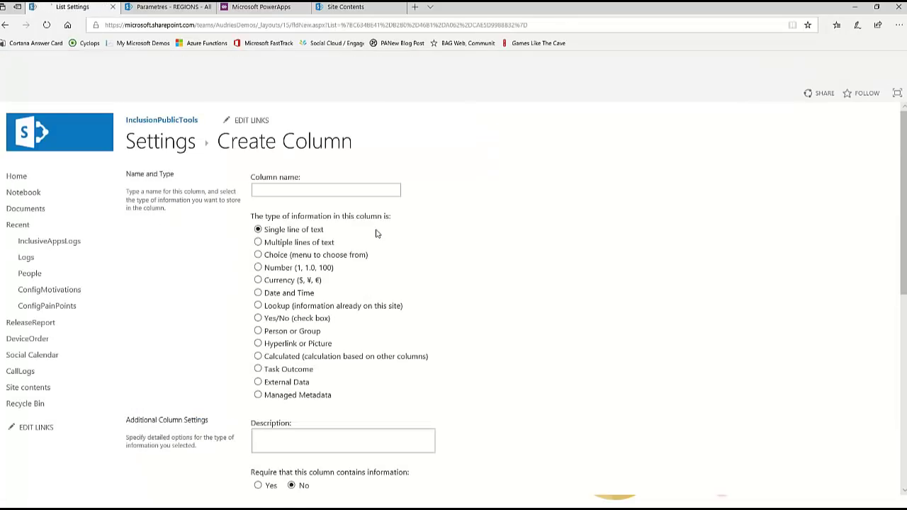
type("Conta")
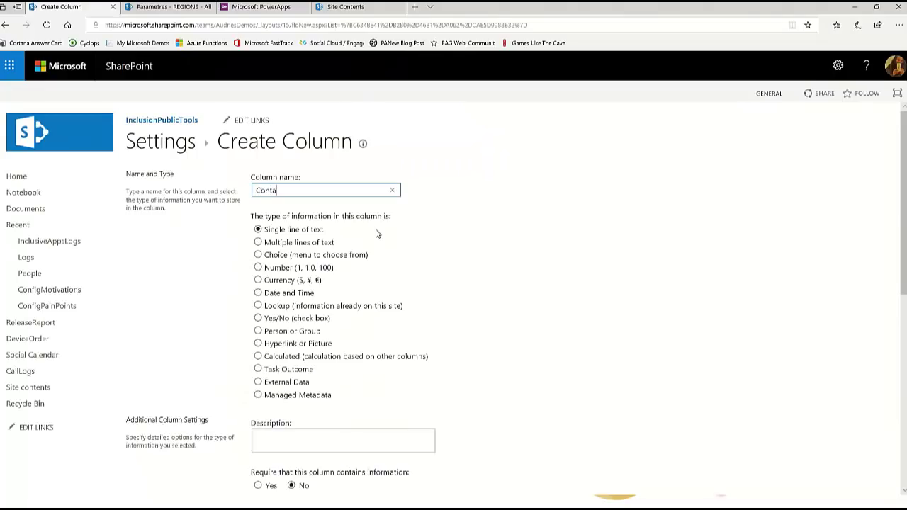
type("ctRegion")
scroll(707, 336, "down", 6)
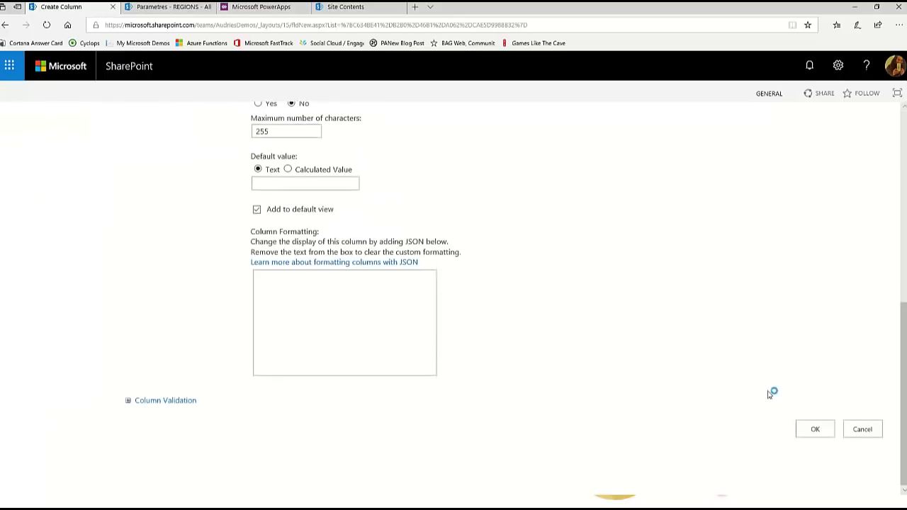
left_click(805, 431)
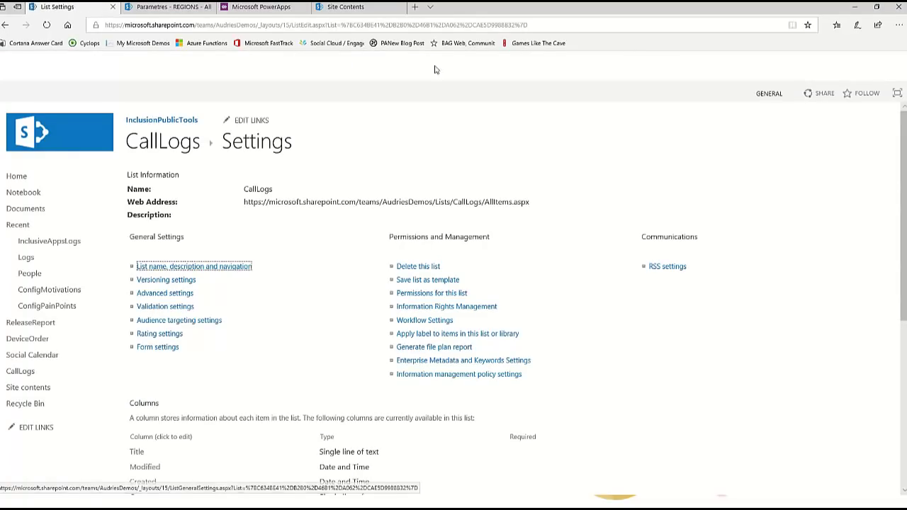
Step: Create a PowerApps app named Call Logs Sample from the CallLogs list and skip the welcome dialog
left_click(157, 148)
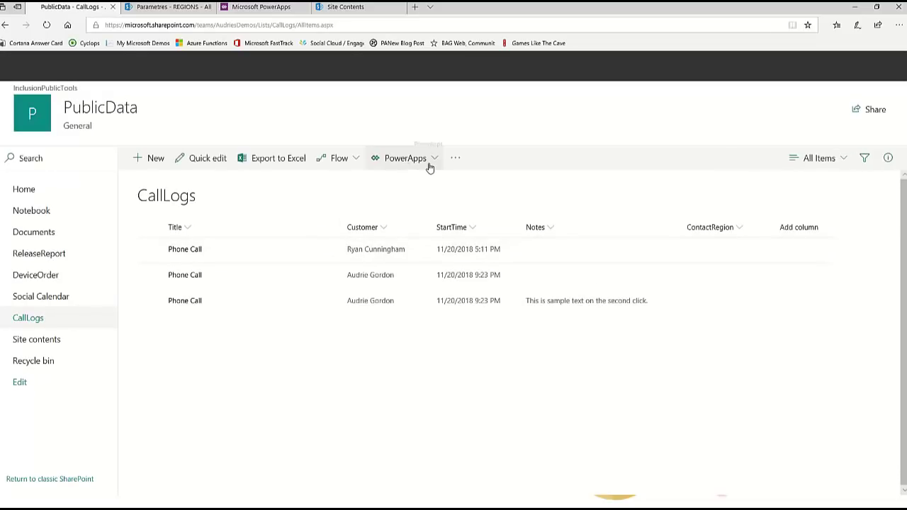
left_click(429, 167)
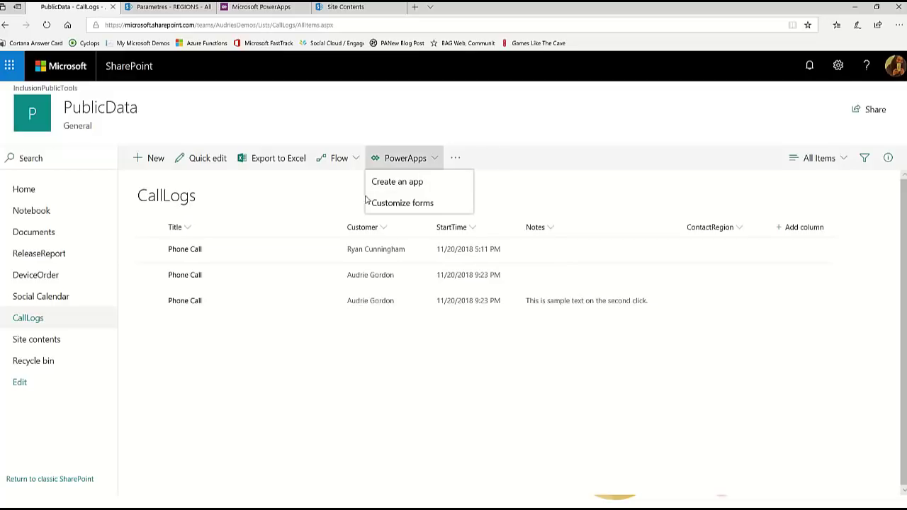
left_click(398, 185)
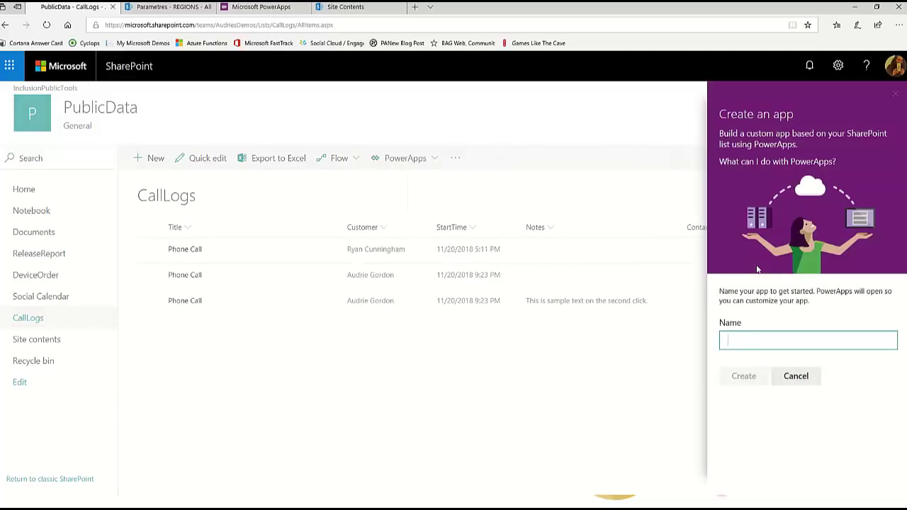
type("Call Logs Sample")
left_click(749, 379)
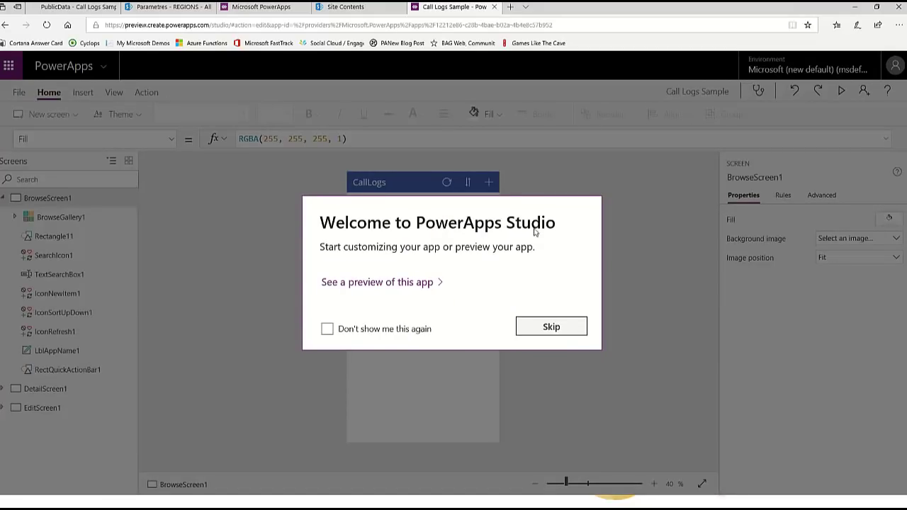
left_click(573, 333)
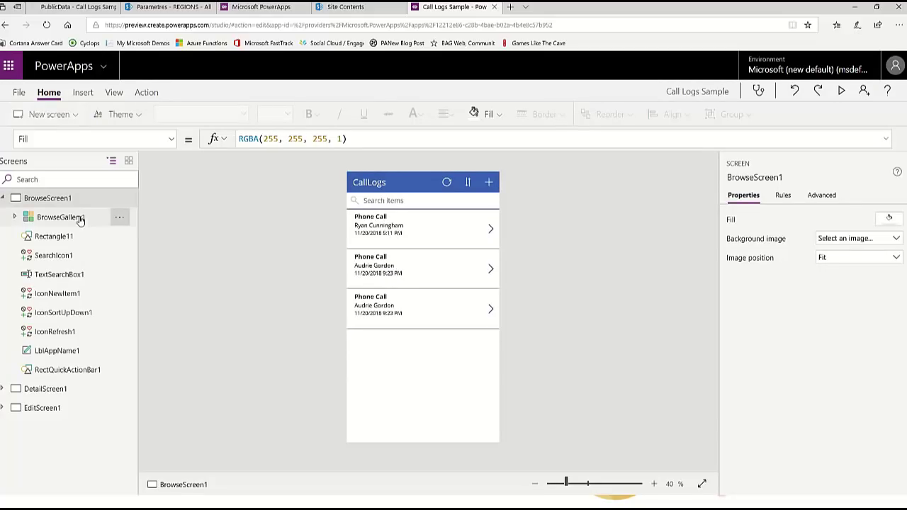
Step: Set the Text property of the gallery's customer subtitle label to ThisItem.ContactRegion
left_click(385, 225)
left_click(385, 225)
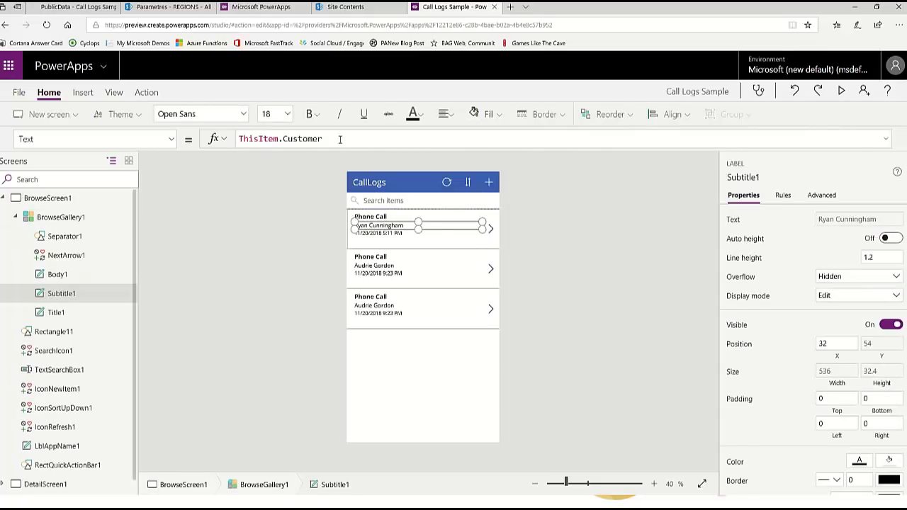
double_click(305, 138)
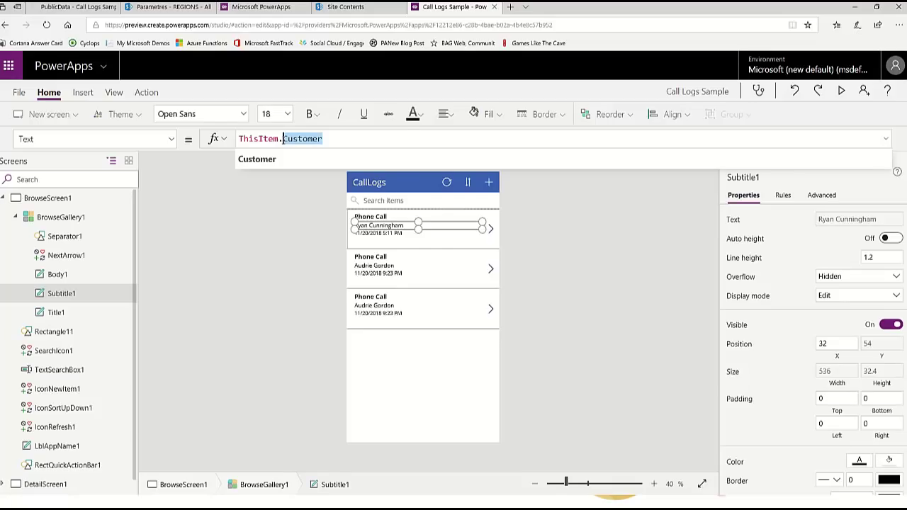
type("Region")
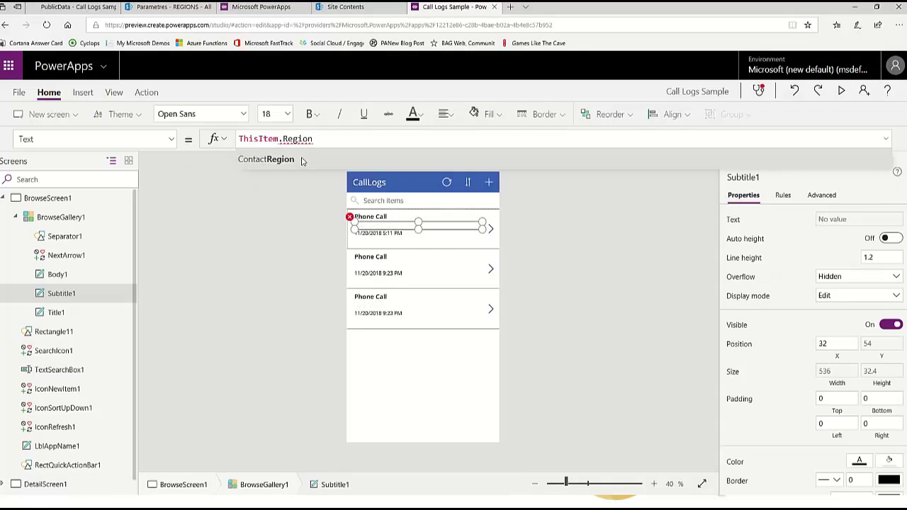
left_click(301, 160)
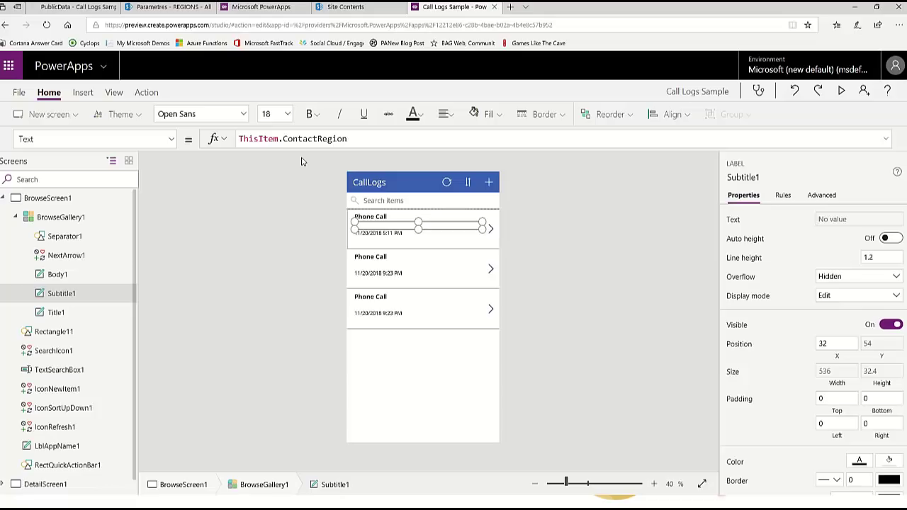
Step: Apply the Dune theme to the app
left_click(387, 237)
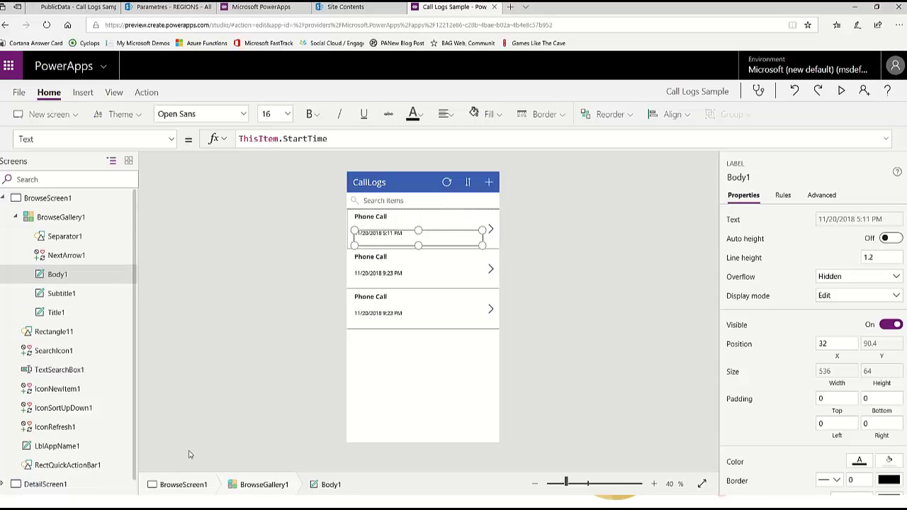
left_click(115, 115)
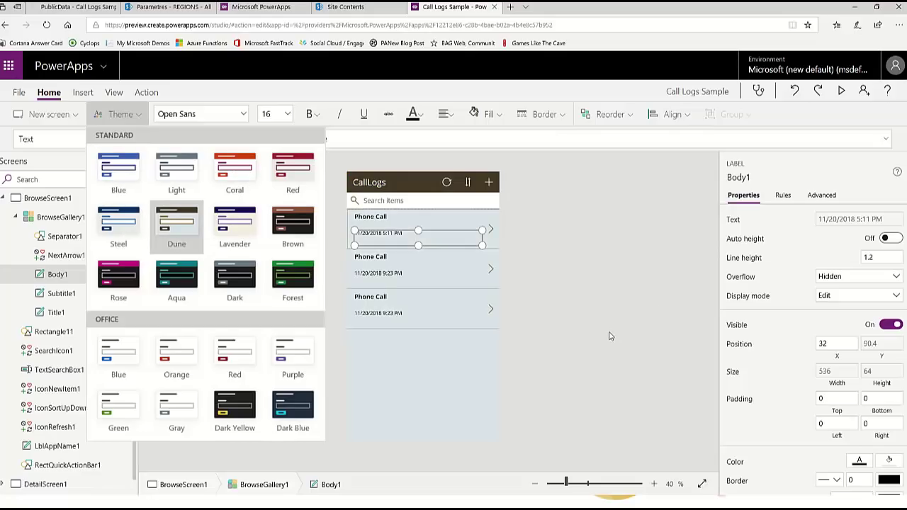
left_click(143, 266)
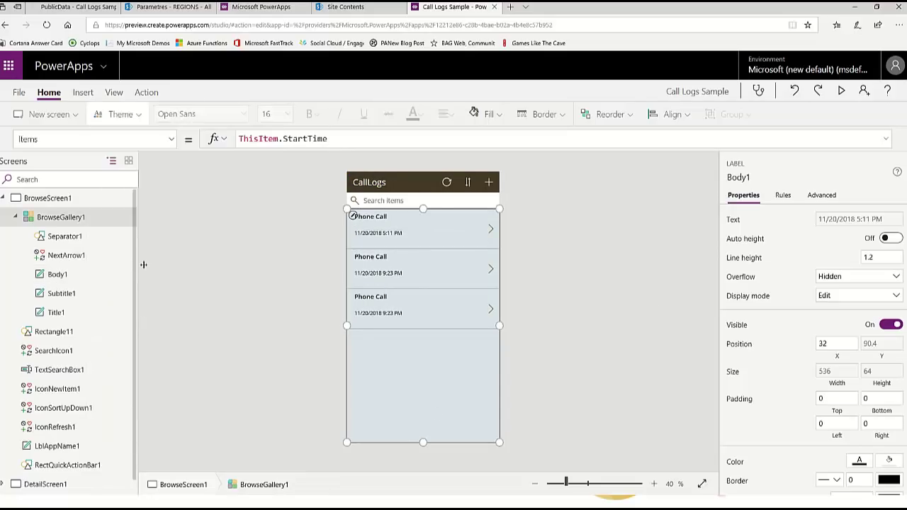
Step: Set the TemplatePadding property of the call log gallery BrowseGallery1 to 25
left_click(106, 219)
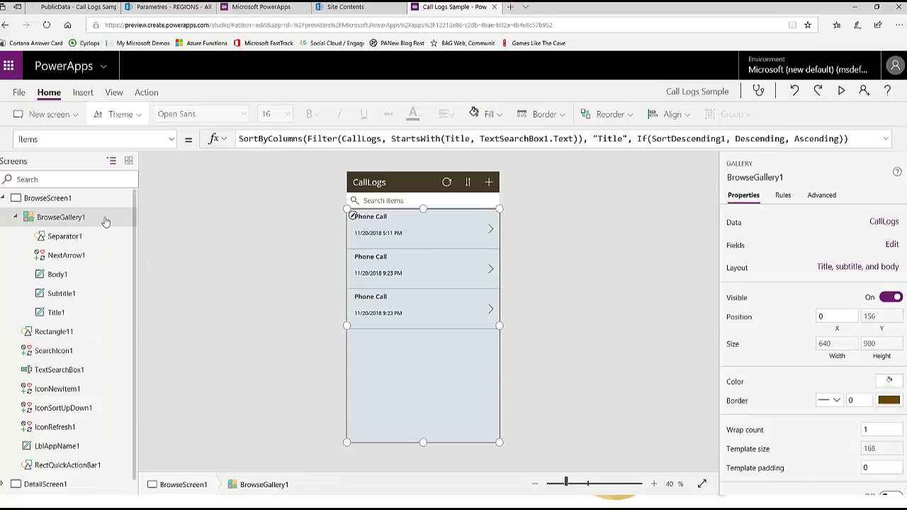
left_click(170, 140)
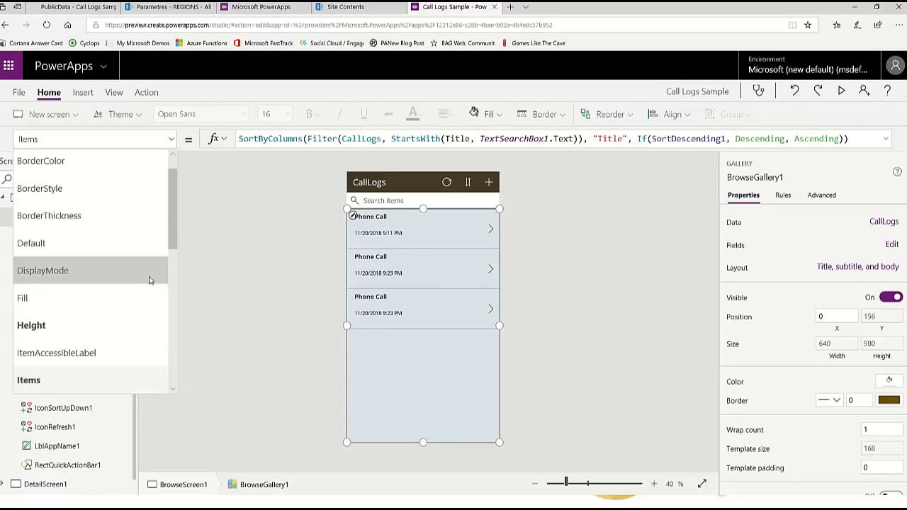
scroll(149, 285, "down", 5)
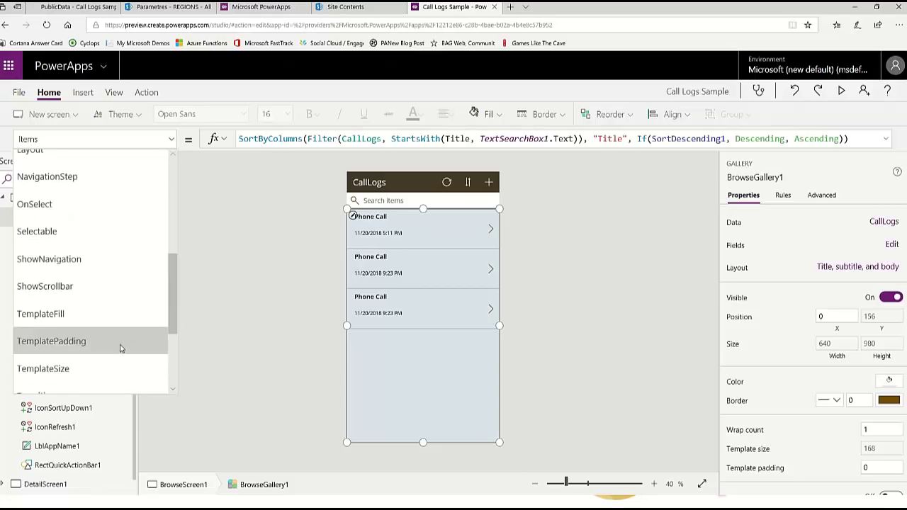
key("Return")
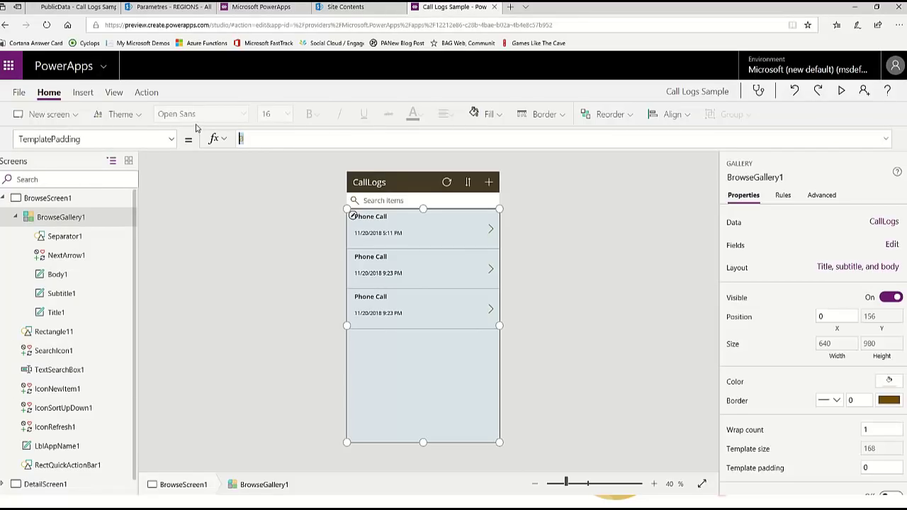
type("25")
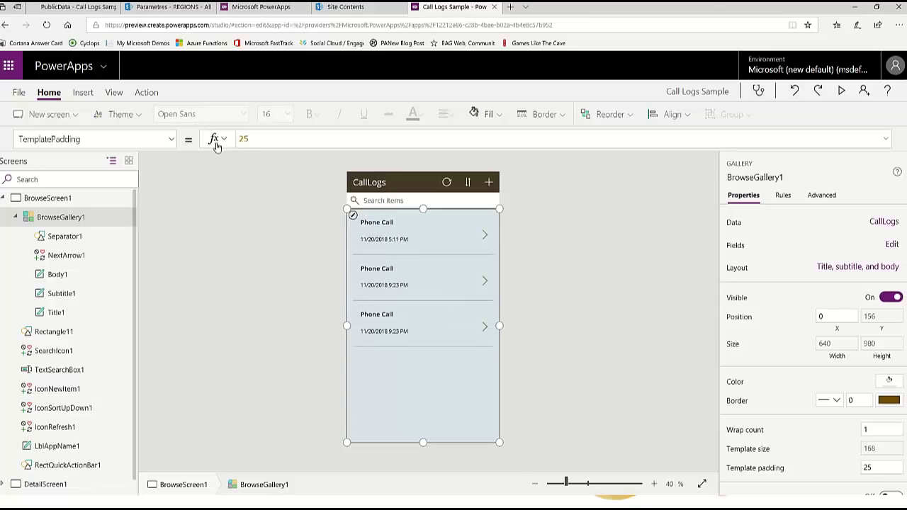
Step: Set the browse gallery's TemplateFill property to White
left_click(171, 140)
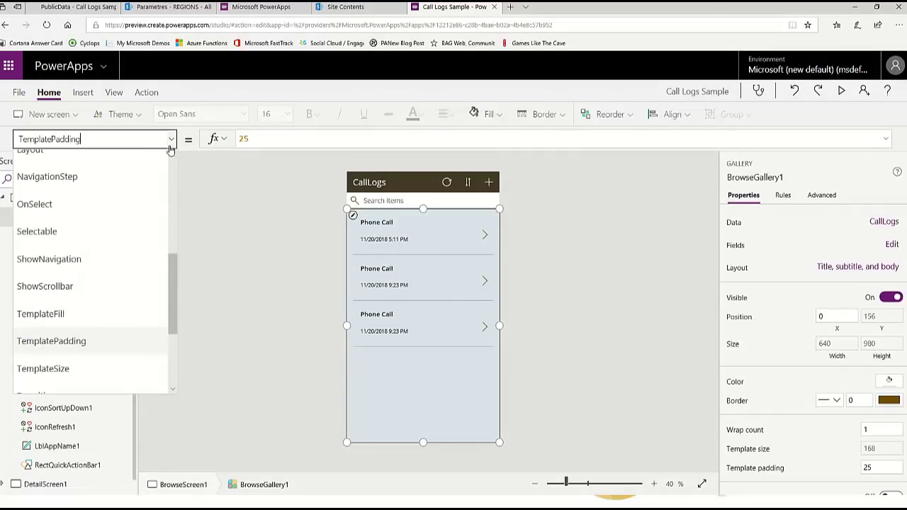
left_click(122, 319)
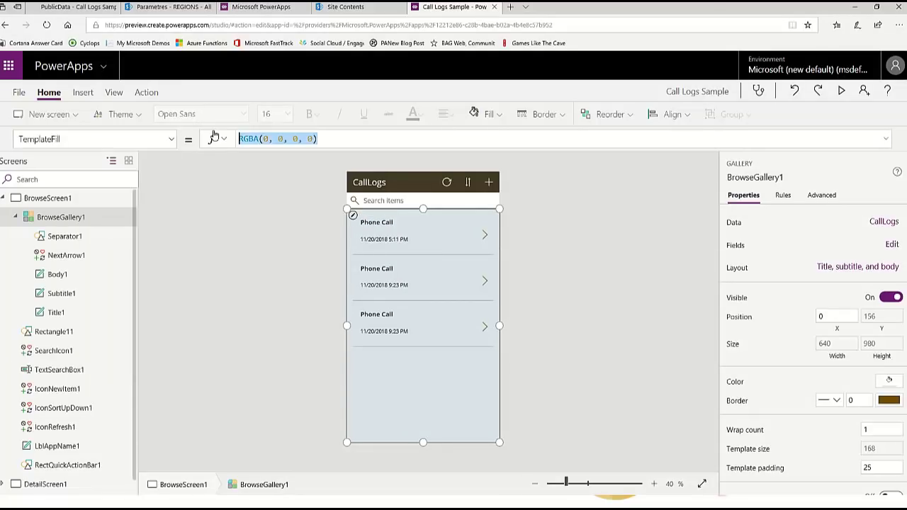
type("white")
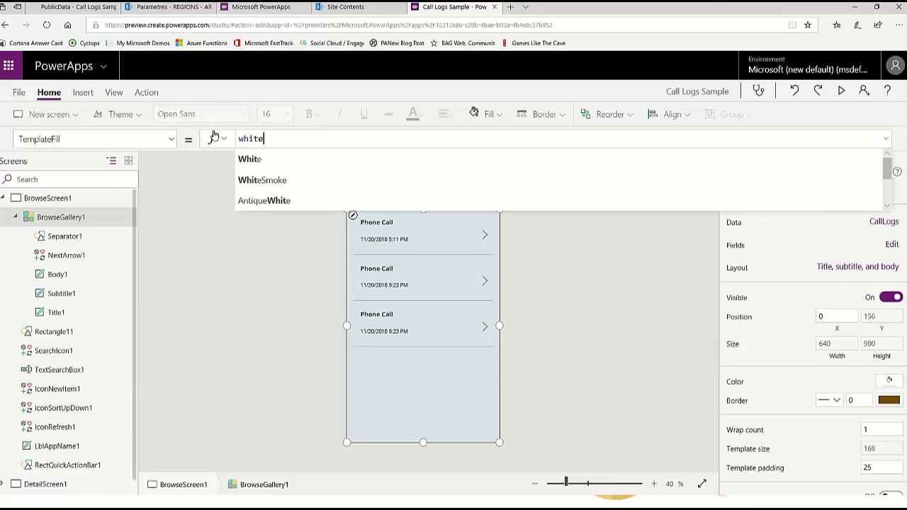
key("Return")
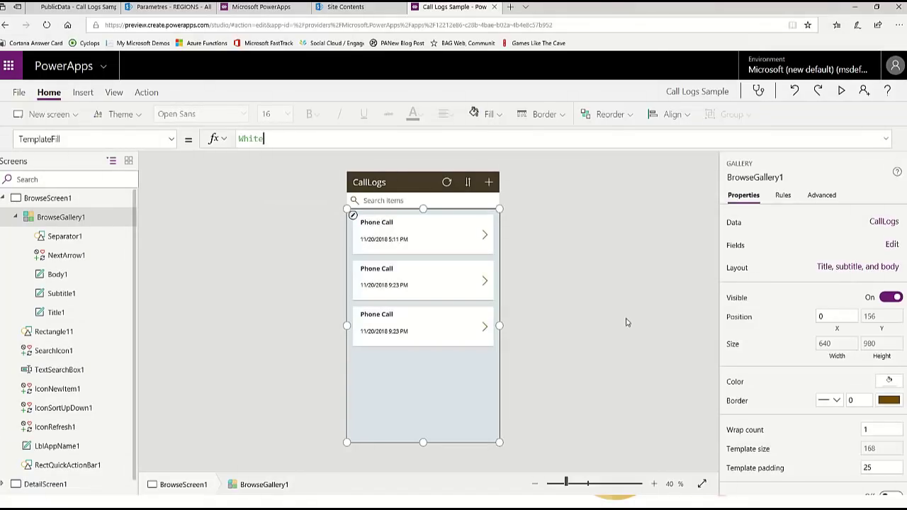
left_click(597, 343)
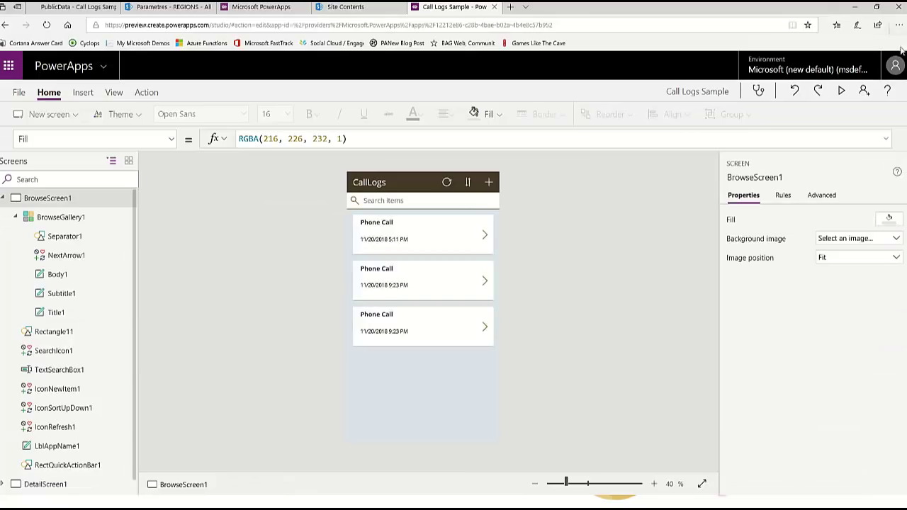
Step: Preview the app, open the first call log's details and edit form, and close the preview with its tip message
left_click(840, 91)
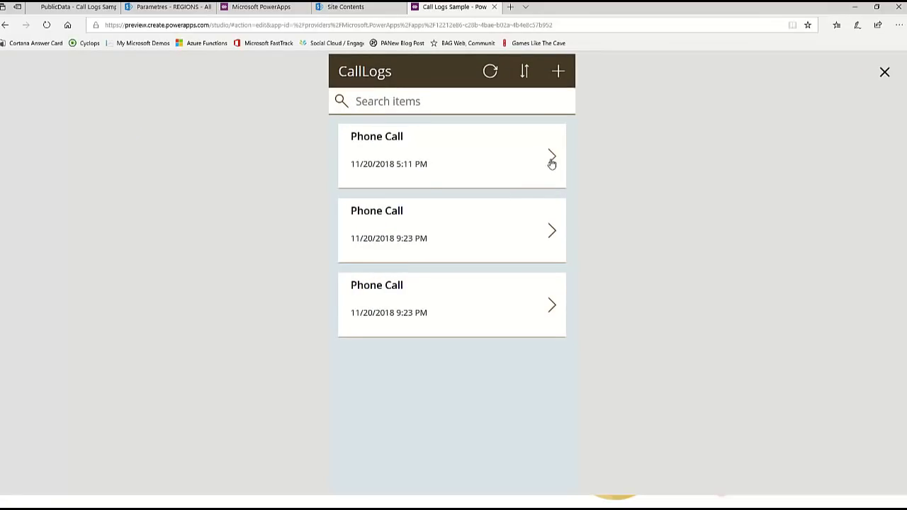
left_click(551, 158)
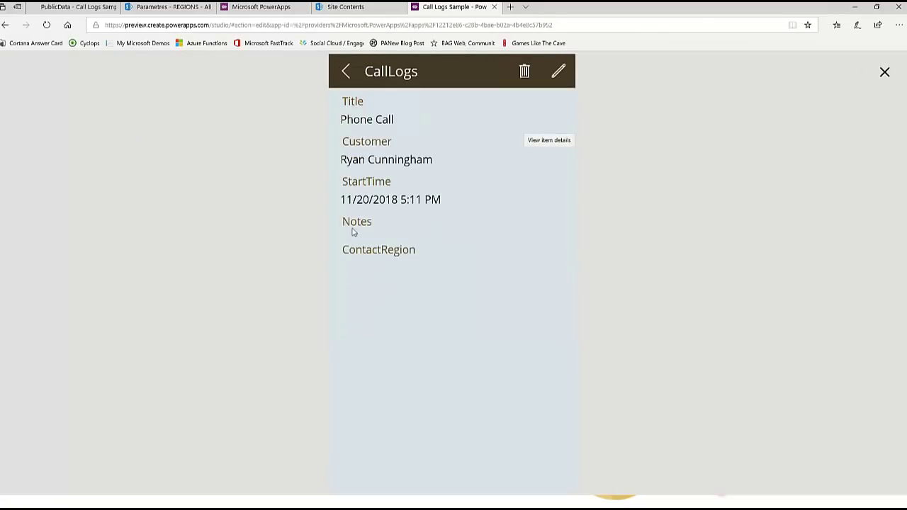
left_click(562, 74)
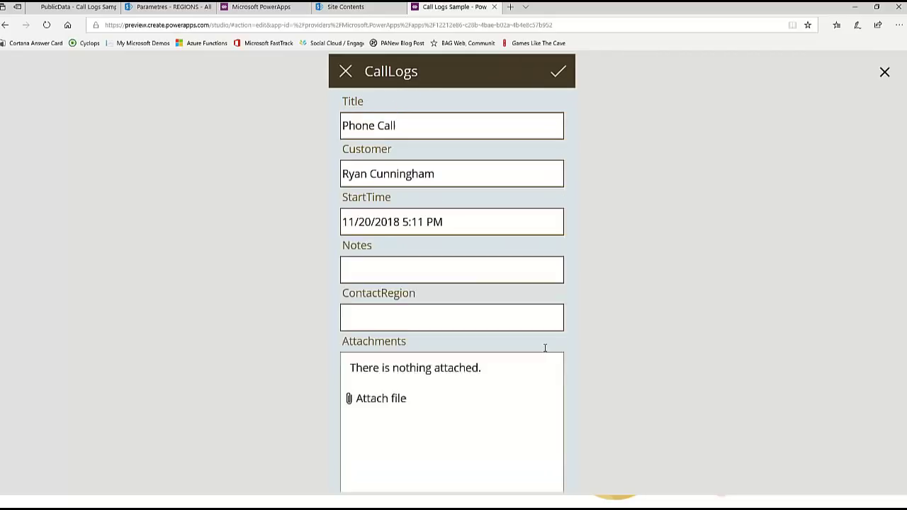
left_click(885, 73)
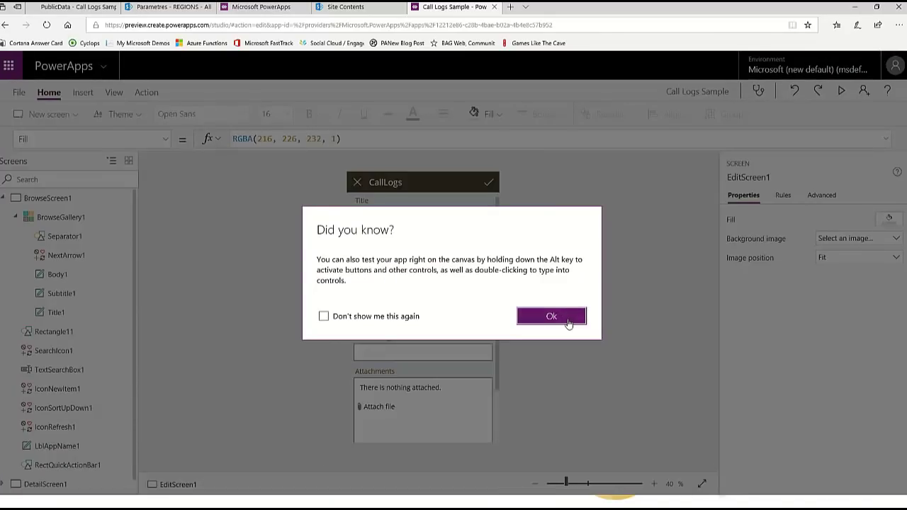
left_click(570, 319)
Step: Delete the Attachments card from the edit form
left_click(457, 374)
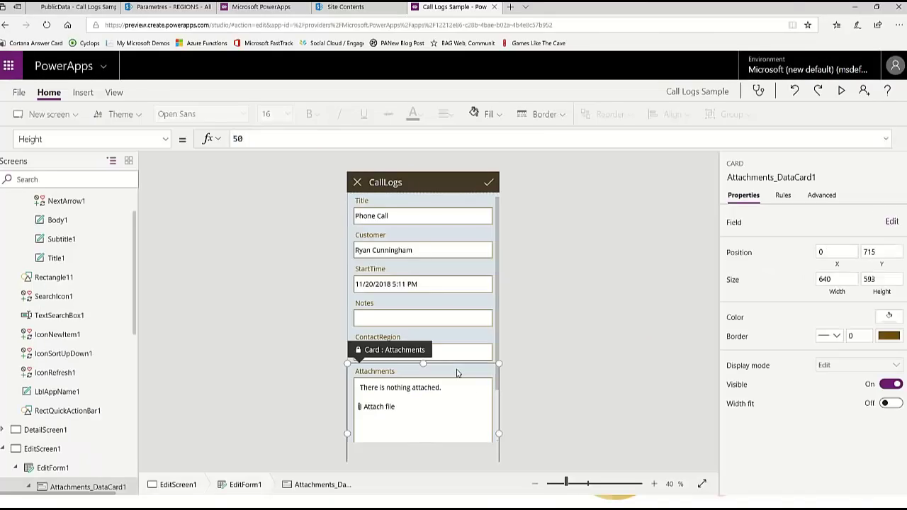
key("Delete")
left_click(456, 372)
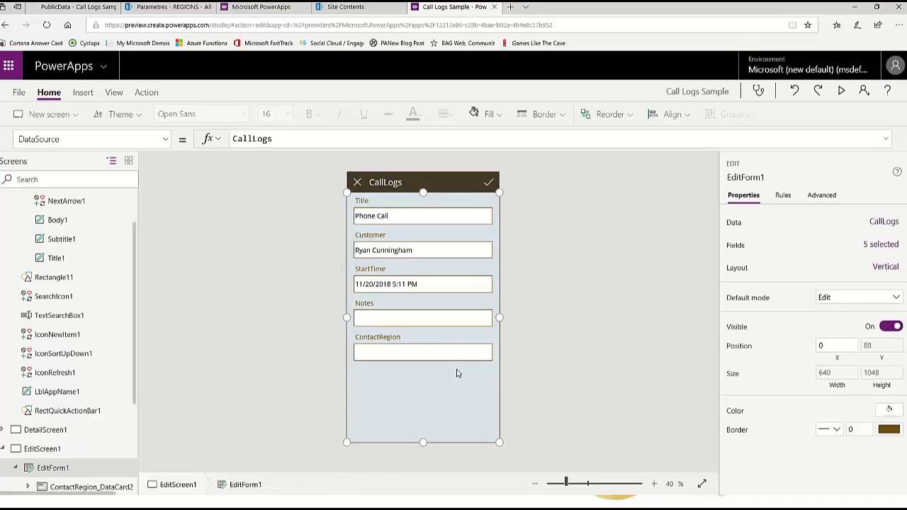
Step: Move the ContactRegion field above Title in the edit form and change its card type to Allowed Values
left_click(883, 222)
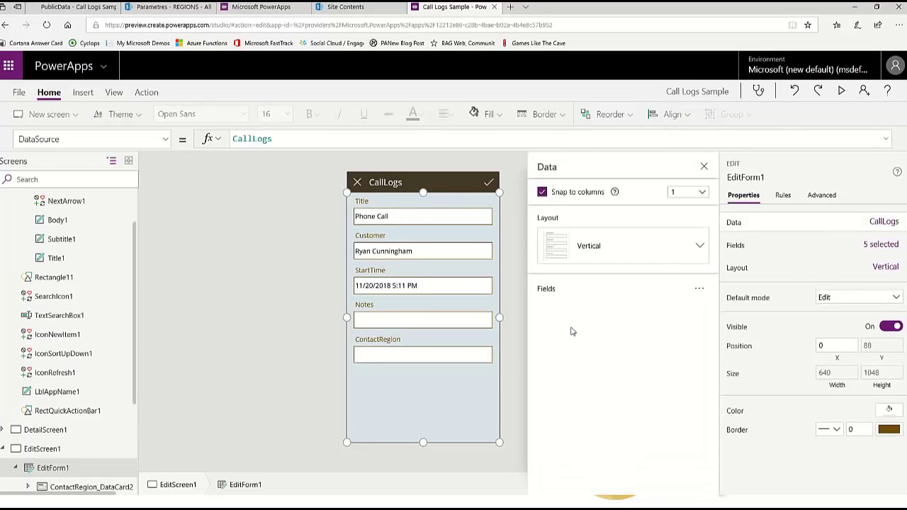
scroll(572, 331, "down", 5)
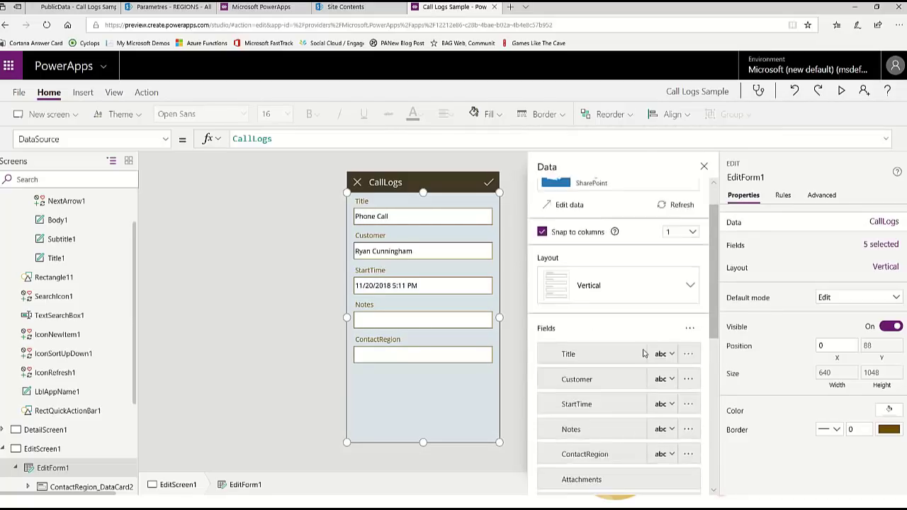
scroll(573, 329, "up", 2)
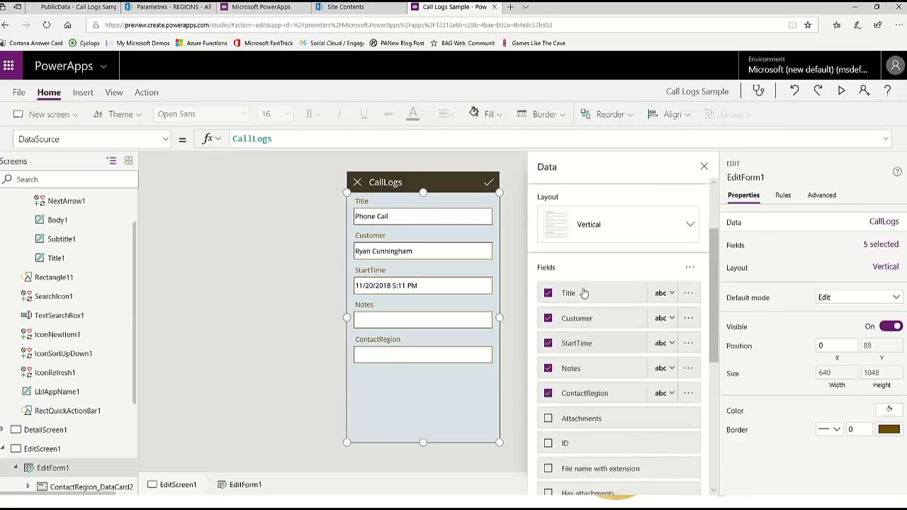
mouse_move(601, 317)
left_mouse_down()
mouse_move(603, 303)
mouse_move(605, 333)
left_mouse_up()
left_click(666, 297)
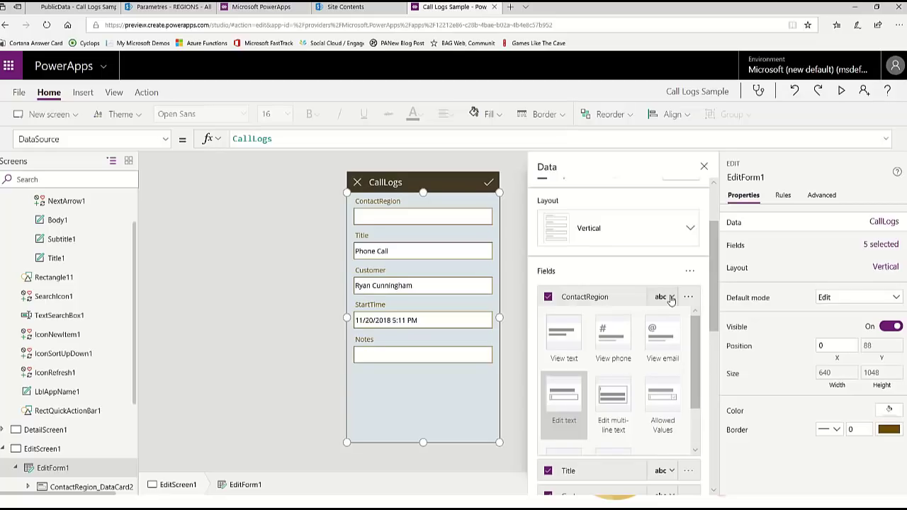
left_click(669, 399)
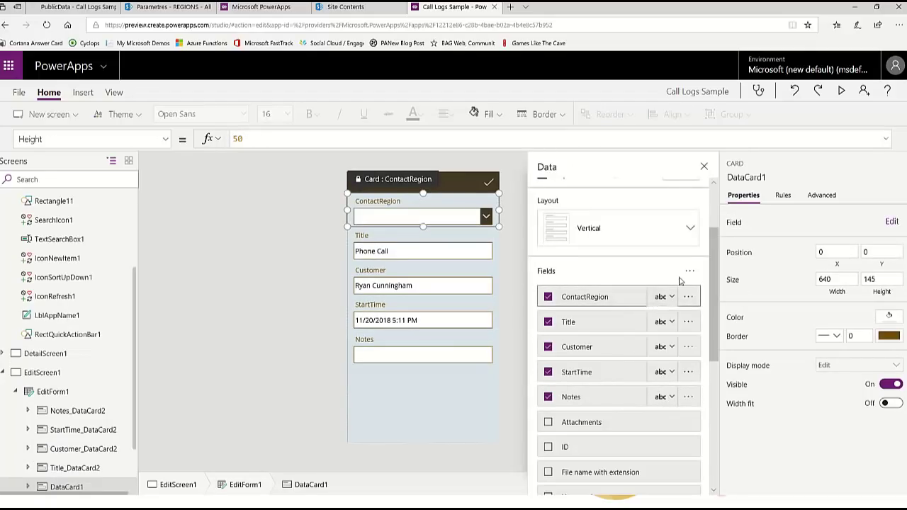
left_click(705, 169)
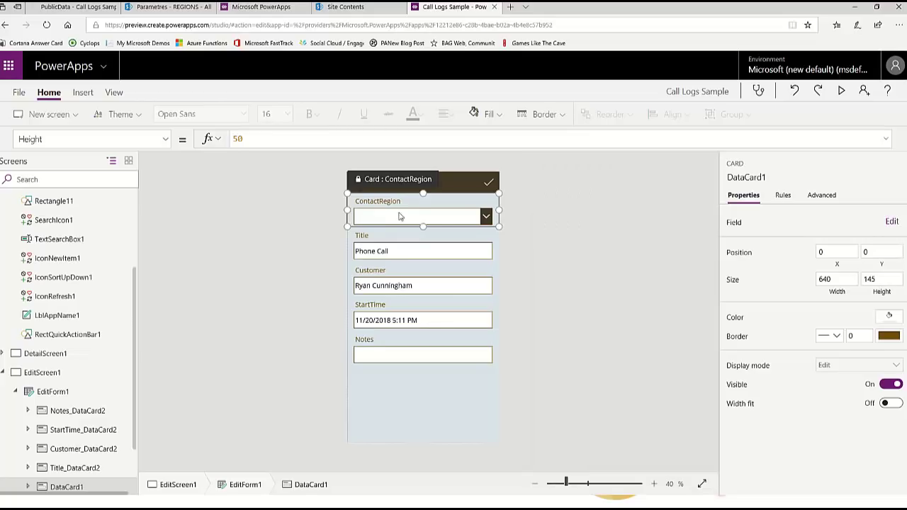
Step: Unlock the ContactRegion card and set its label's Text property to "Region"
left_click(825, 196)
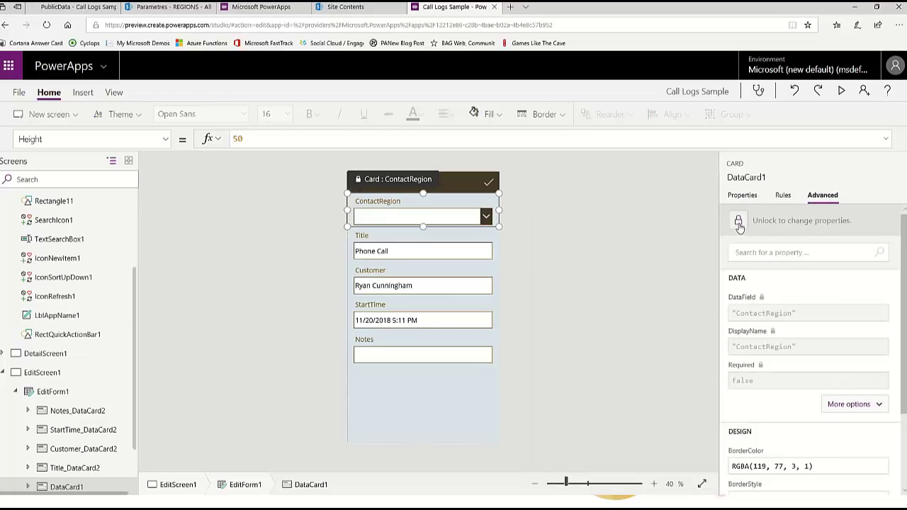
left_click(739, 222)
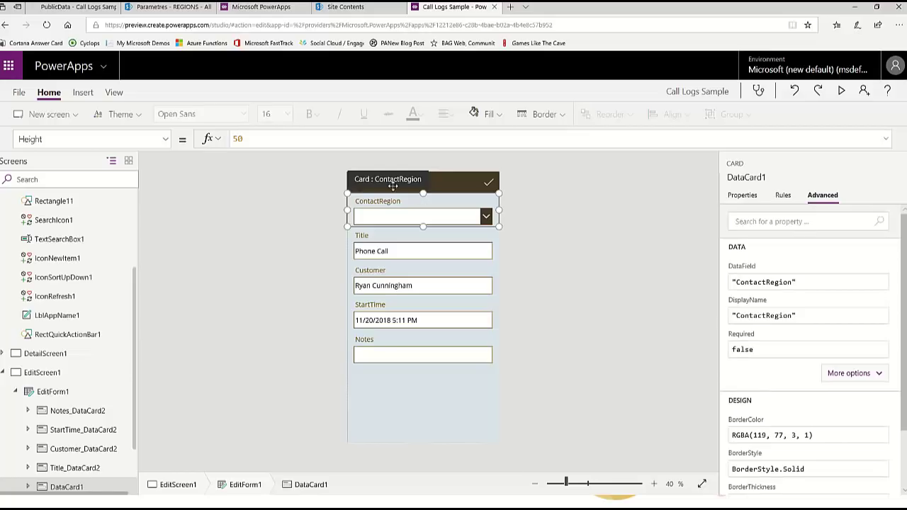
left_click(391, 201)
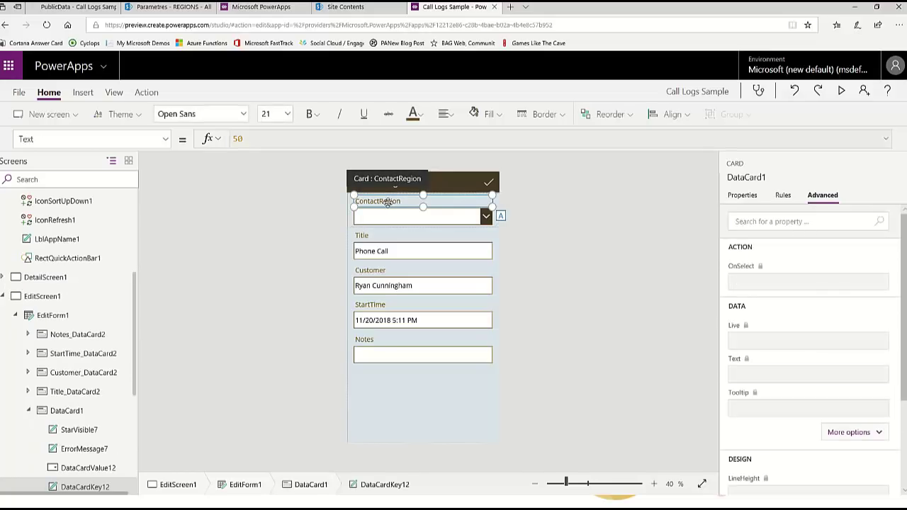
double_click(383, 202)
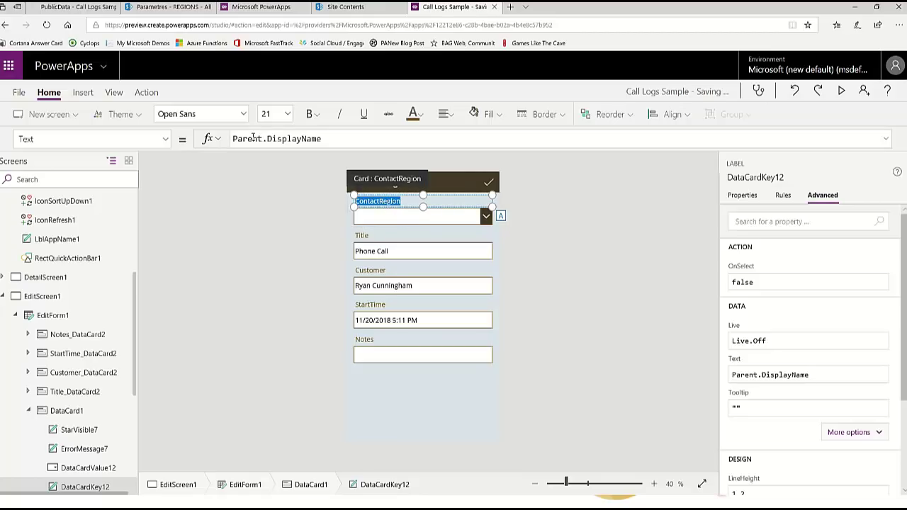
left_click_drag(322, 139, 157, 110)
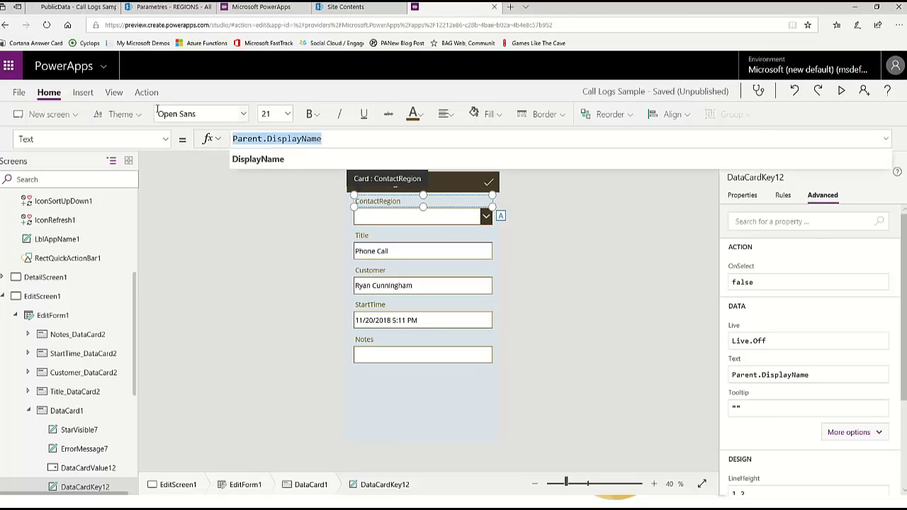
key("BackSpace")
type("c")
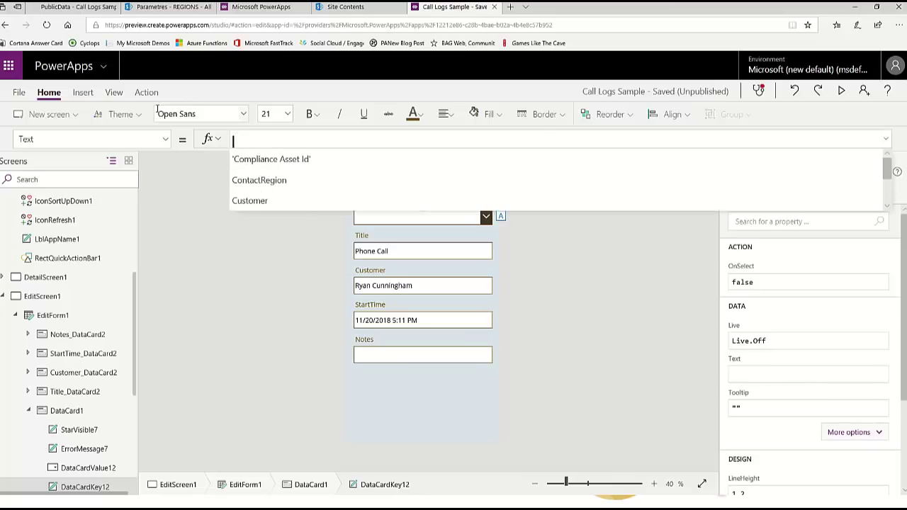
type("\"")
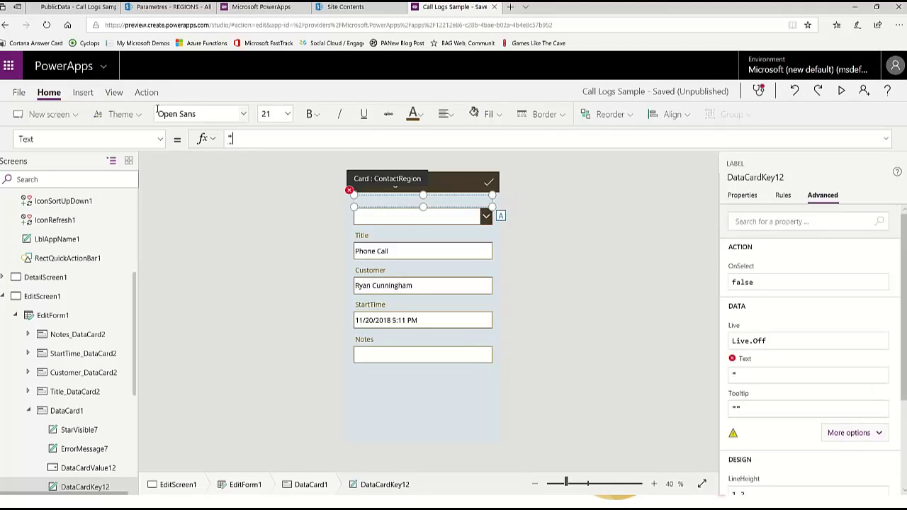
type("Region\"")
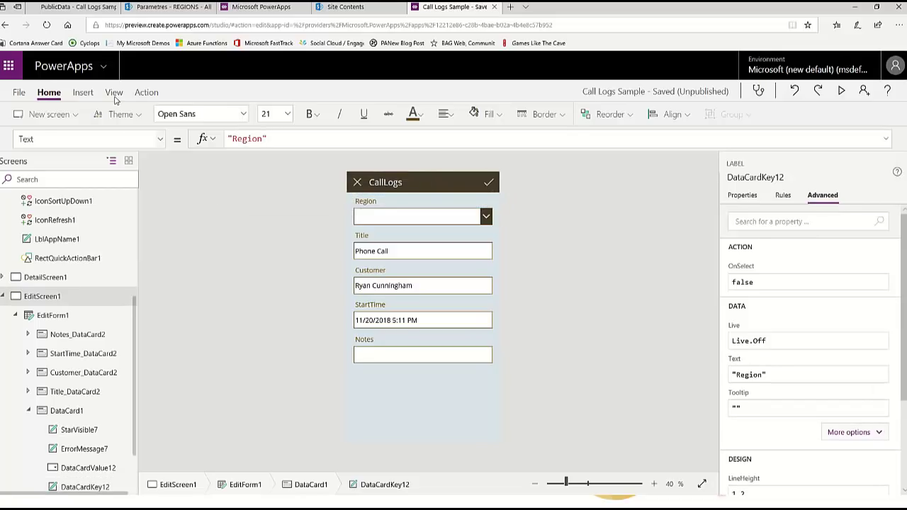
left_click(41, 115)
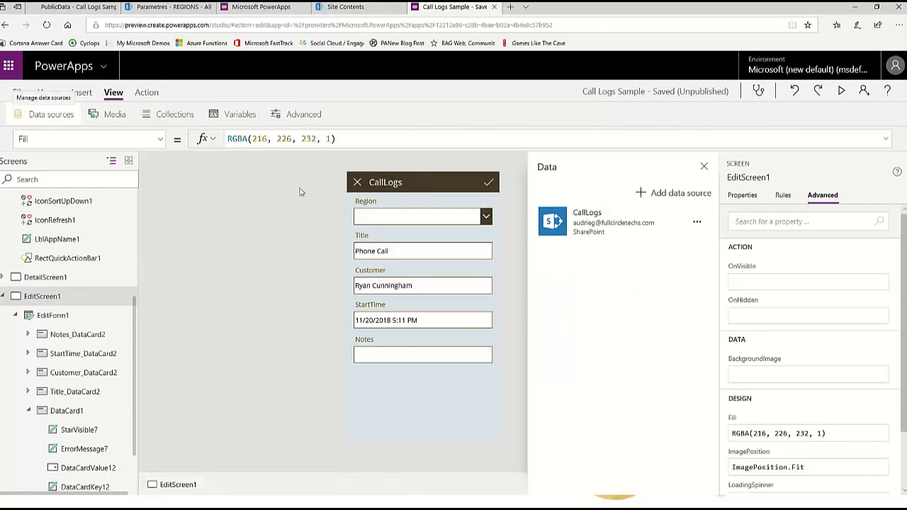
left_click(679, 196)
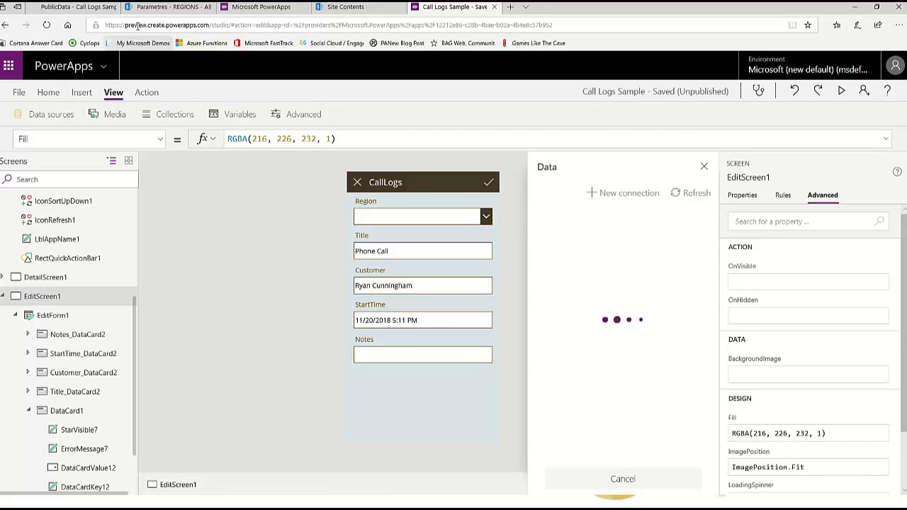
left_click(151, 8)
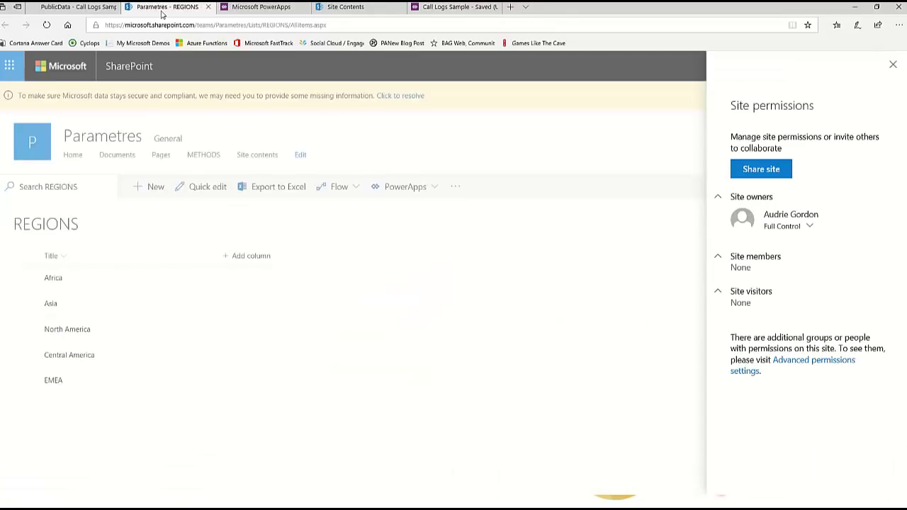
left_click(893, 65)
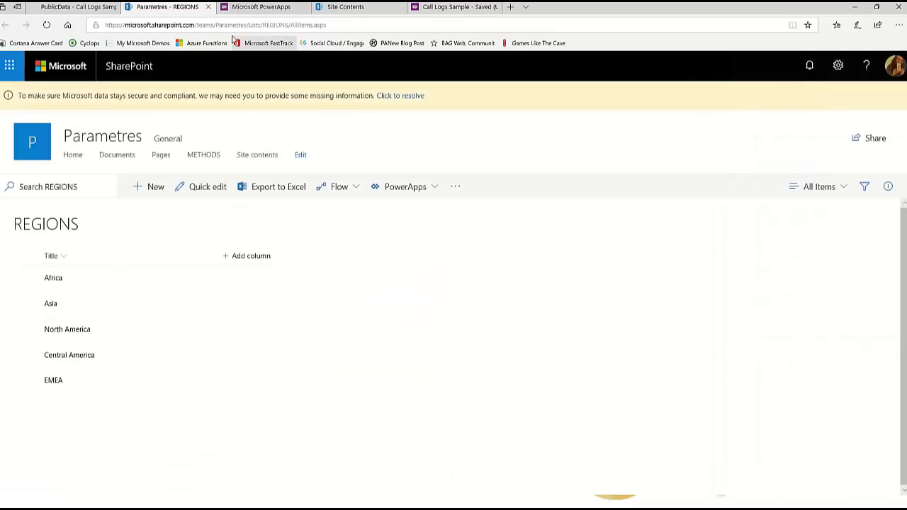
left_click(213, 25)
left_click(247, 25)
key("shift+Home")
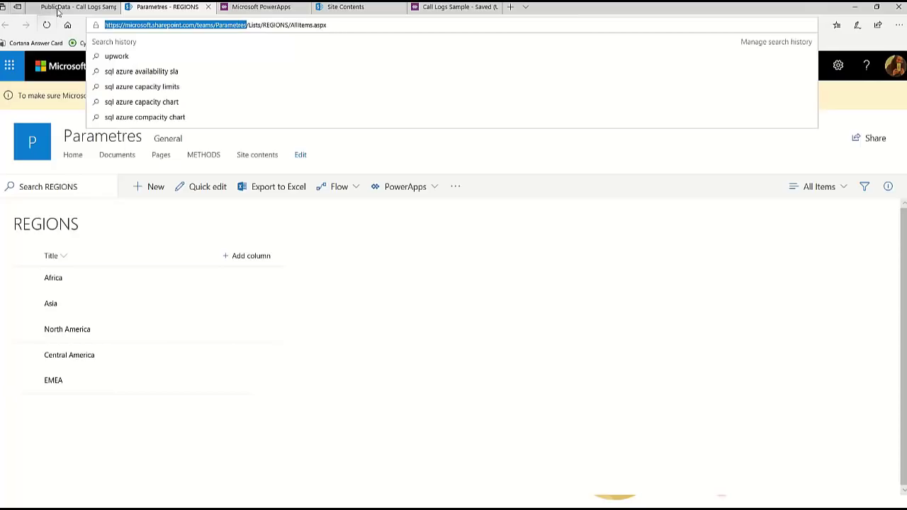
Step: Return to the Call Logs Sample editor and find the SharePoint connections among the available data sources
left_click(257, 7)
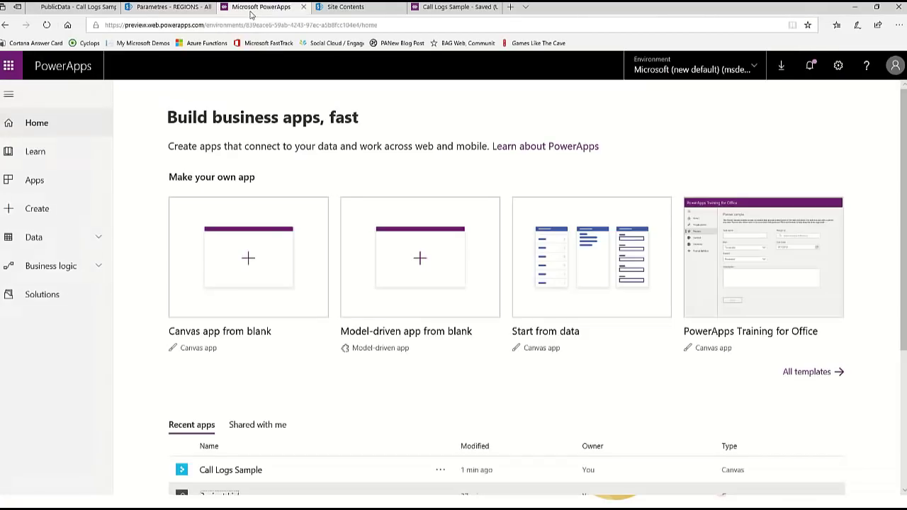
left_click(461, 9)
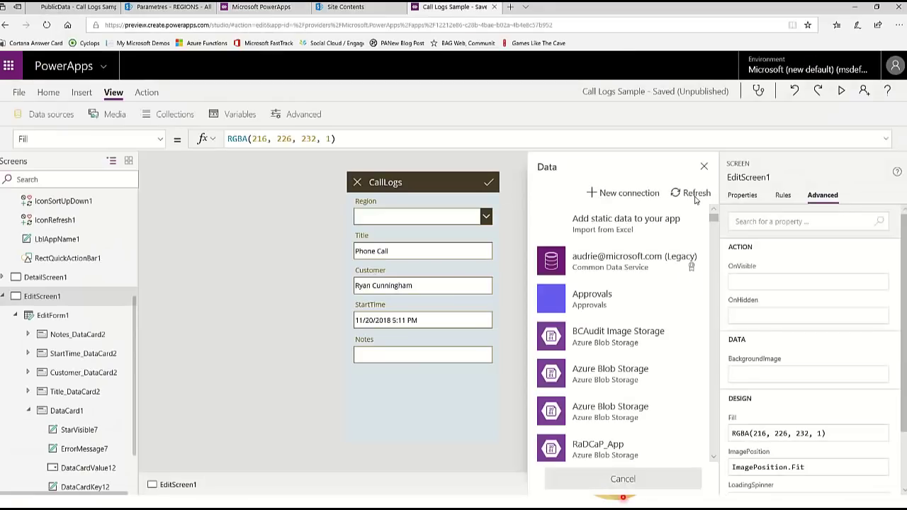
scroll(646, 308, "down", 10)
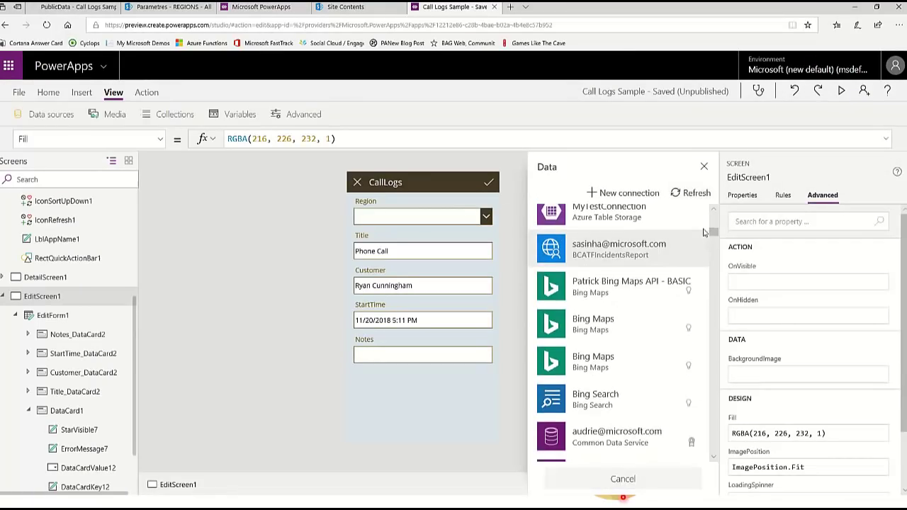
scroll(716, 313, "down", 15)
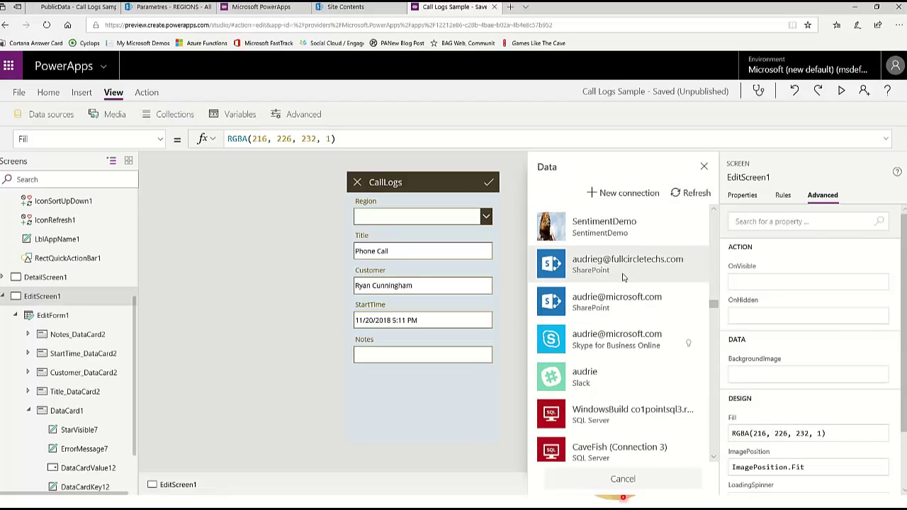
left_click(624, 277)
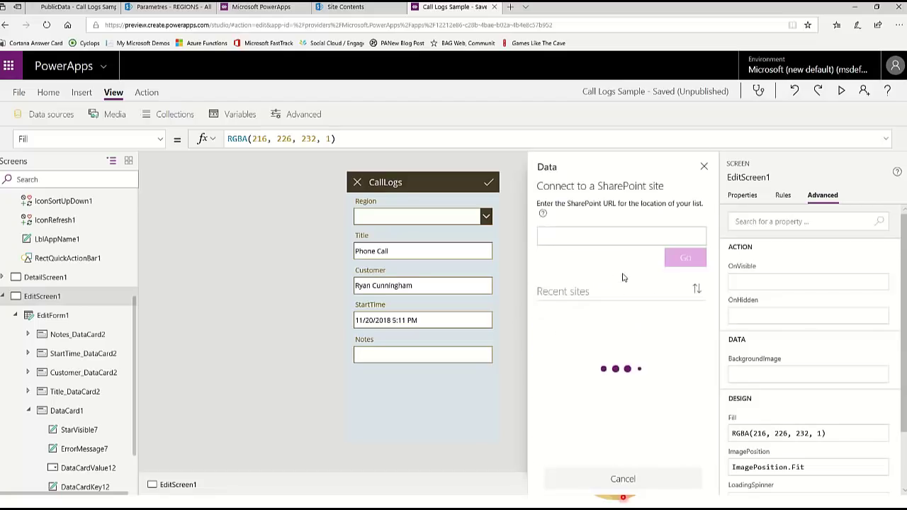
left_click(656, 487)
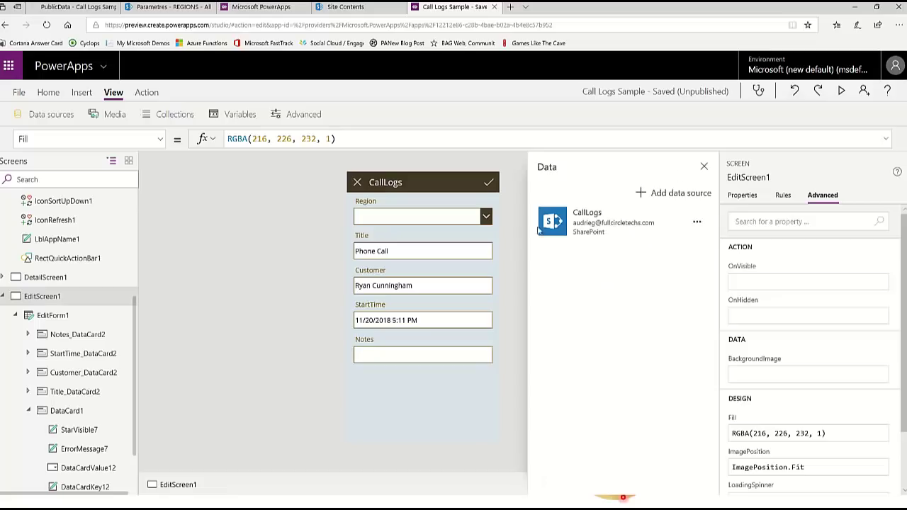
left_click(674, 194)
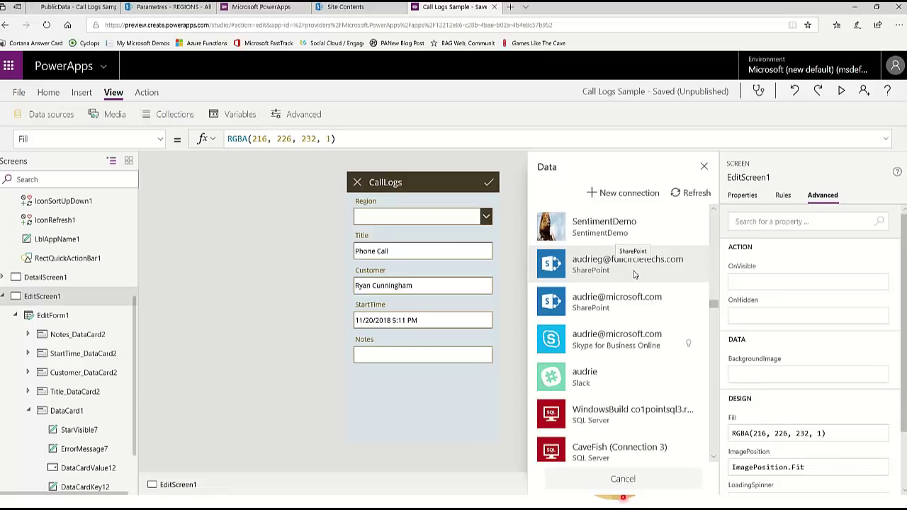
Step: Connect the app to the REGIONS list at the copied Parametres site URL, using the Microsoft account's SharePoint connection
left_click(607, 312)
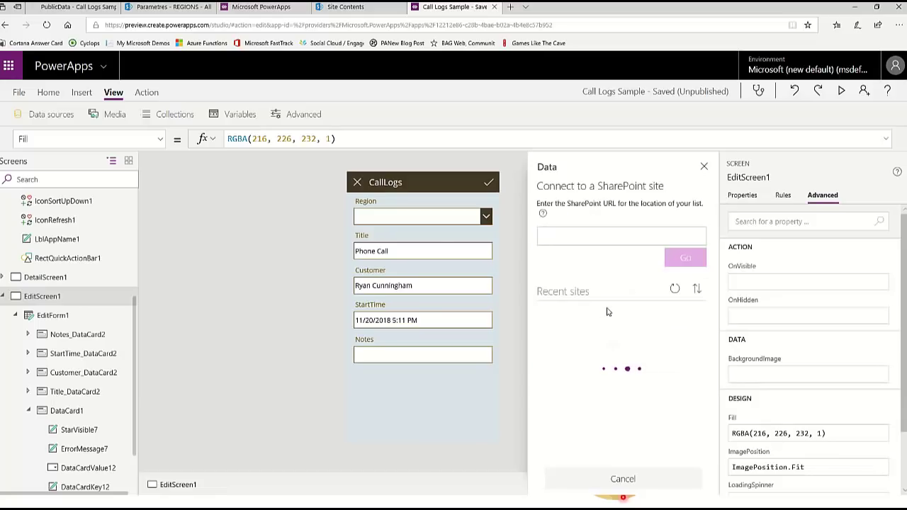
left_click(601, 235)
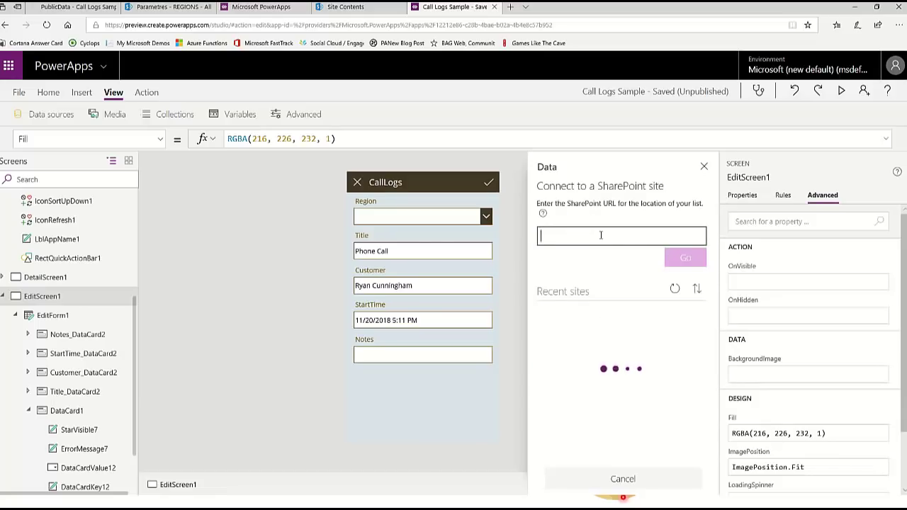
key("ctrl+v")
left_click(682, 260)
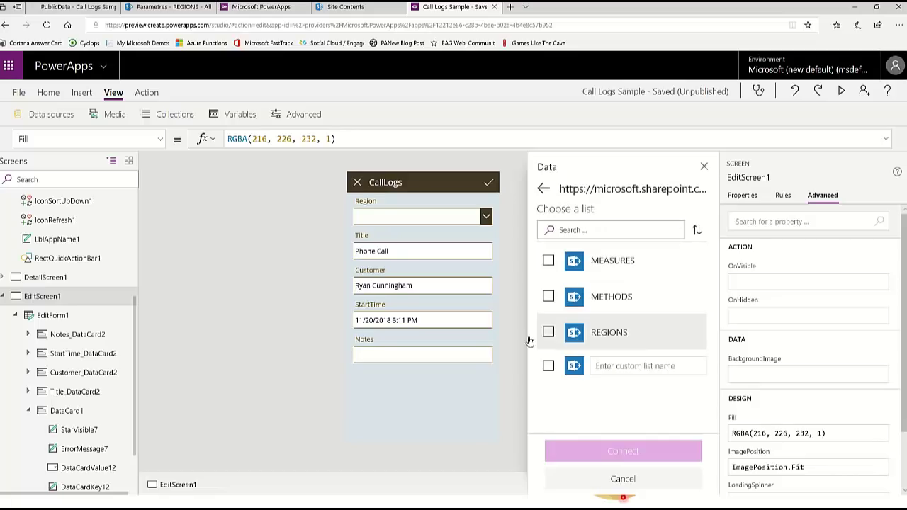
left_click(548, 333)
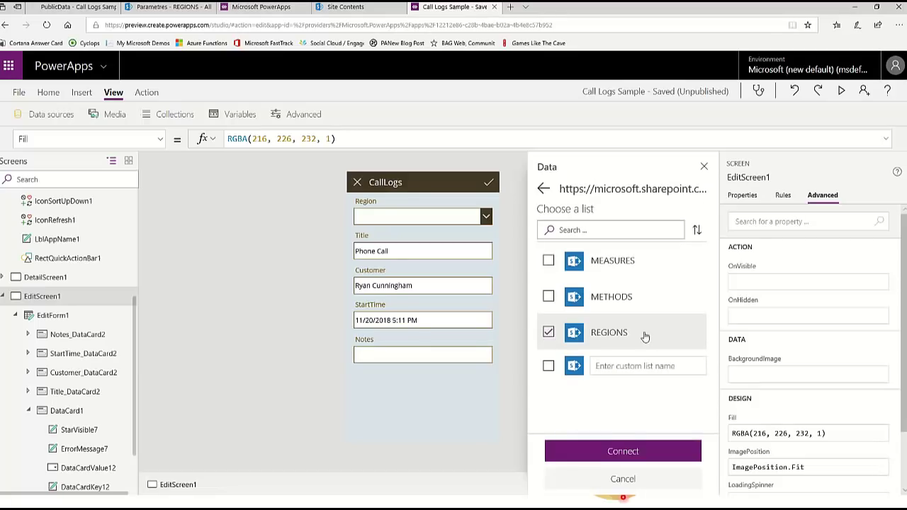
left_click(638, 453)
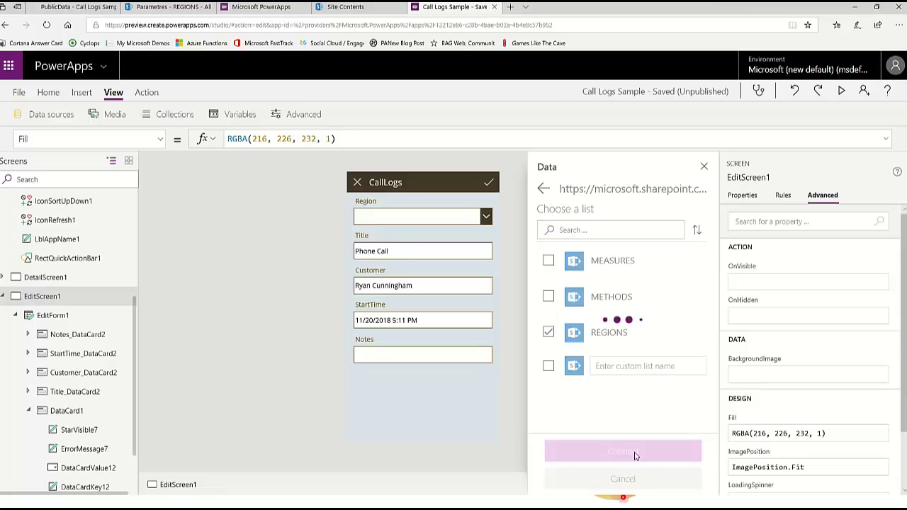
left_click(703, 167)
Step: Set the Items property of the Region dropdown in the ContactRegion card to Regions.Title
left_click(443, 222)
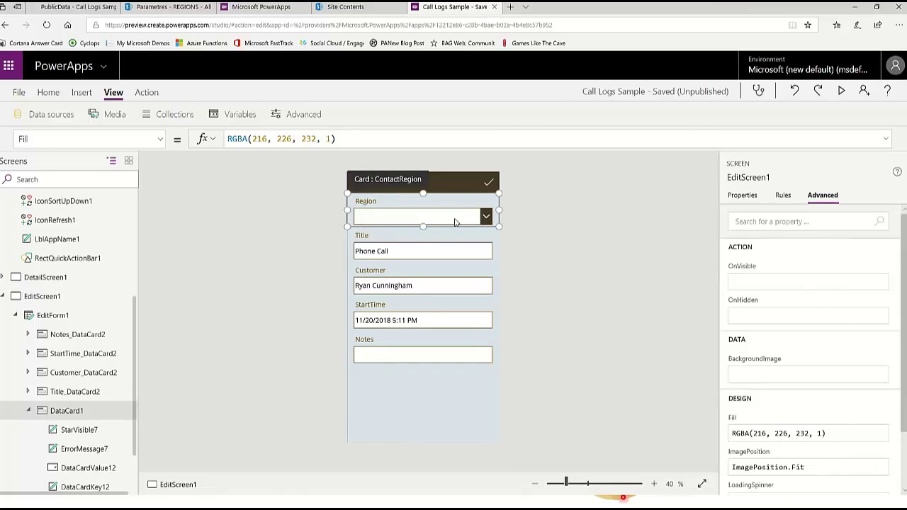
left_click(370, 212)
left_click(161, 138)
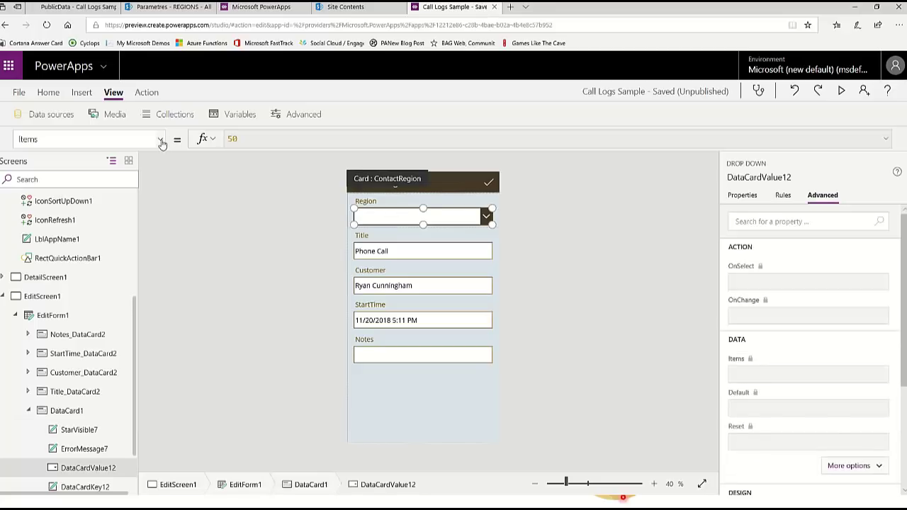
left_click(201, 139)
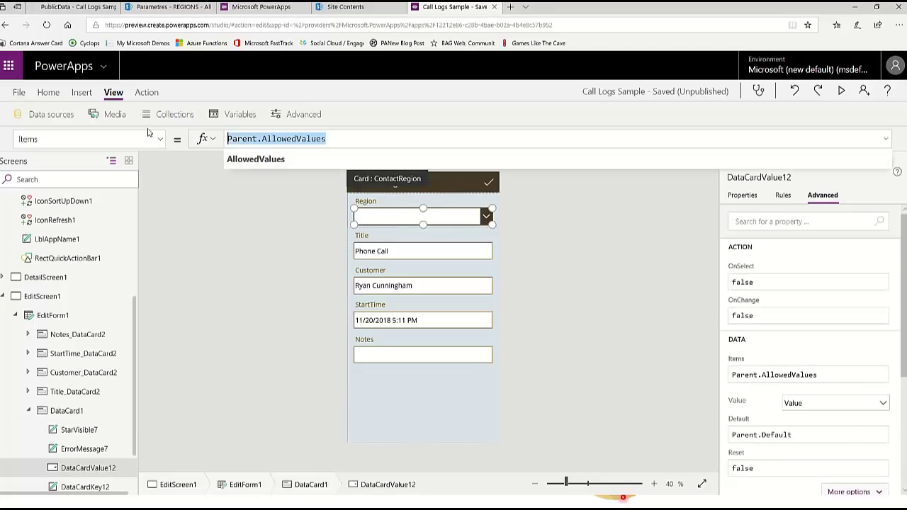
type("Regions")
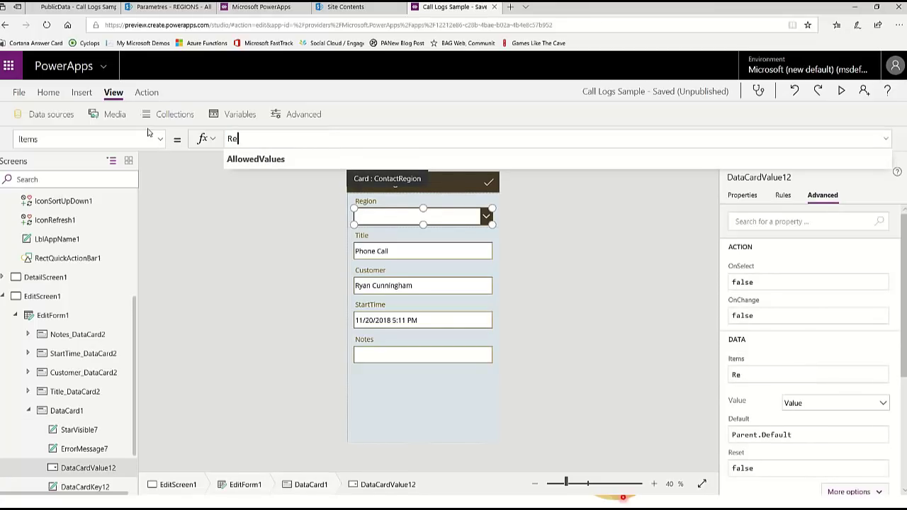
type(".Title")
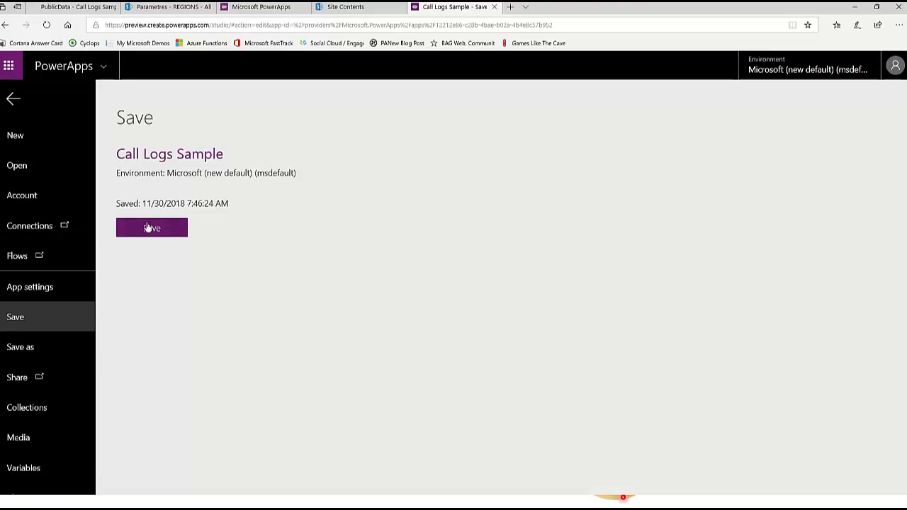
Step: Save the Call Logs Sample app and publish this version
left_click(146, 227)
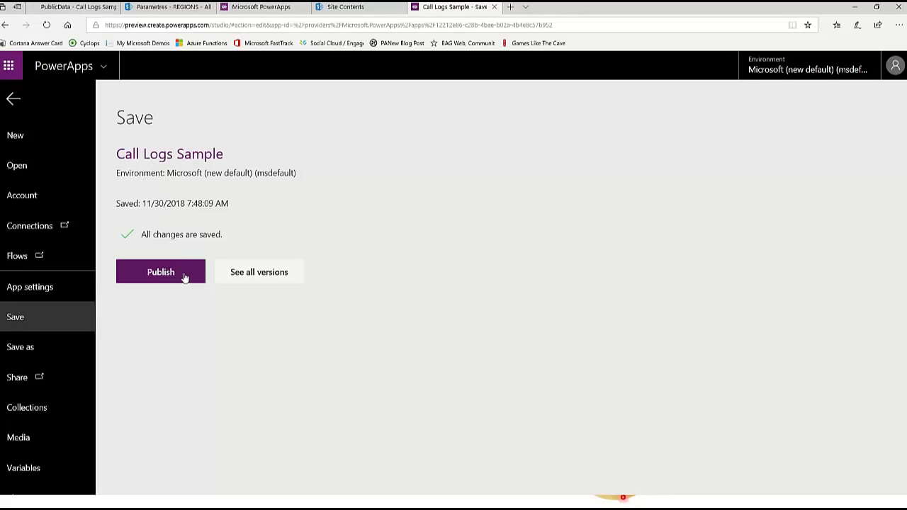
left_click(185, 277)
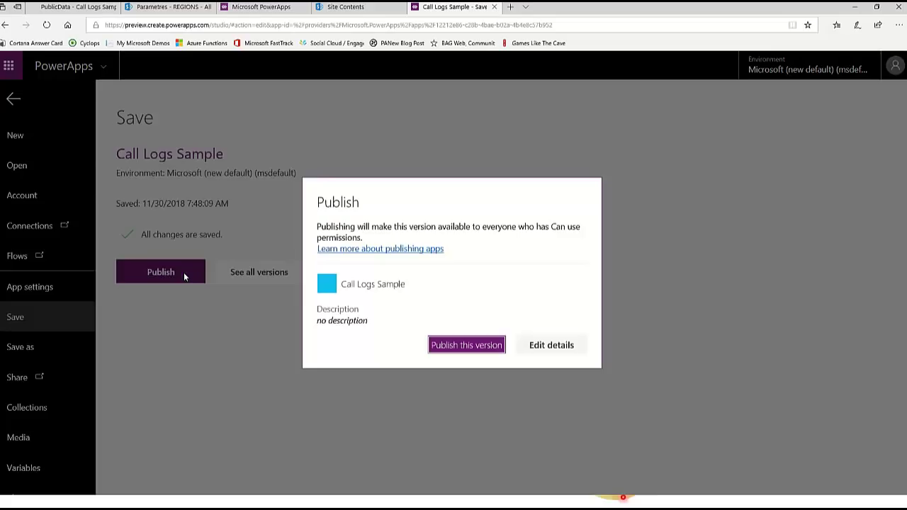
left_click(481, 345)
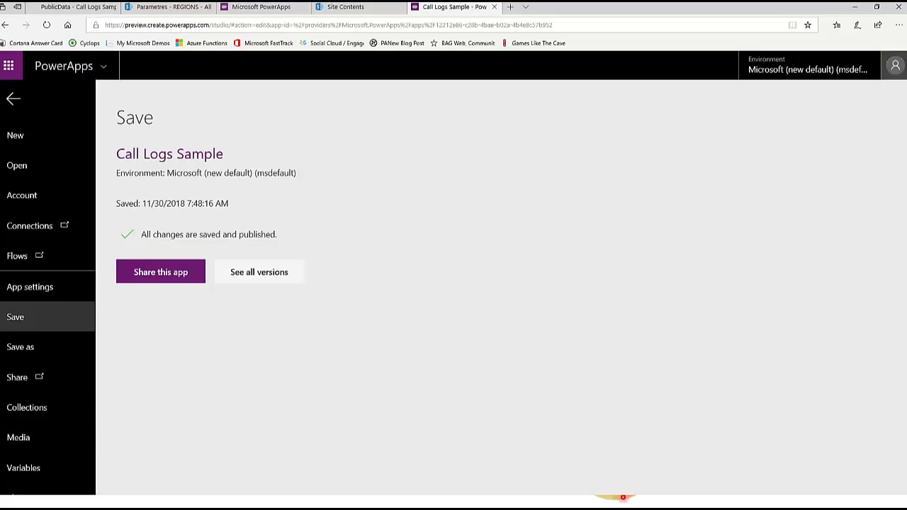
Step: Reduce the browser zoom to 75% and close the Call Logs Sample app in the editor
left_click(897, 25)
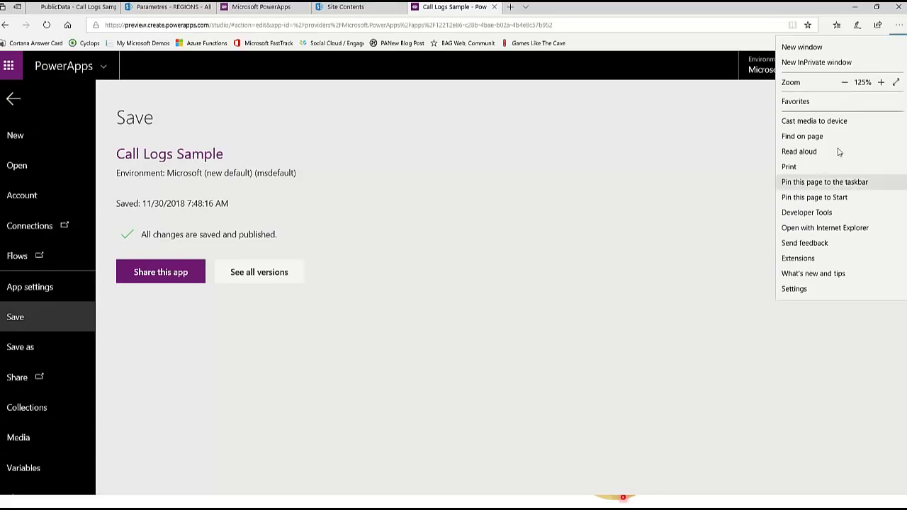
left_click(845, 83)
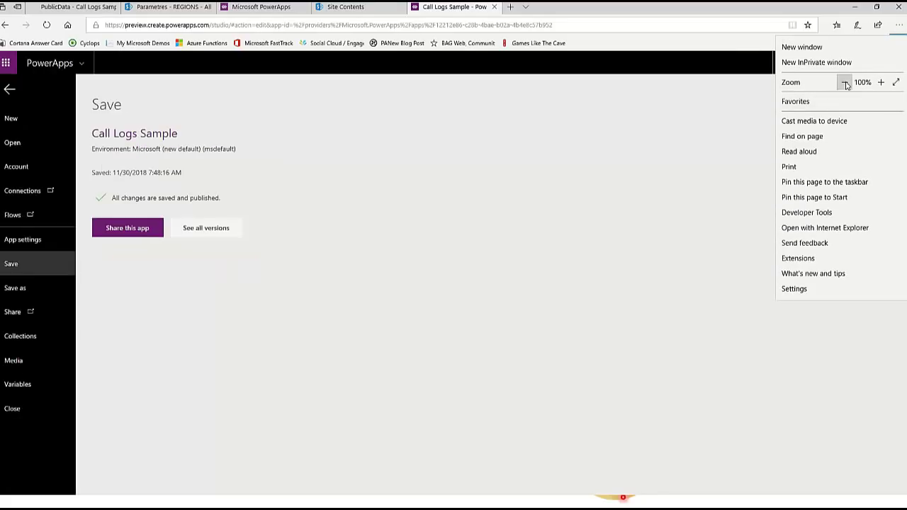
left_click(845, 83)
left_click(713, 235)
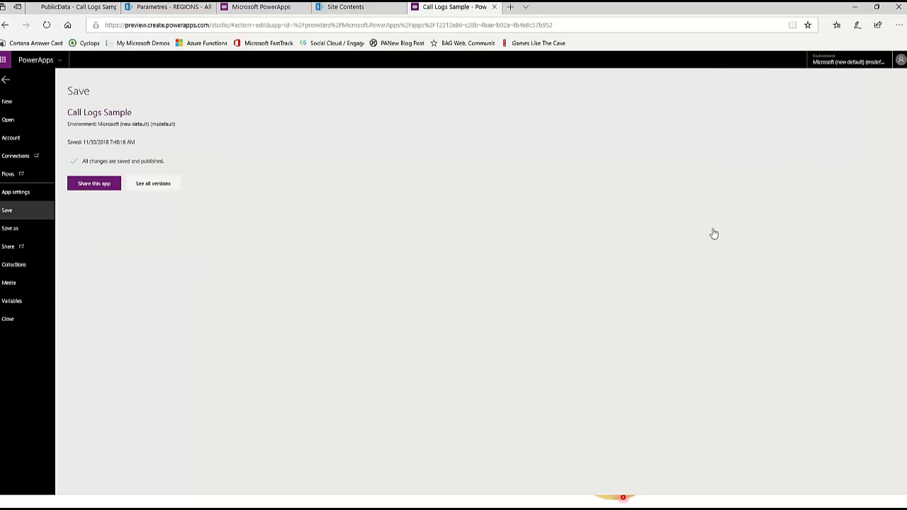
left_click(7, 320)
Step: Restore the browser zoom to 125% and close the browser page of the app editor
left_click(897, 25)
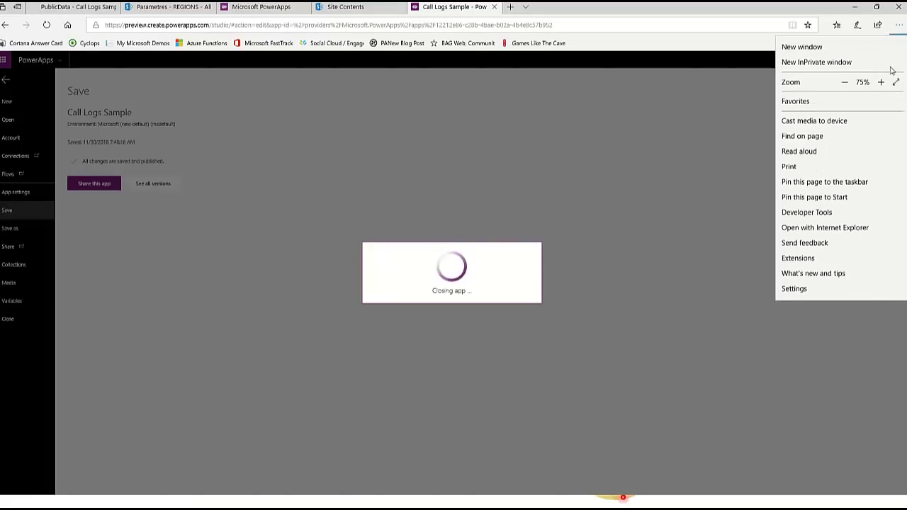
left_click(880, 83)
left_click(880, 83)
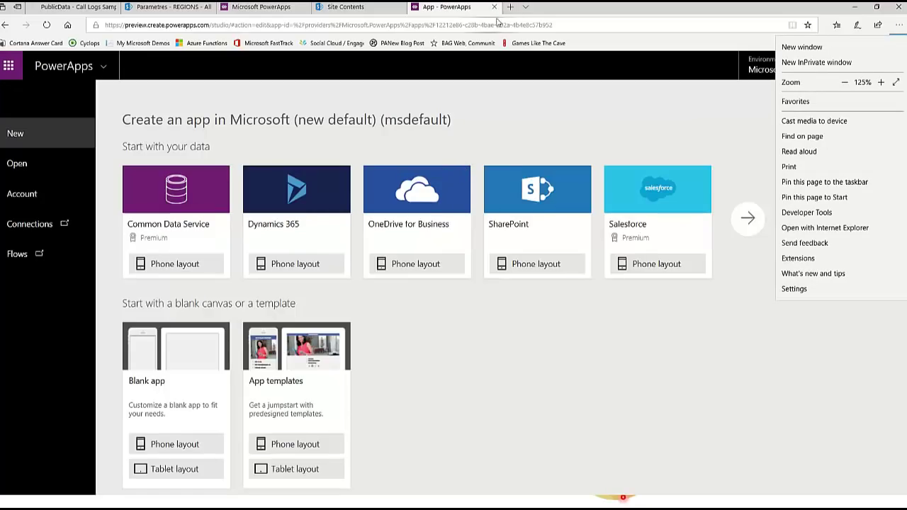
left_click(491, 11)
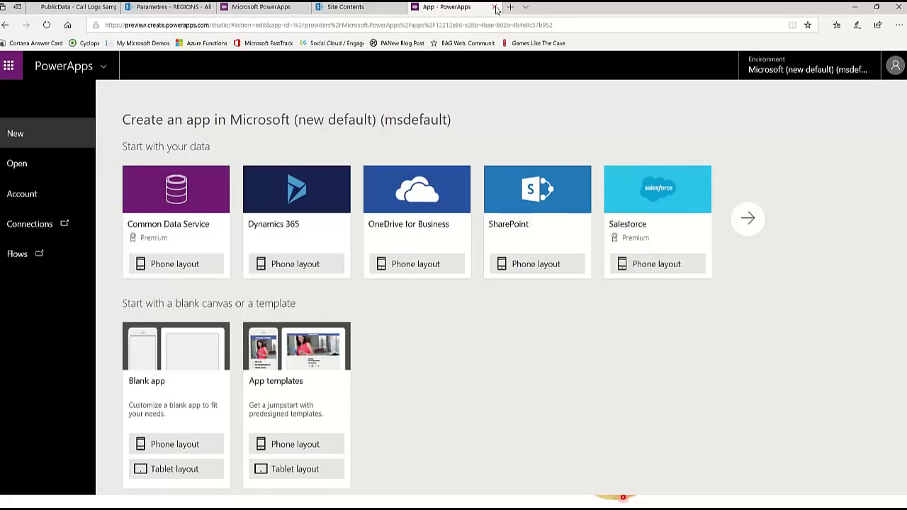
left_click(495, 7)
left_click(438, 296)
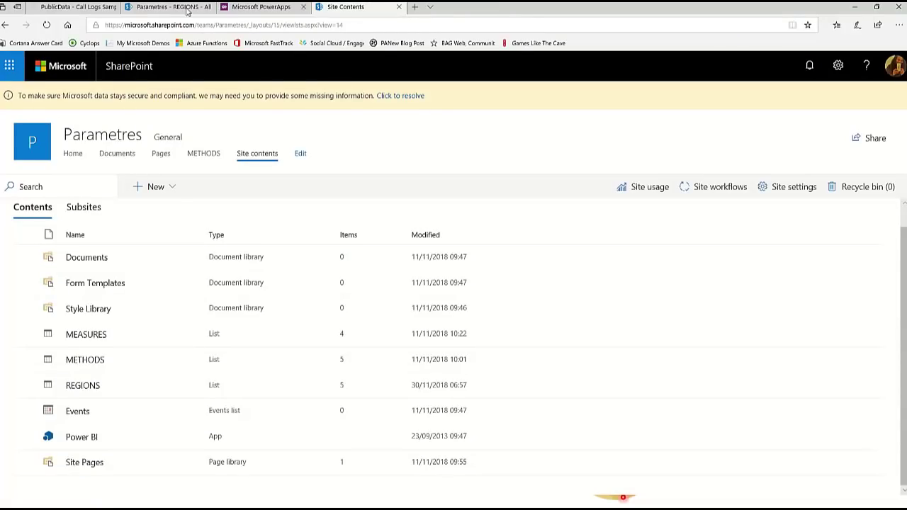
Step: Switch PublicData's CallLogs list to the All Items view and bring up the Parametres REGIONS list
left_click(90, 12)
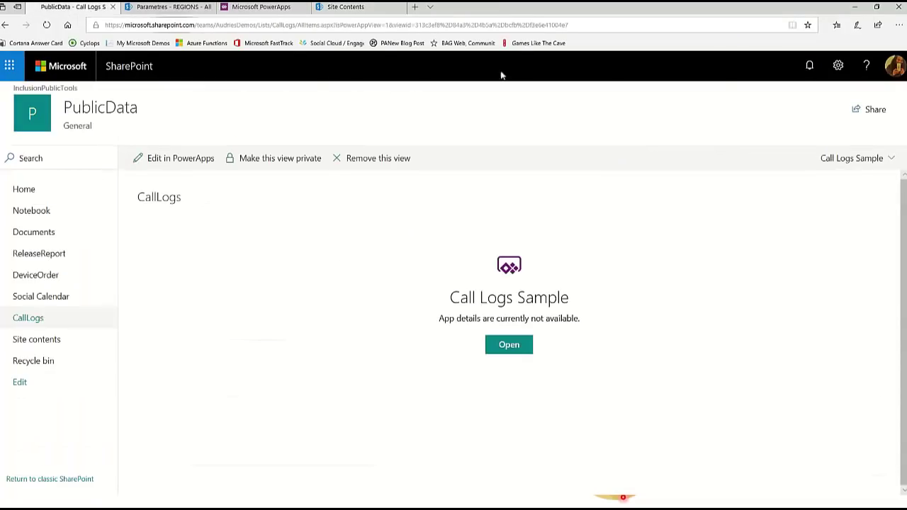
left_click(880, 166)
left_click(840, 178)
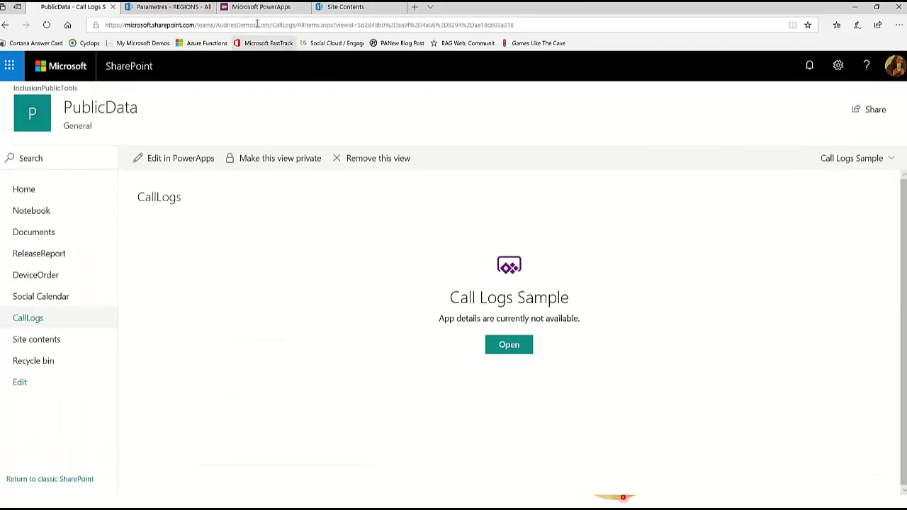
left_click(174, 10)
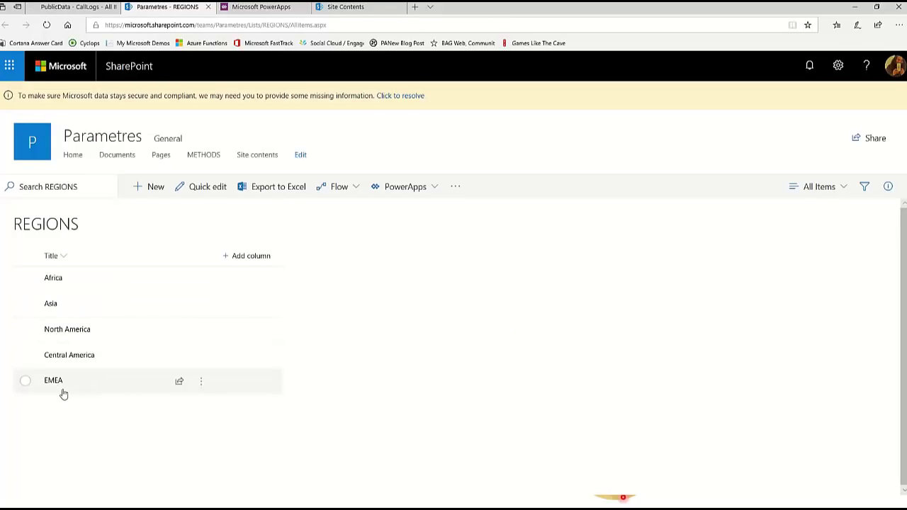
Step: Add an Islands entry to the end of the Parametres REGIONS list and finish quick editing
left_click(200, 188)
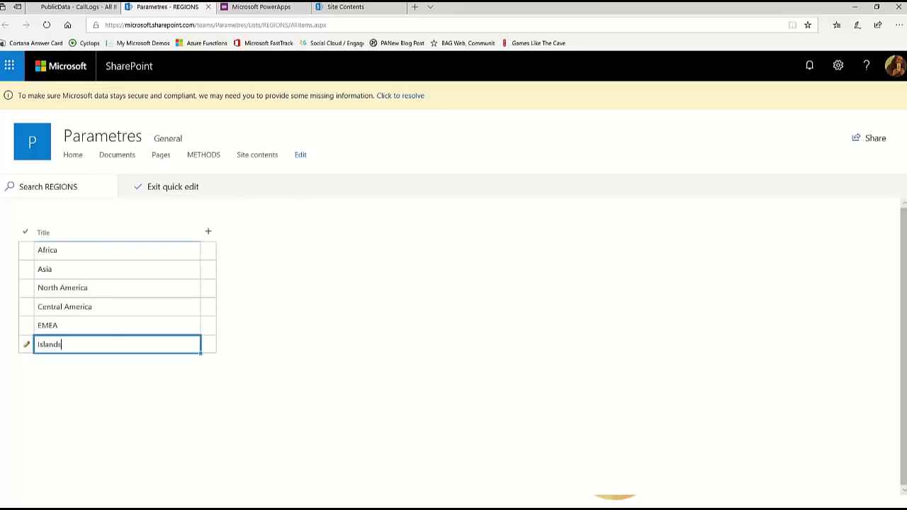
key("Return")
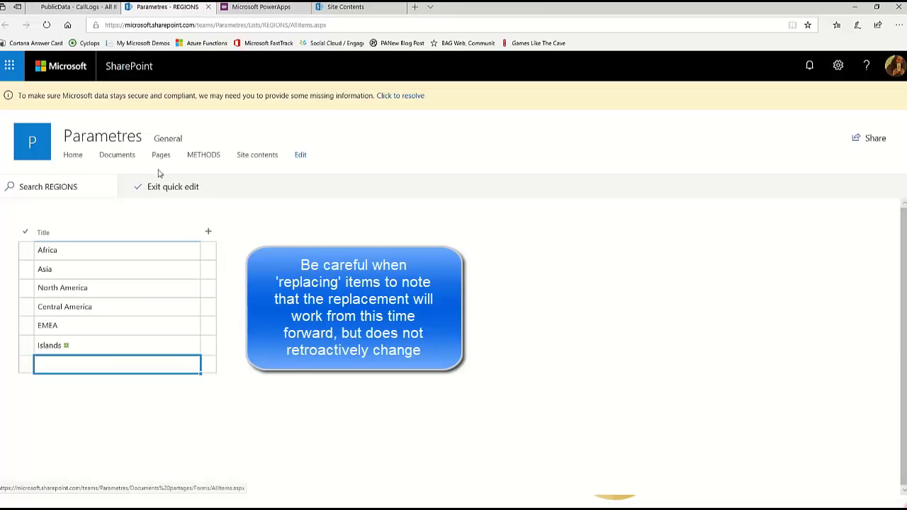
left_click(149, 190)
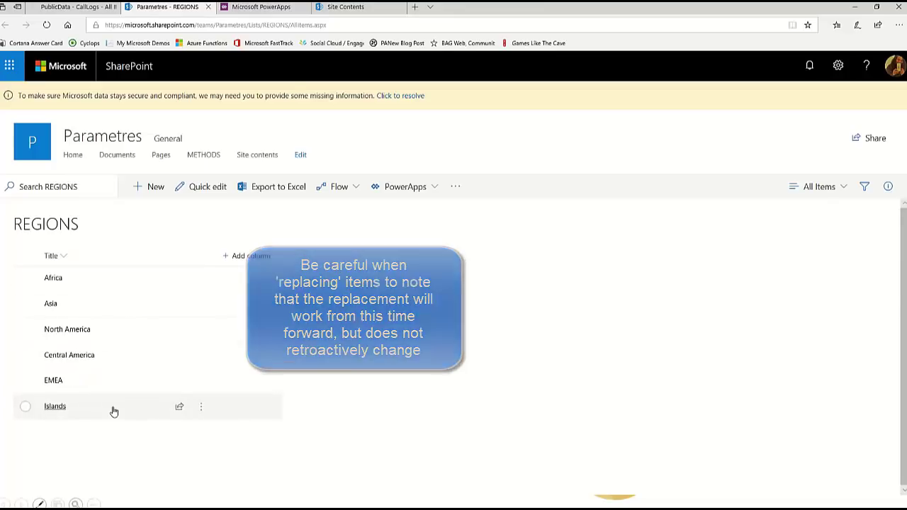
Step: Bring up the Planning Team Site's Expense list by changing the address of the Parametres site contents page
left_click(71, 7)
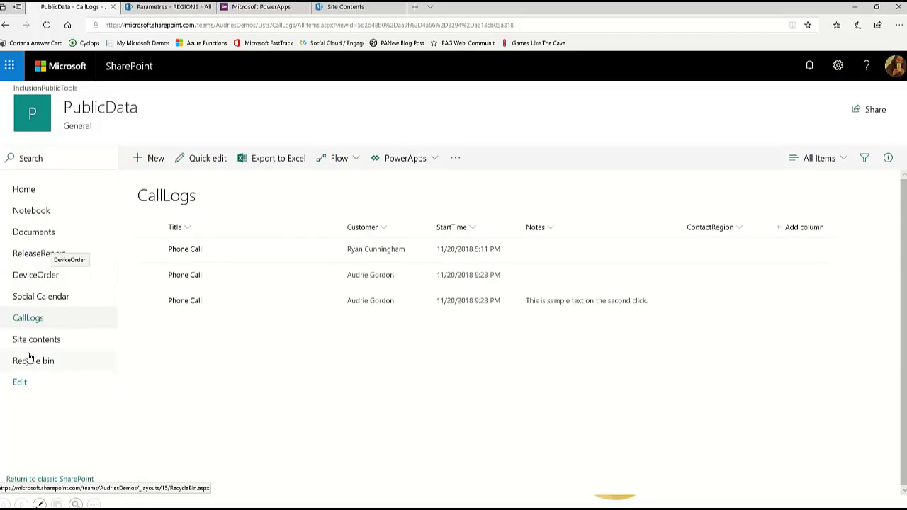
left_click(365, 9)
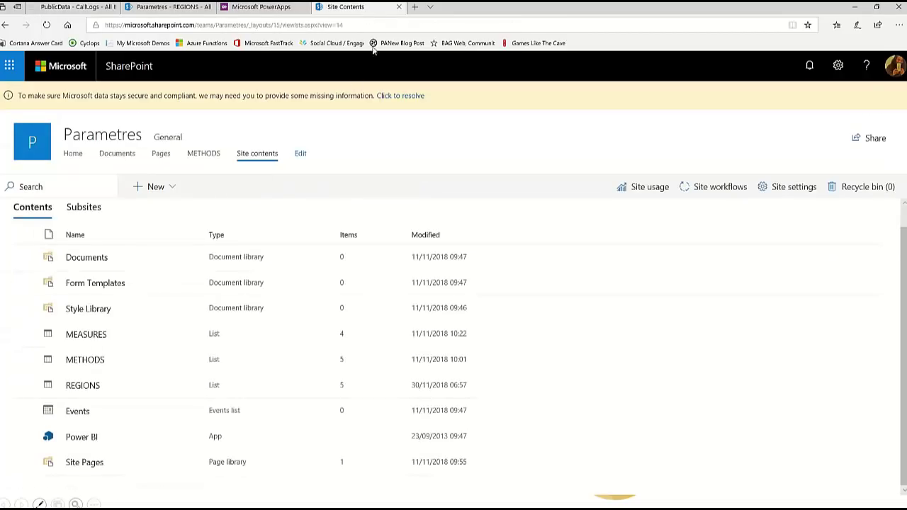
left_click(377, 24)
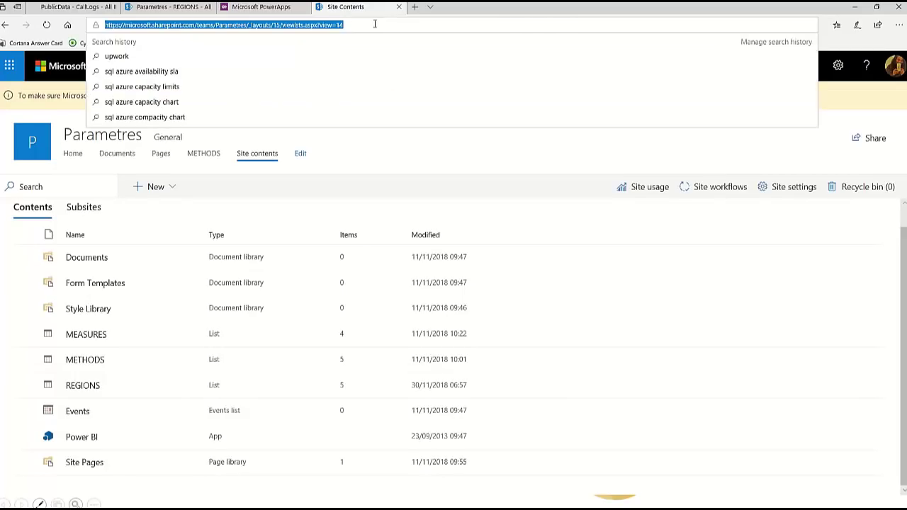
left_click(343, 25)
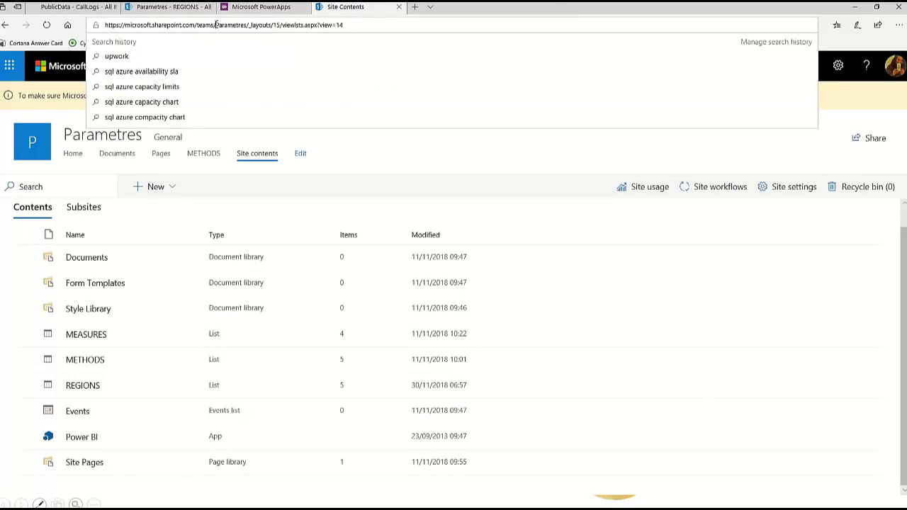
left_click_drag(216, 24, 346, 25)
key("BackSpace")
type("plannin")
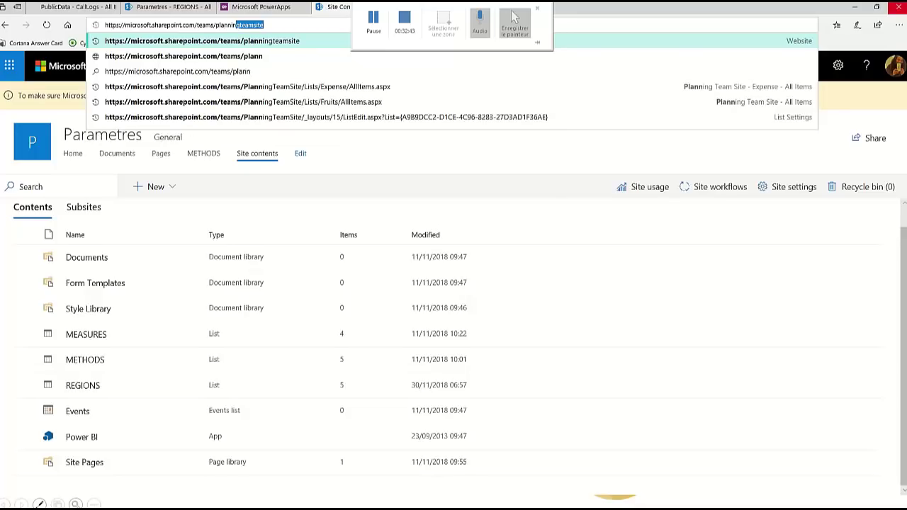
left_click(343, 87)
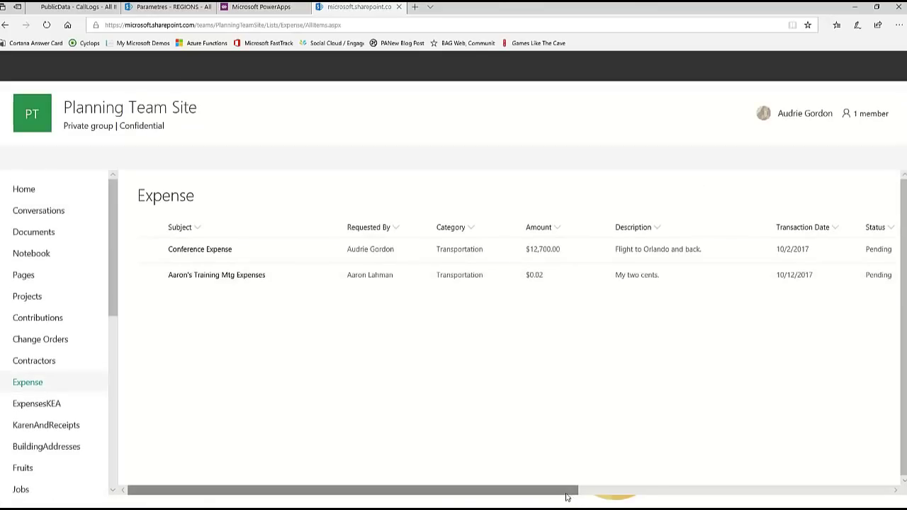
left_click_drag(567, 498, 253, 491)
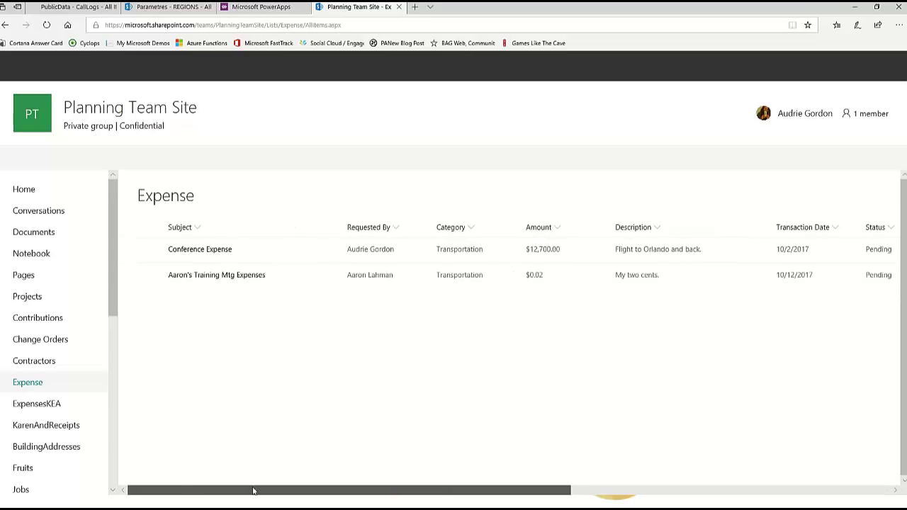
Step: Edit the selected Conference Expense row, choose Islands as the Expense Region and save the form
left_click(147, 250)
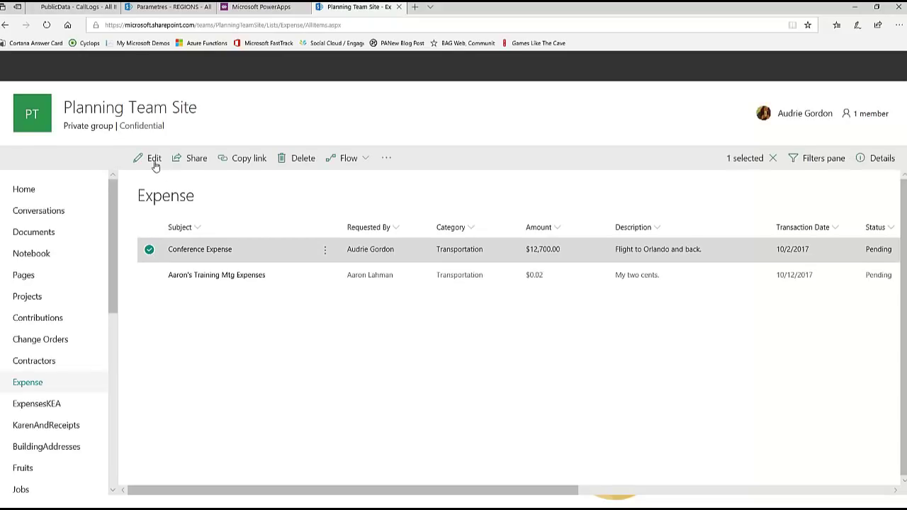
left_click(154, 161)
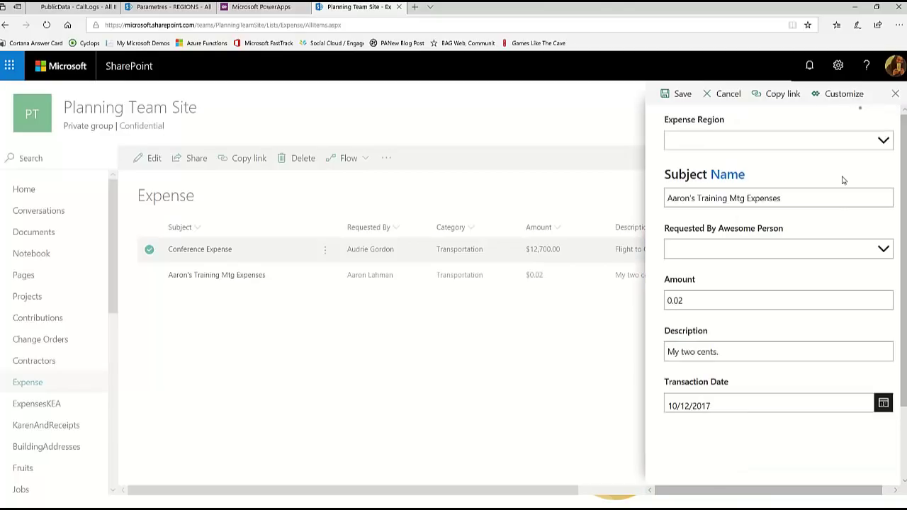
left_click(843, 140)
left_click(701, 246)
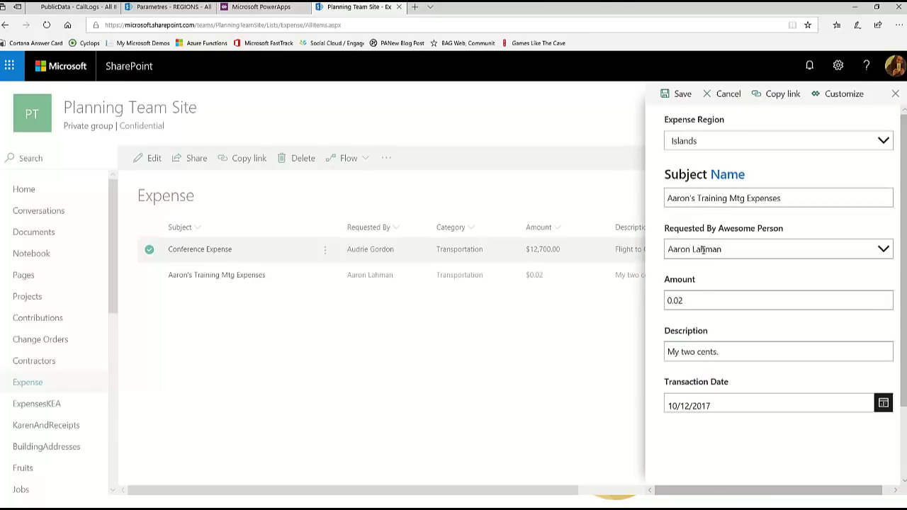
left_click(686, 94)
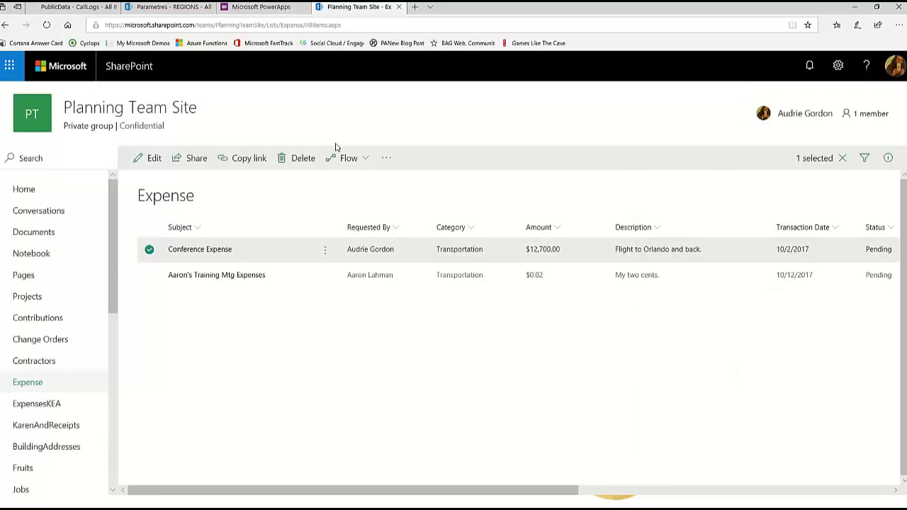
Step: Run the Project List app from PowerApps and change Project D's Region to Islands, submitting the edit
left_click(246, 9)
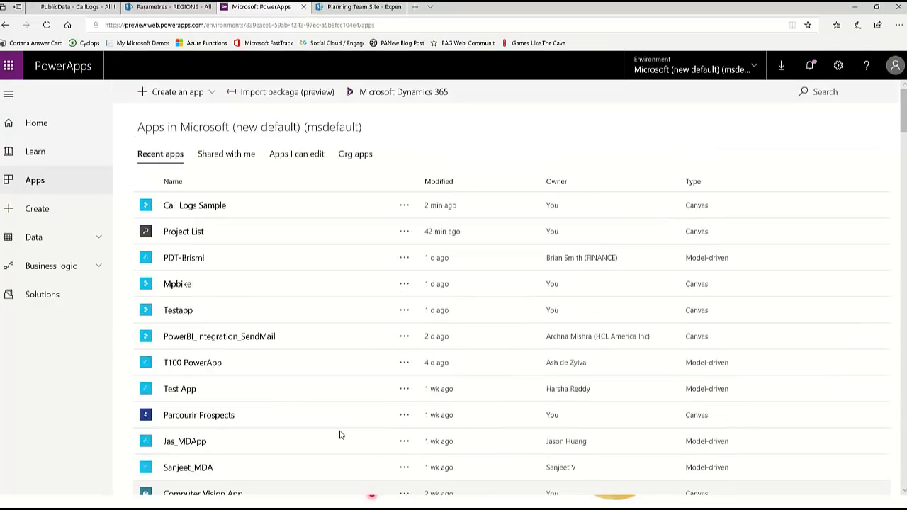
left_click(191, 234)
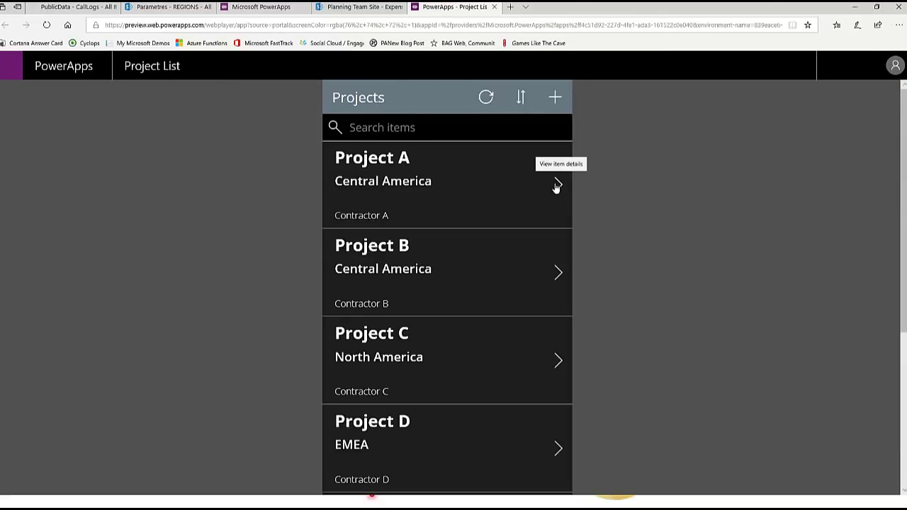
left_click(554, 425)
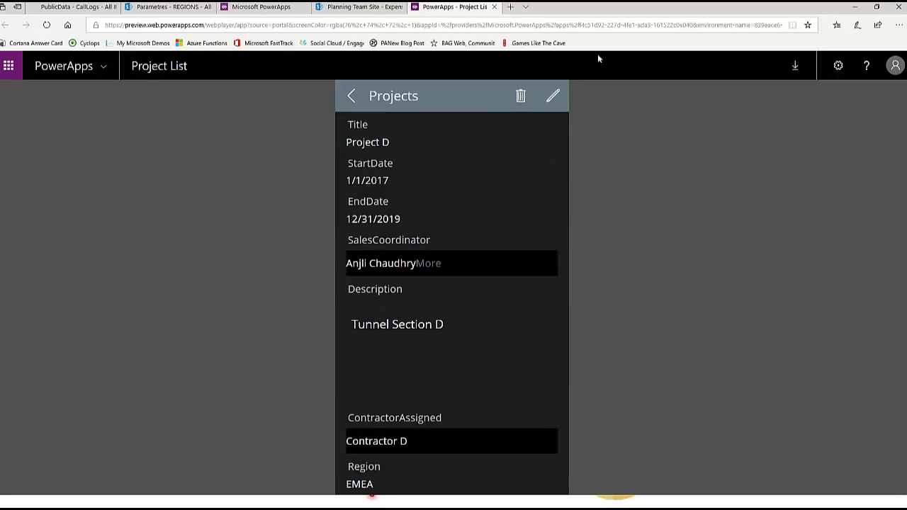
left_click(559, 97)
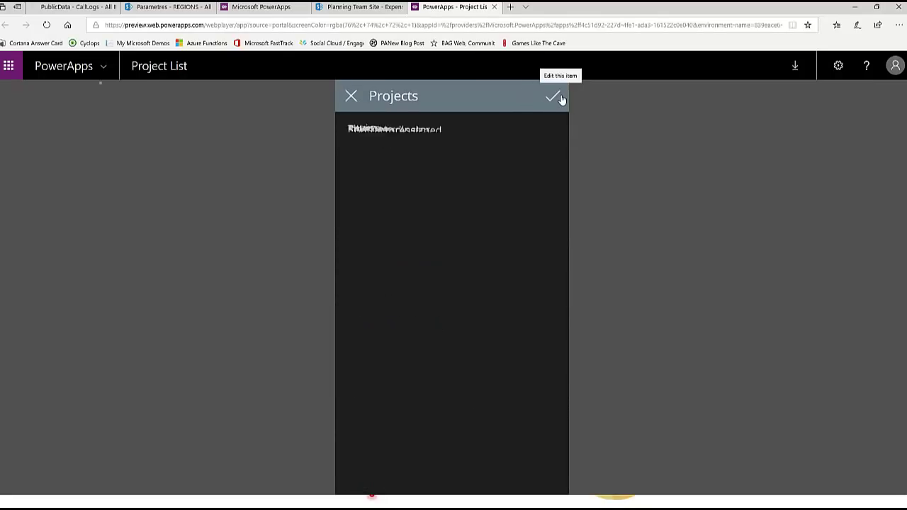
left_click(510, 150)
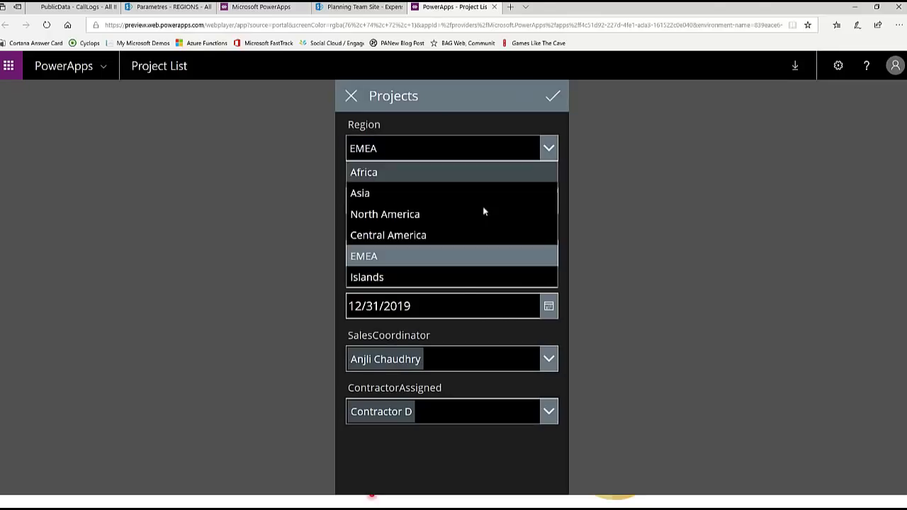
left_click(476, 280)
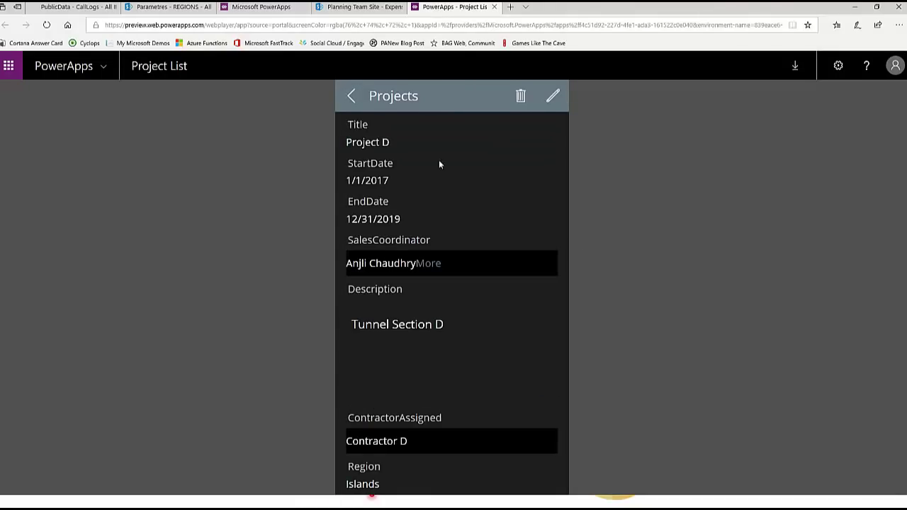
Step: Run the Call Logs Sample app, set the 5:11 PM phone call's Region to Islands, submit it and return to the list
left_click(259, 7)
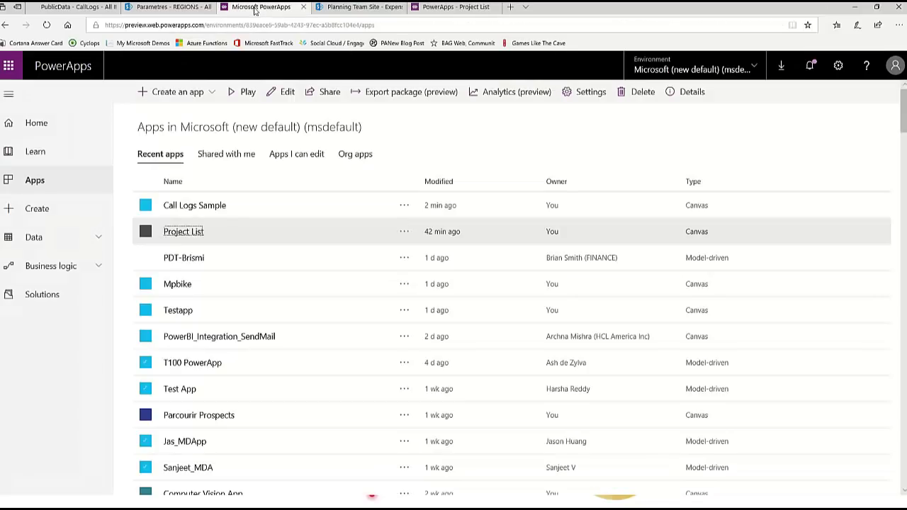
left_click(202, 204)
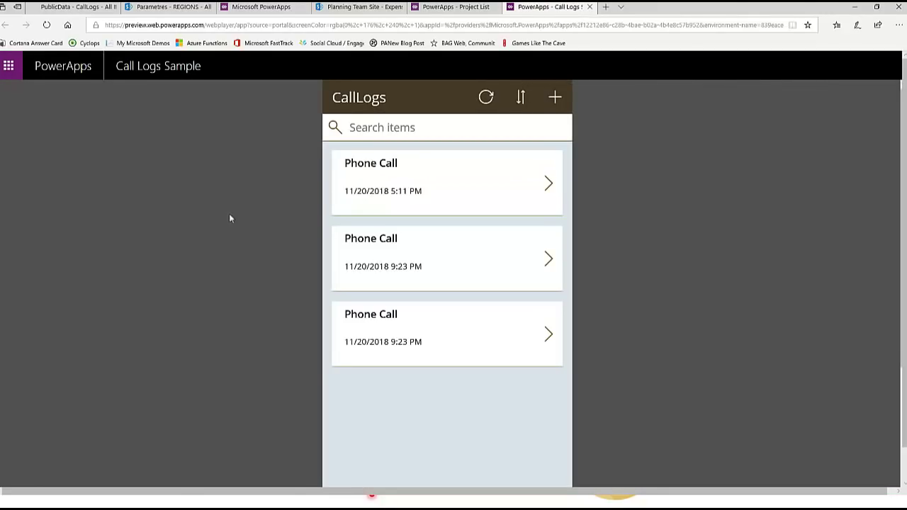
left_click(547, 187)
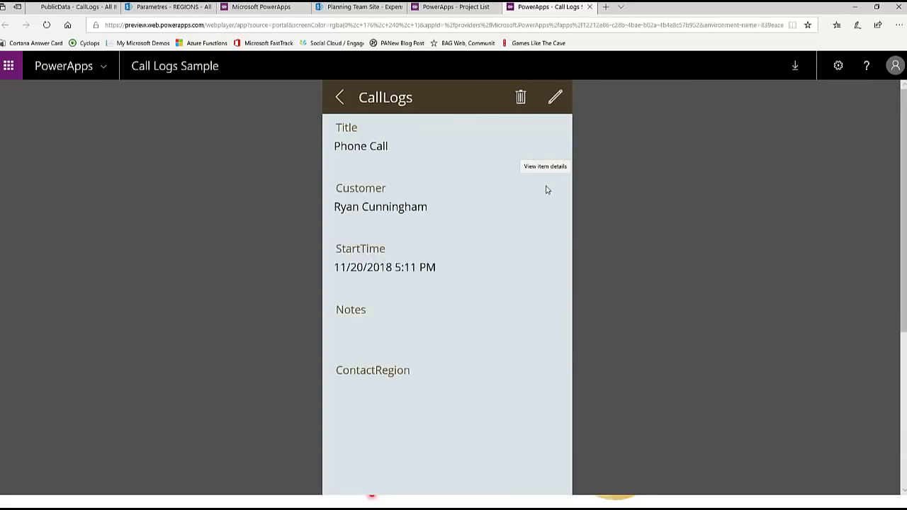
left_click(555, 97)
left_click(547, 149)
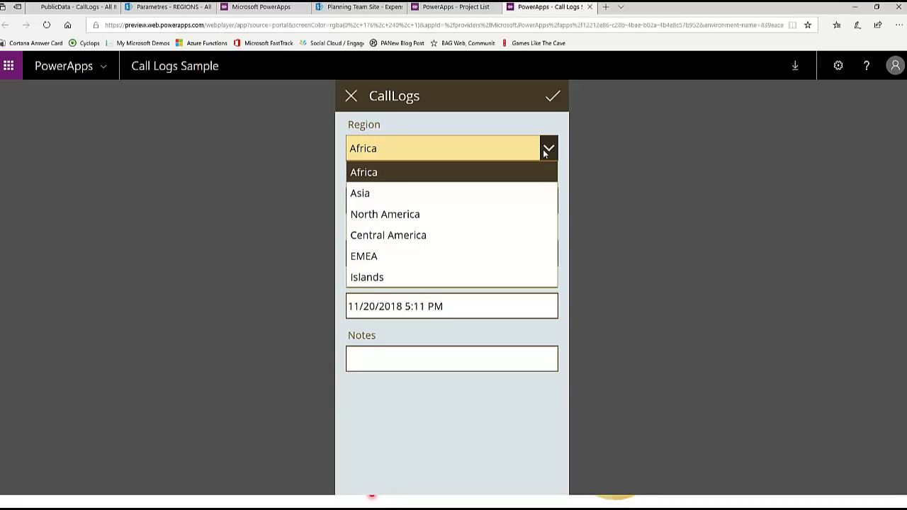
left_click(404, 282)
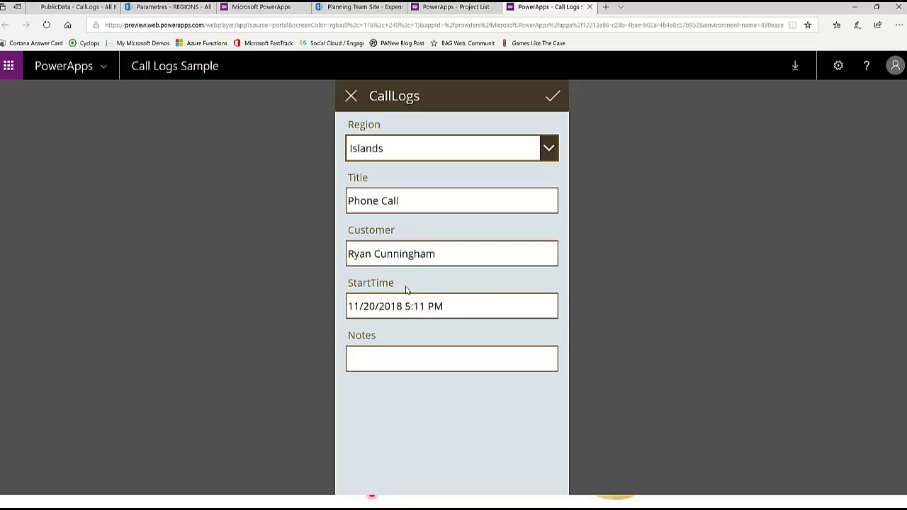
left_click(558, 102)
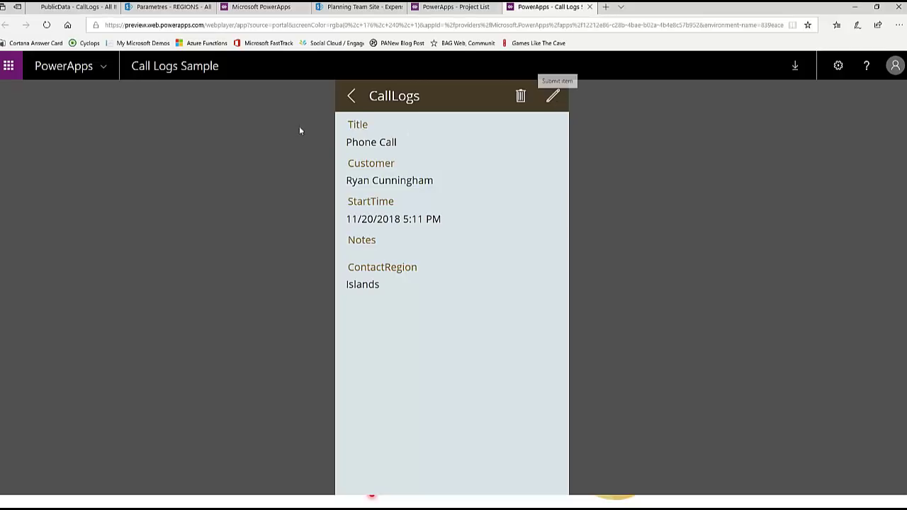
left_click(353, 97)
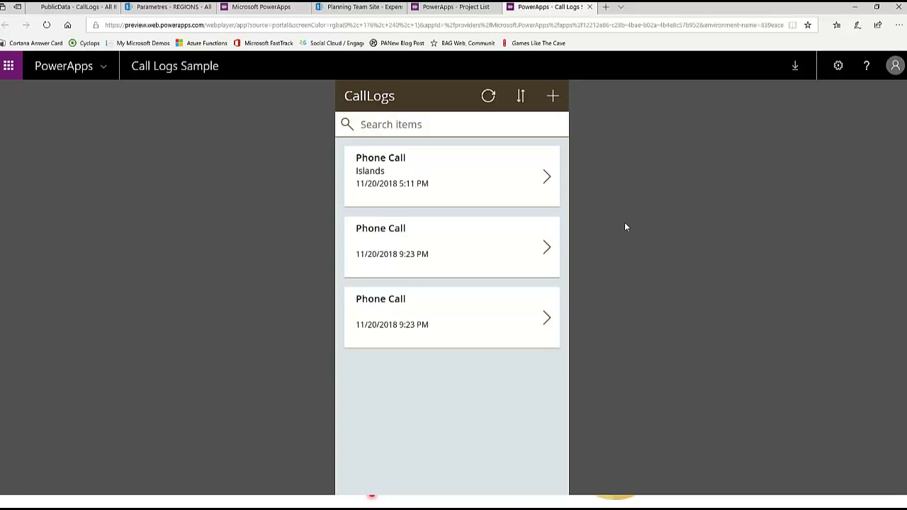
Step: Set the second phone call's Region to Central America, submit the change and return to the CallLogs list
left_click(545, 250)
left_click(553, 97)
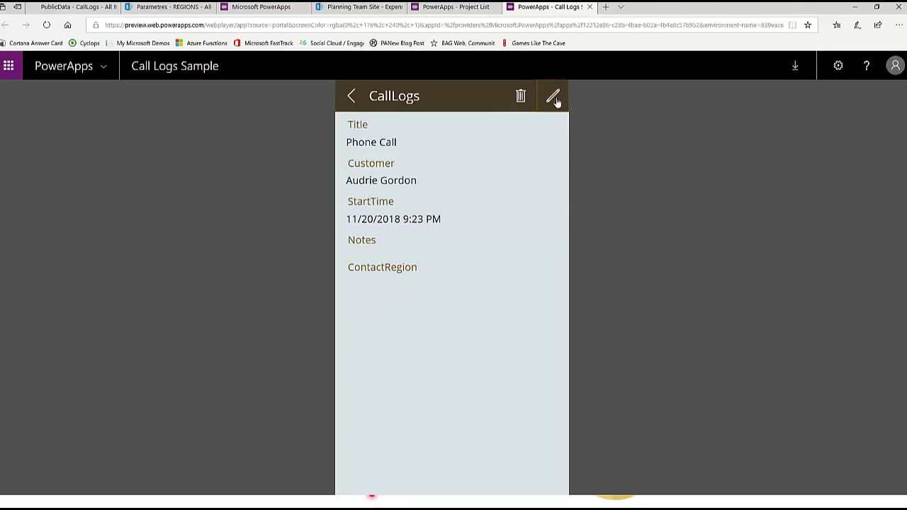
left_click(537, 149)
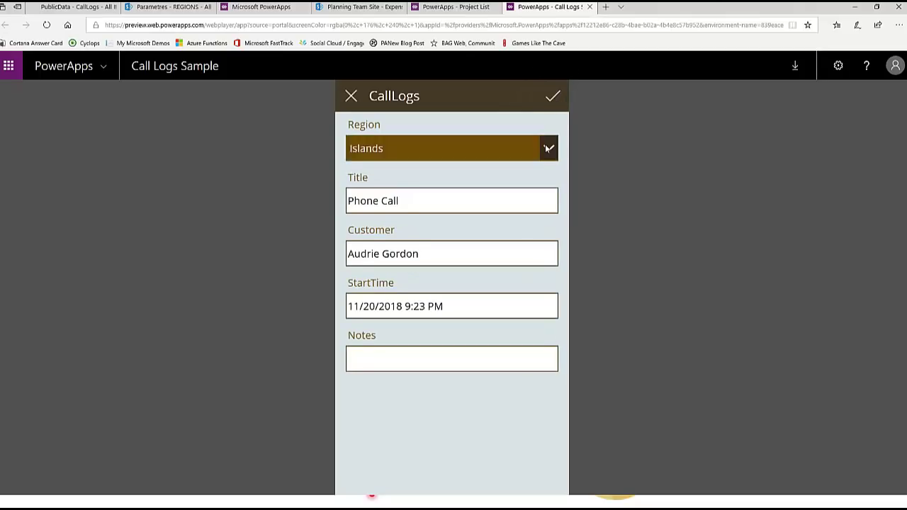
left_click(527, 237)
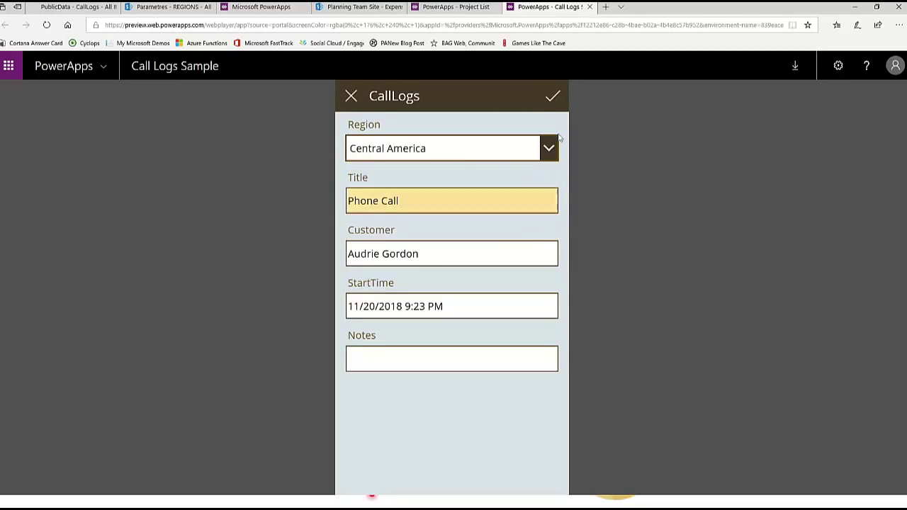
left_click(552, 95)
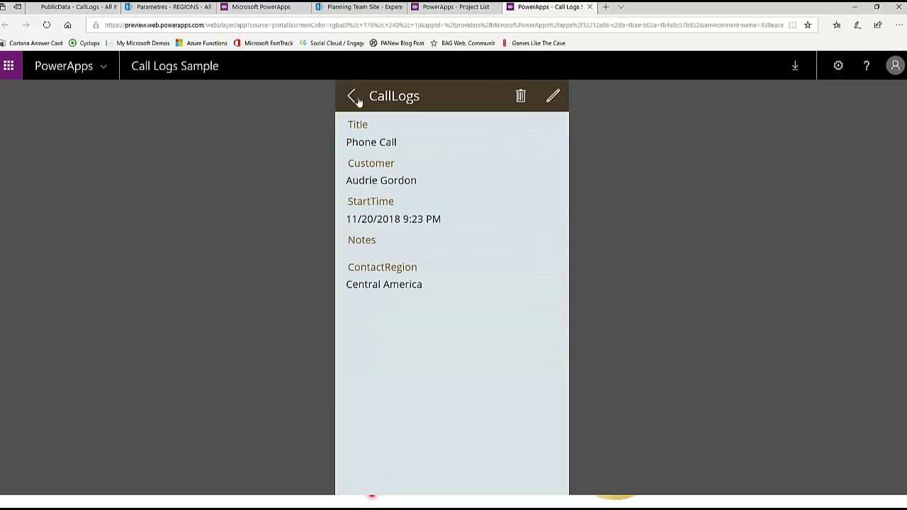
left_click(351, 96)
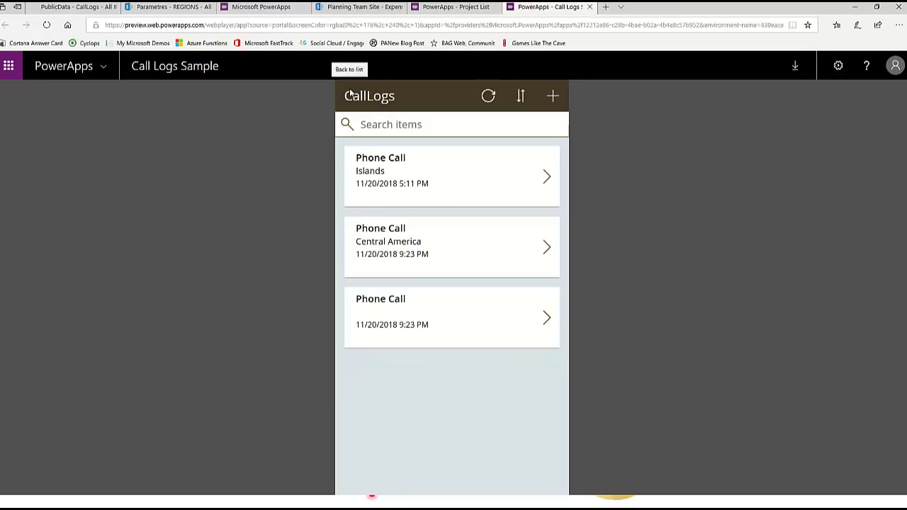
Step: Set the third phone call's Region to Asia, submit the change and return to the CallLogs list
left_click(544, 318)
left_click(552, 96)
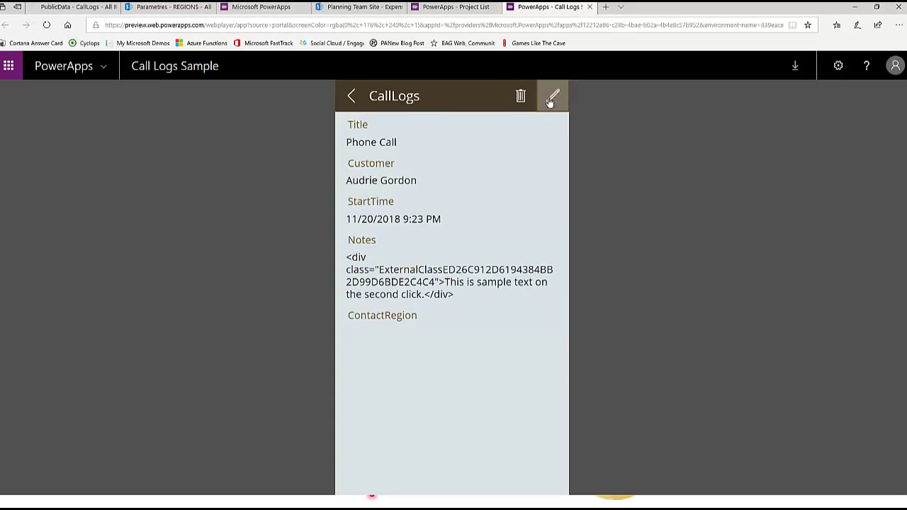
left_click(549, 148)
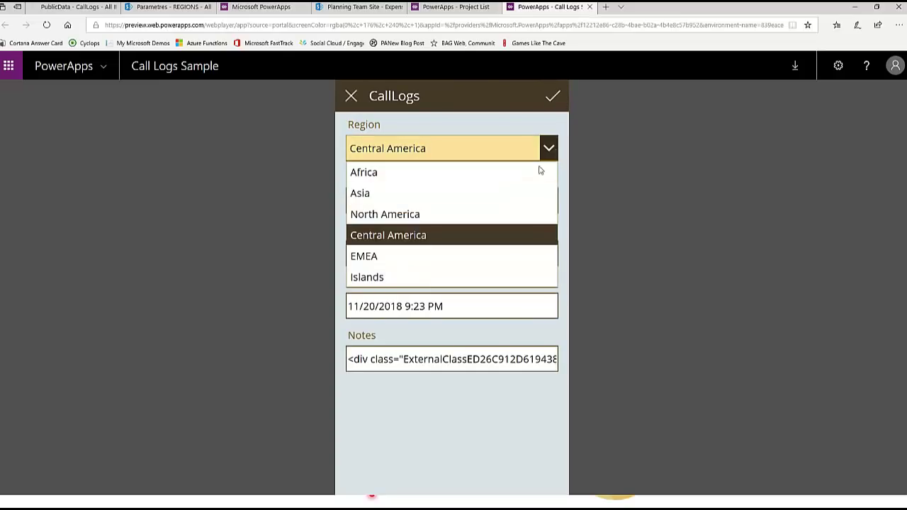
left_click(512, 197)
left_click(551, 97)
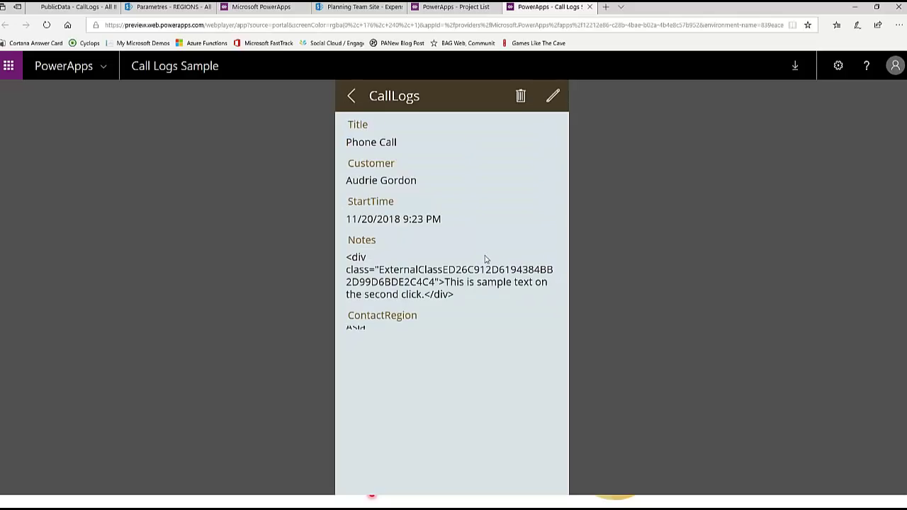
left_click(351, 95)
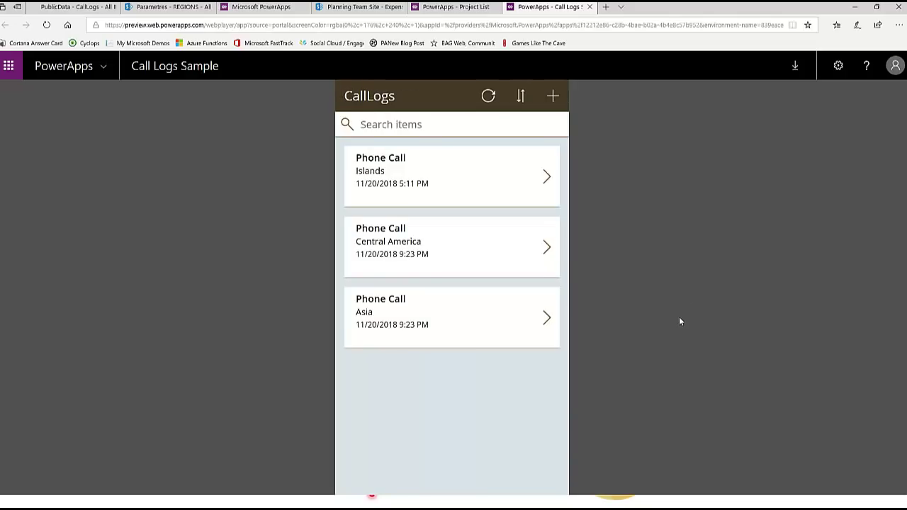